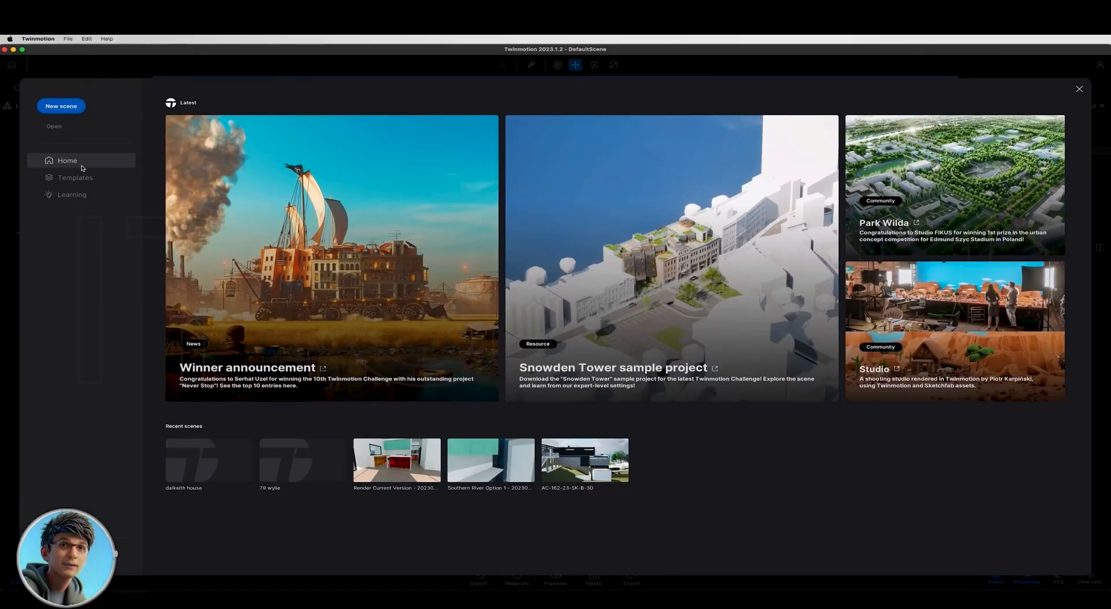
# Look through the template, learning and home pages, and create a new scene.
pyautogui.click(79, 182)
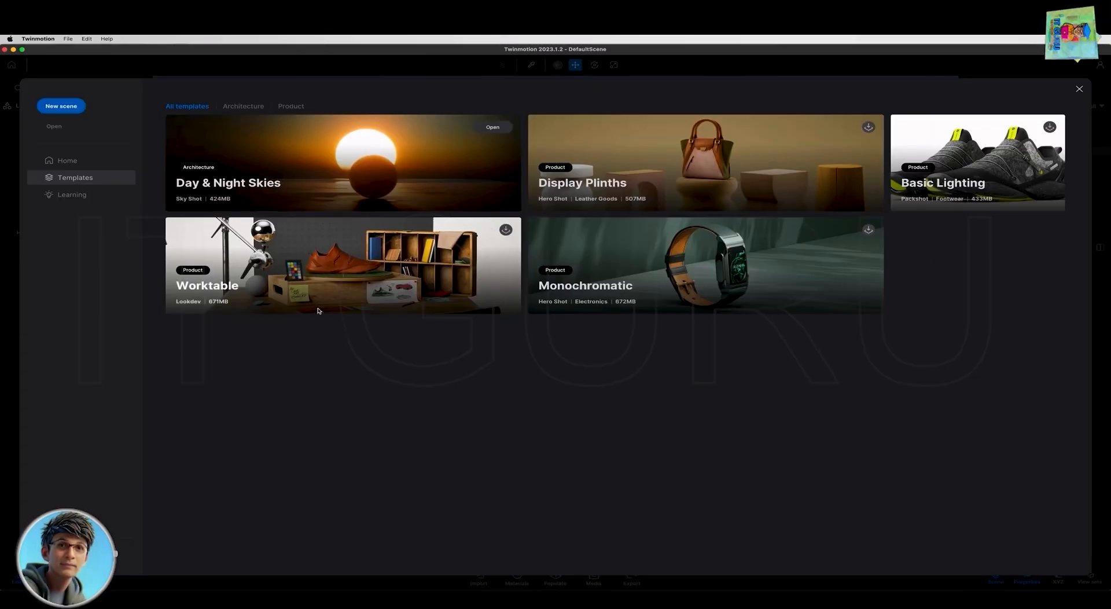
pyautogui.click(71, 195)
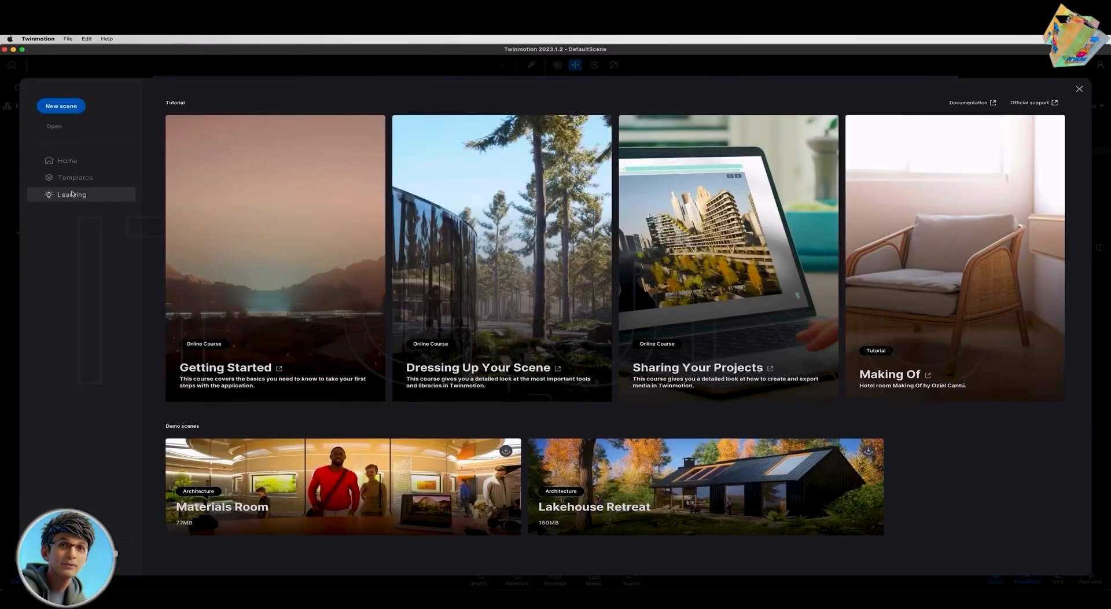
pyautogui.click(67, 160)
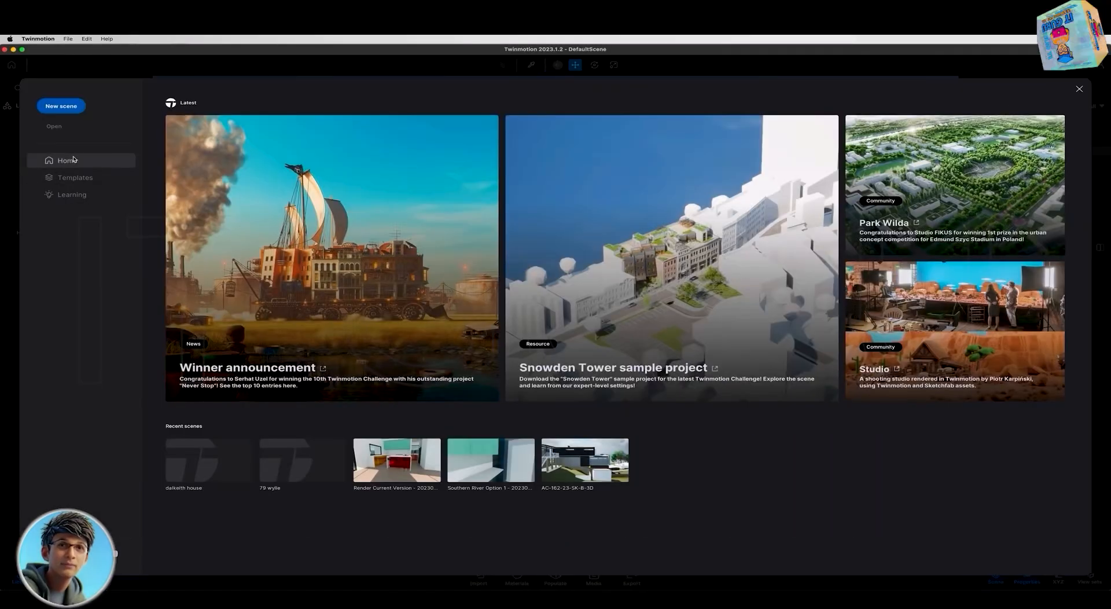
pyautogui.click(68, 107)
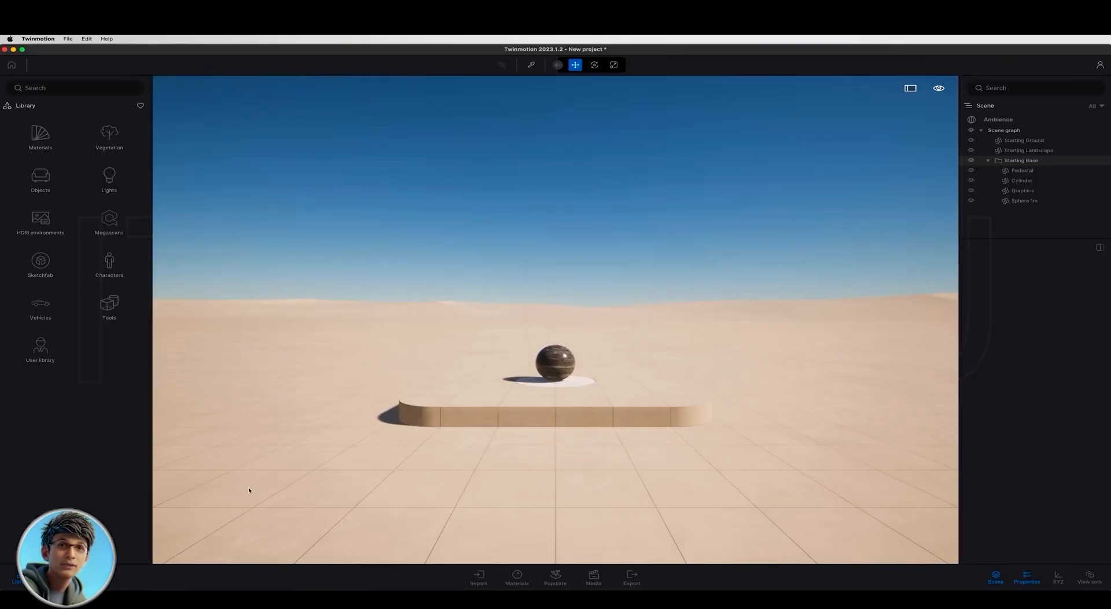
# Hide the Library, Scene and Properties panels for a full-width viewport and show them again.
pyautogui.click(143, 561)
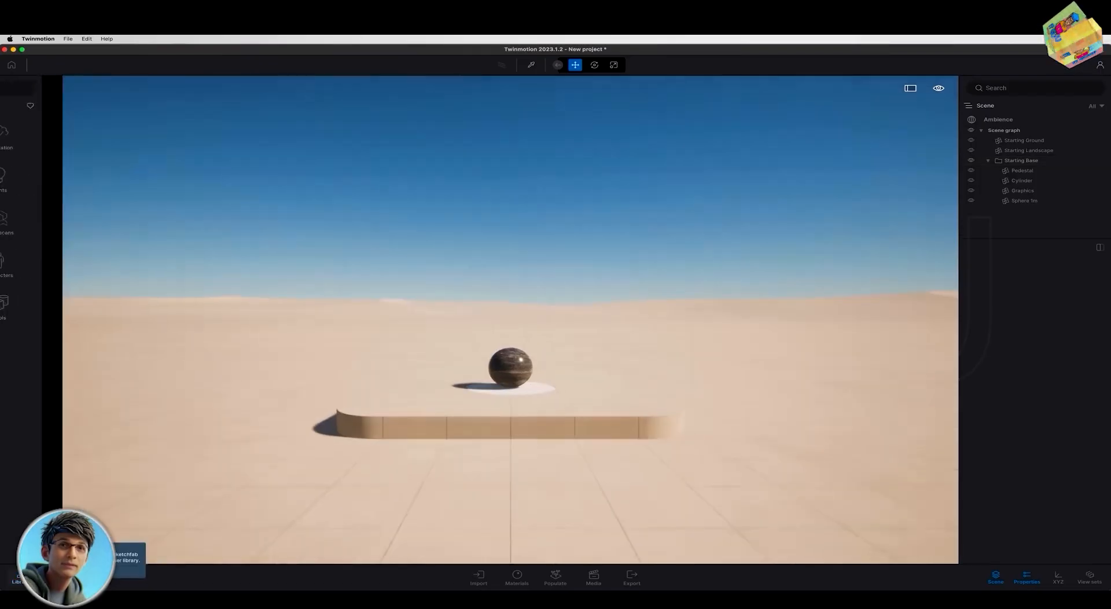
pyautogui.click(997, 577)
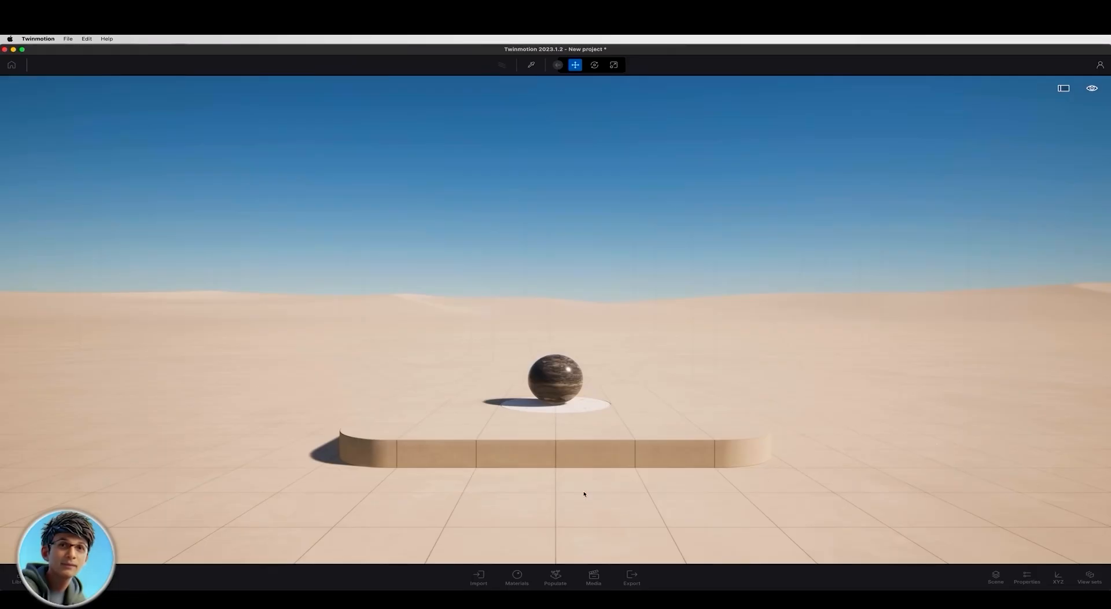
pyautogui.click(21, 578)
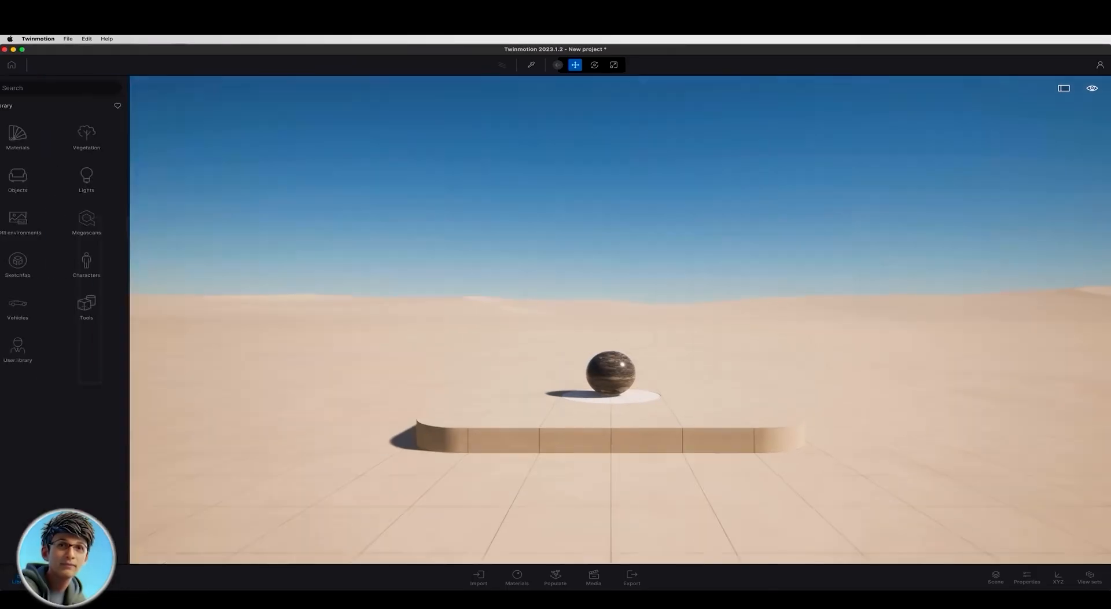
pyautogui.click(996, 576)
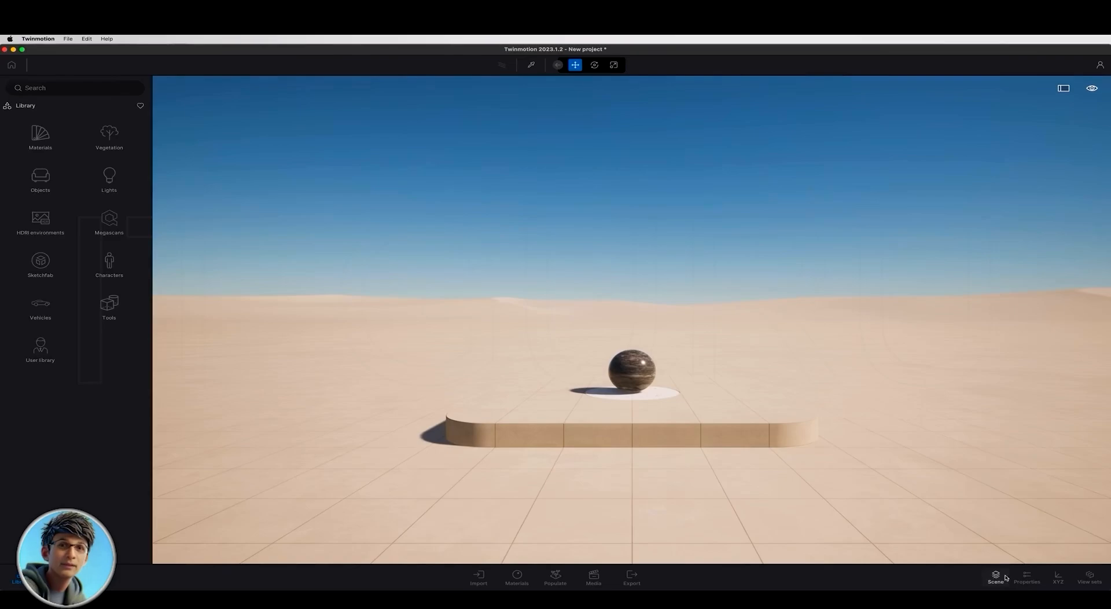
pyautogui.click(1026, 577)
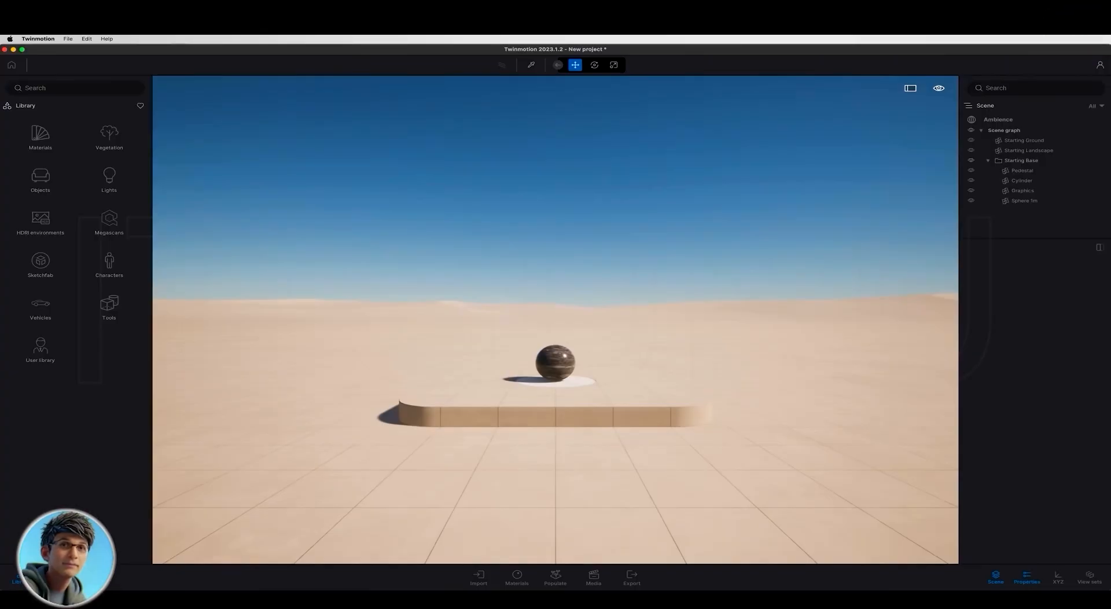
# Show the Statistics, XYZ and View sets panels one after another, closing each one again.
pyautogui.click(49, 577)
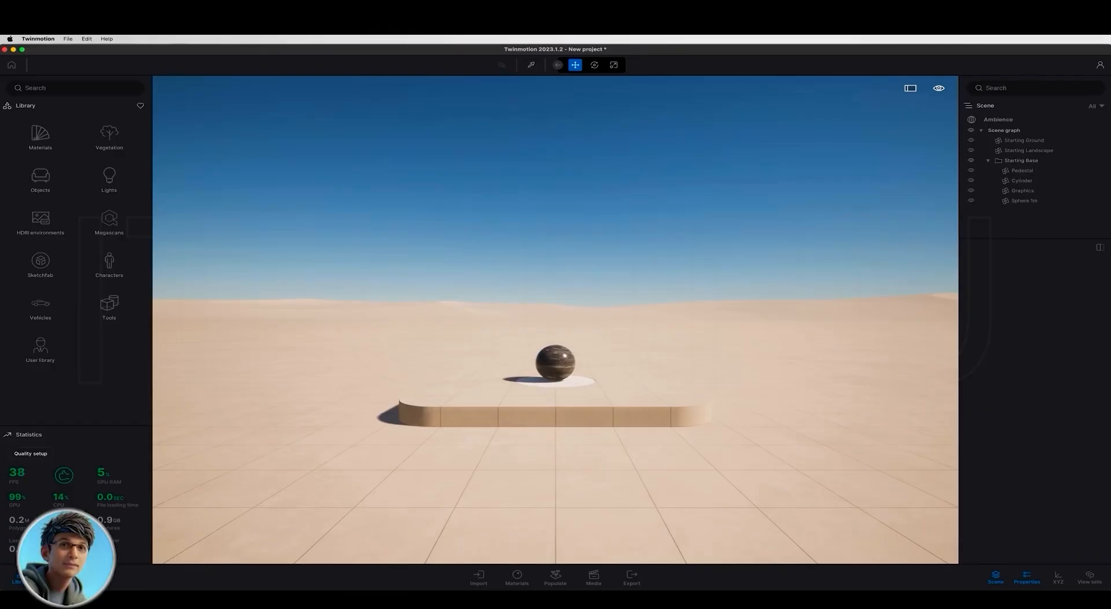
pyautogui.click(52, 577)
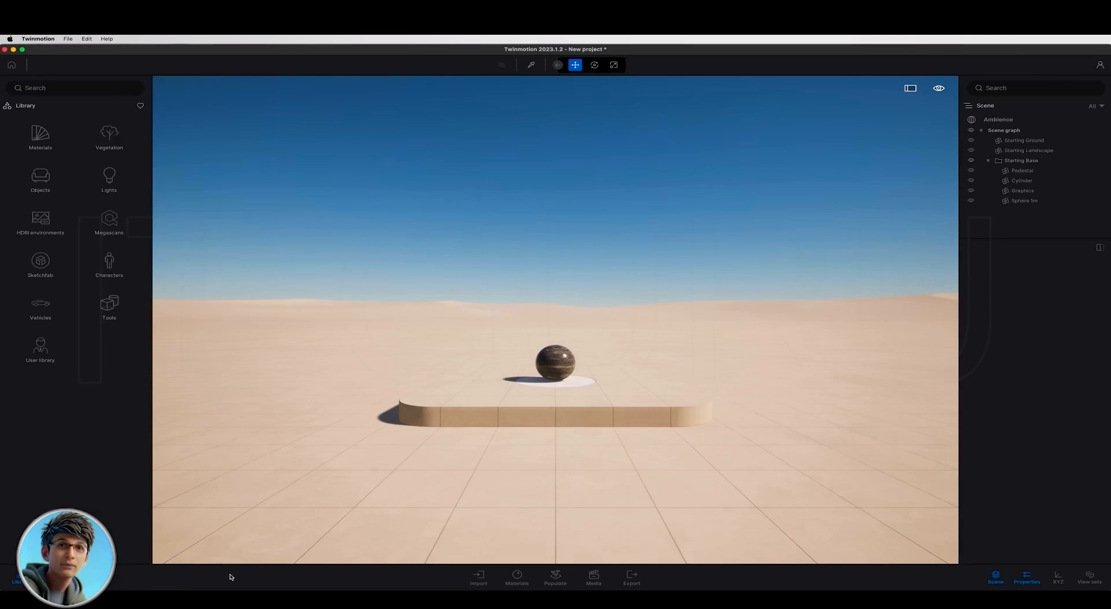
pyautogui.click(1058, 583)
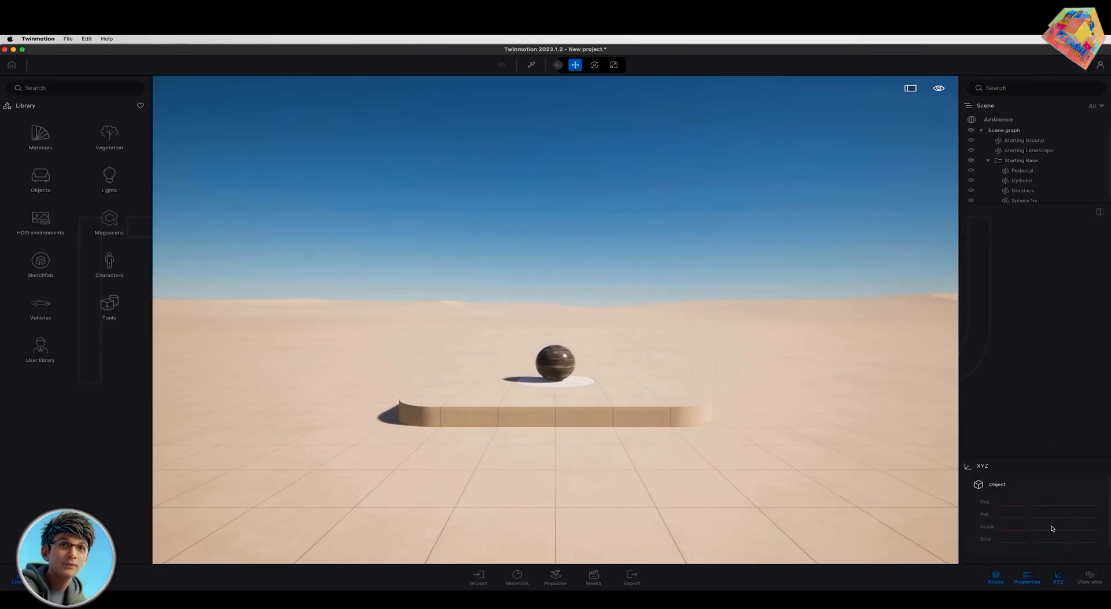
pyautogui.click(1058, 583)
pyautogui.click(1088, 577)
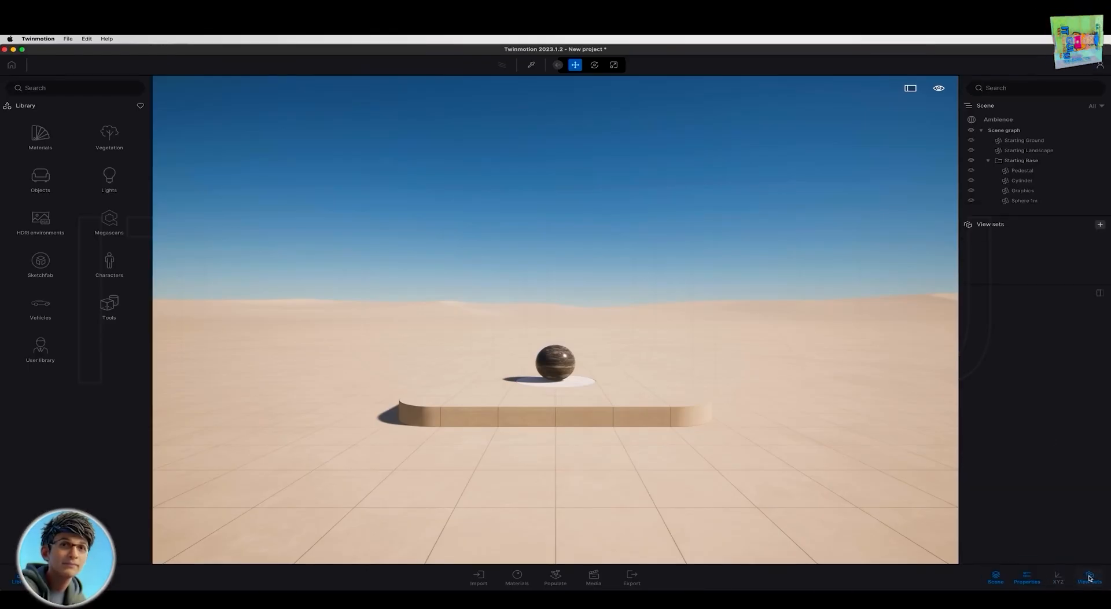
pyautogui.click(1089, 577)
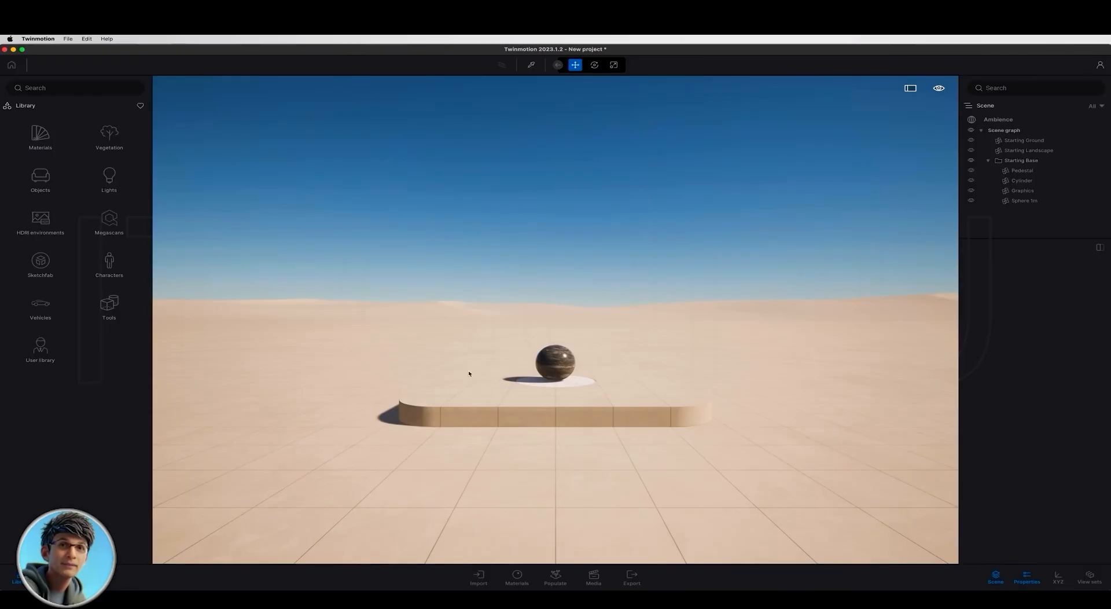
# Select the sphere, the pedestal and the starting landscape one by one in the viewport, clearing each selection.
pyautogui.click(558, 364)
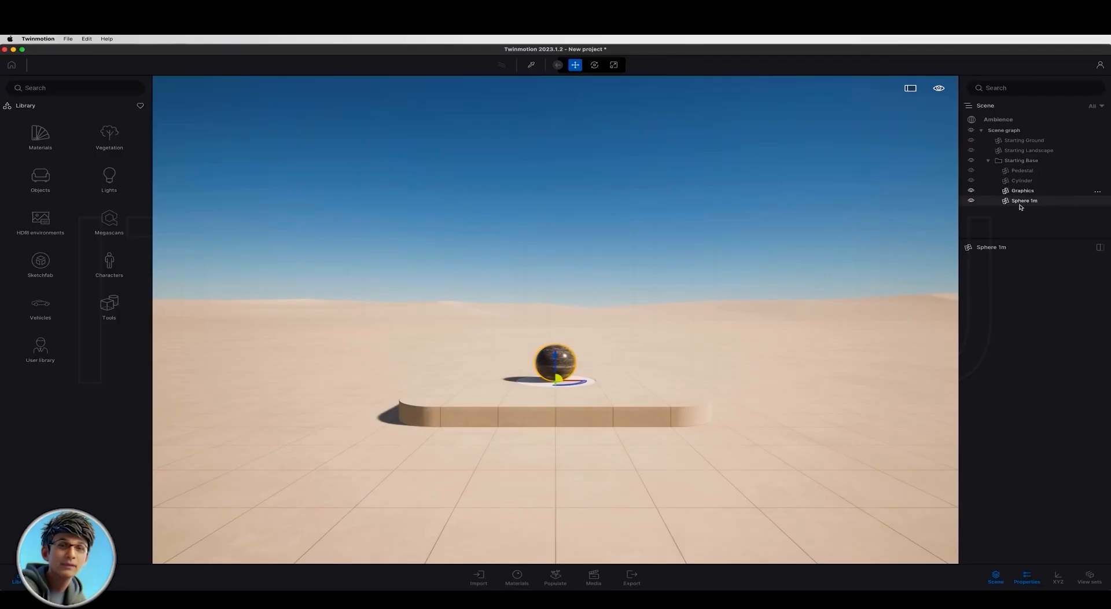
pyautogui.click(588, 366)
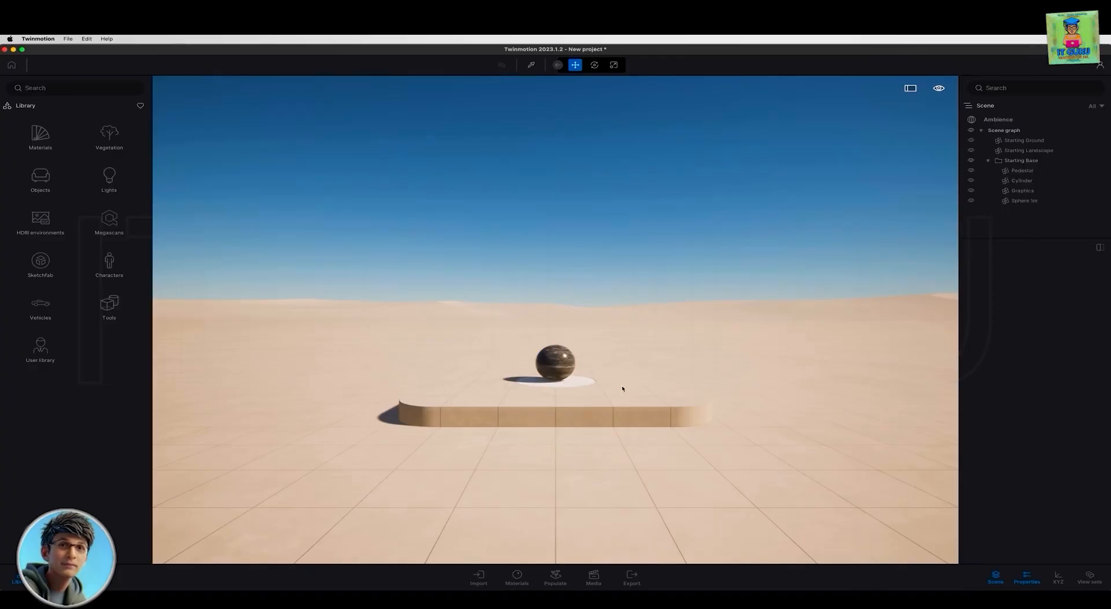
pyautogui.click(598, 417)
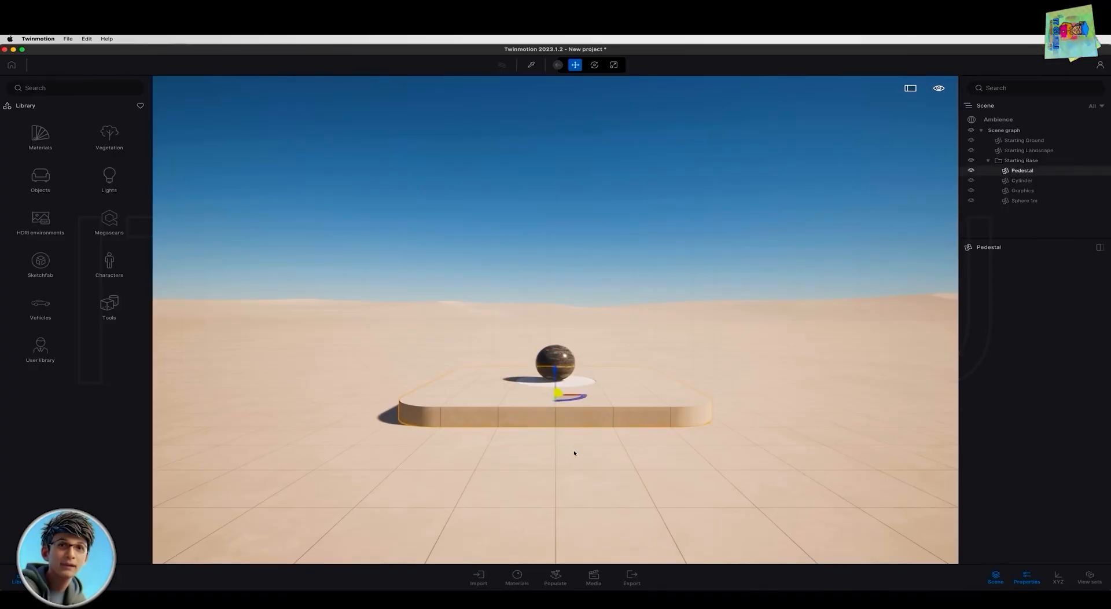
pyautogui.click(569, 393)
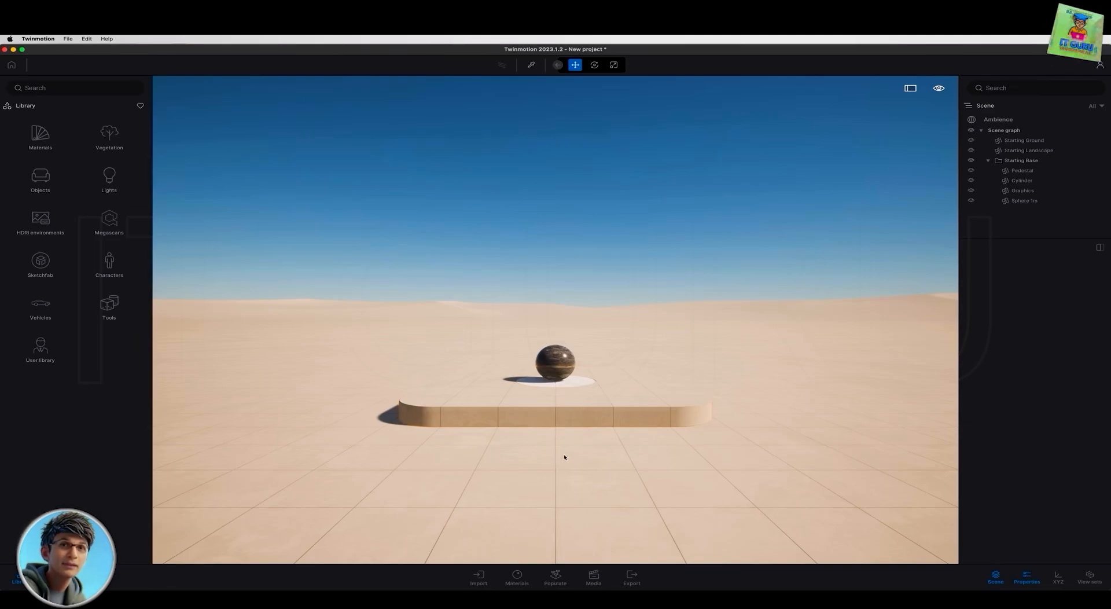
pyautogui.click(451, 317)
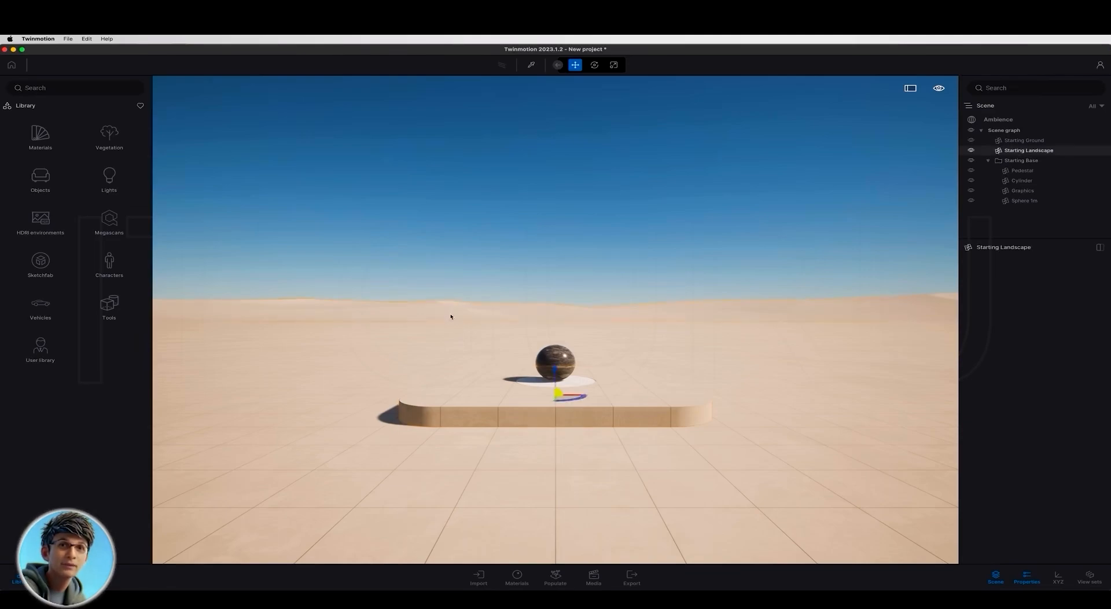
pyautogui.click(451, 316)
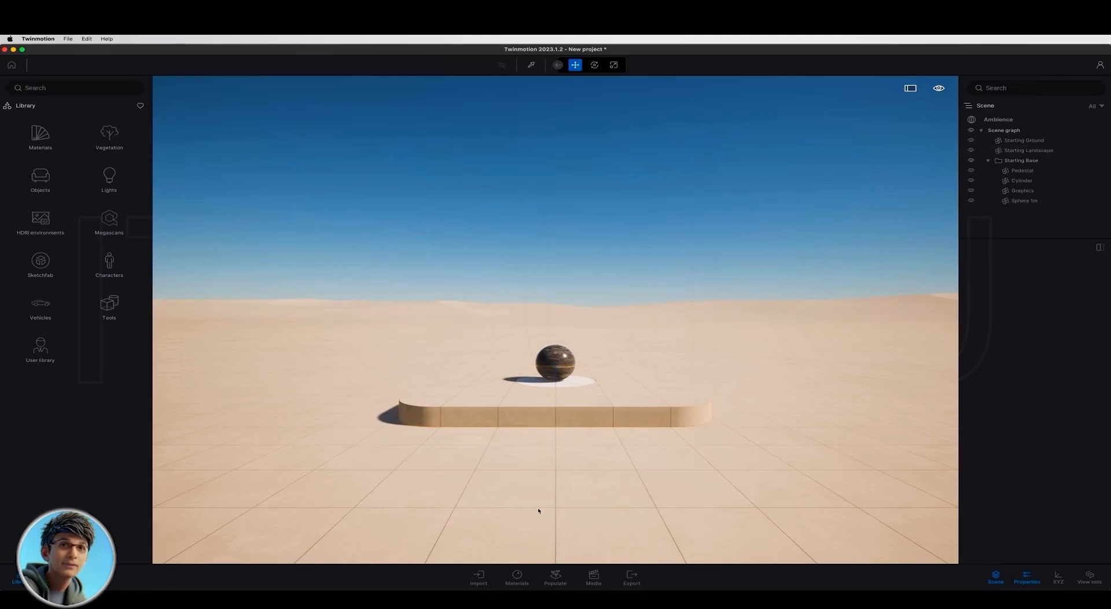
# Toggle the visibility of the Starting Base folder, Pedestal, Cylinder and Sphere 1m off and back on.
pyautogui.click(972, 159)
pyautogui.click(971, 160)
pyautogui.click(971, 171)
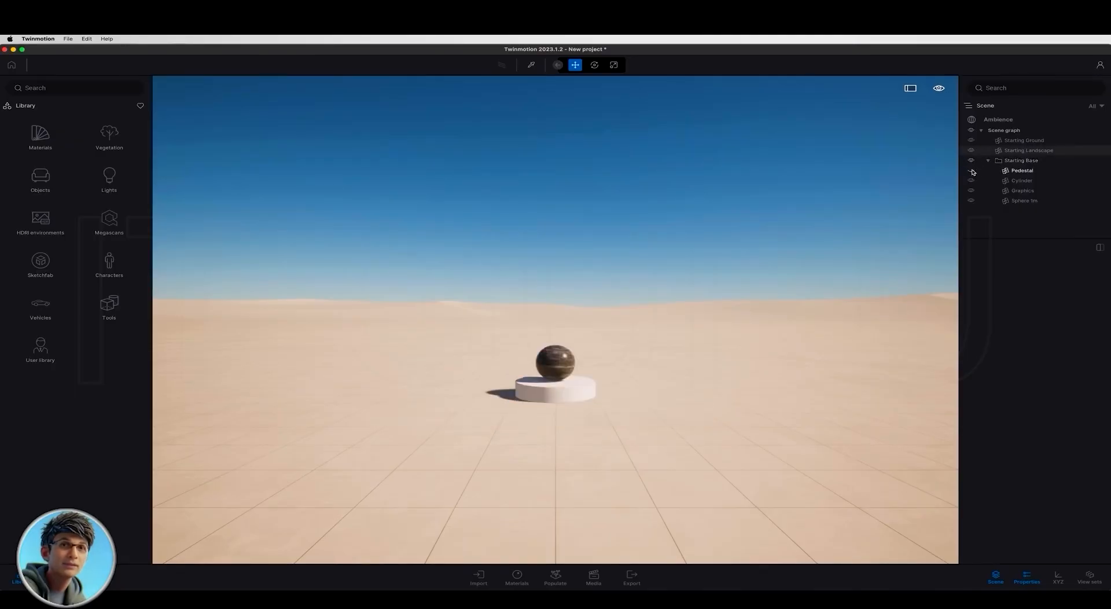
pyautogui.click(971, 171)
pyautogui.click(972, 180)
pyautogui.click(971, 181)
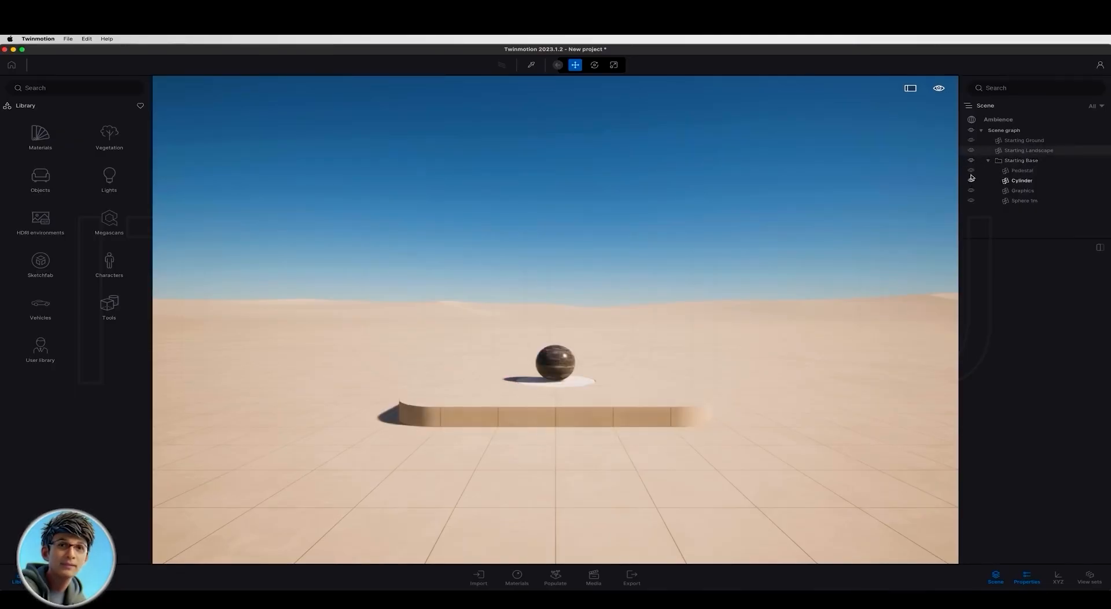
pyautogui.click(972, 200)
pyautogui.click(972, 201)
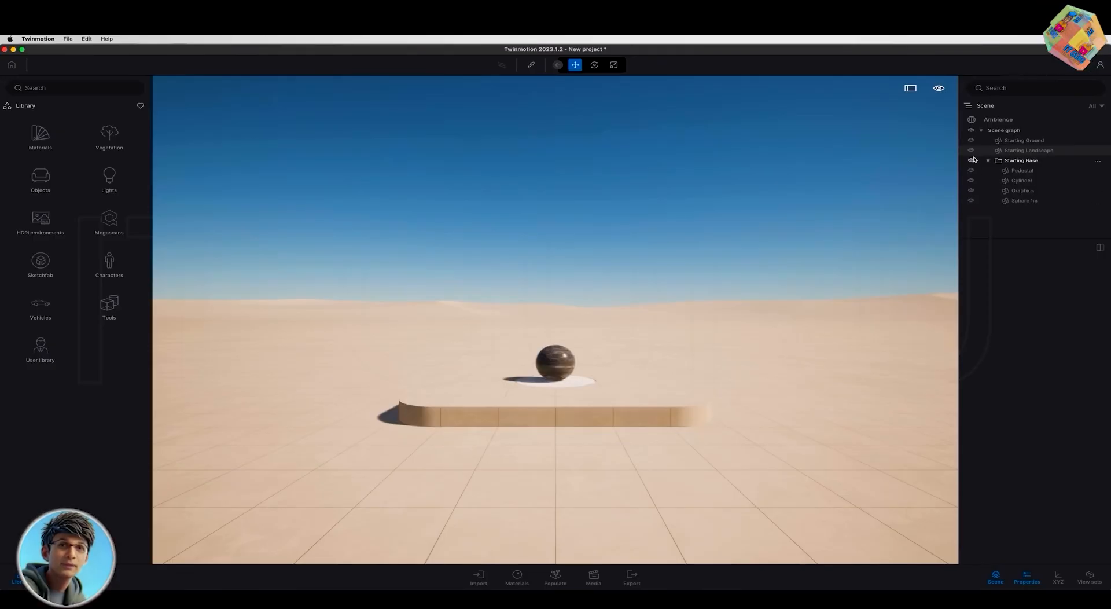
pyautogui.click(972, 160)
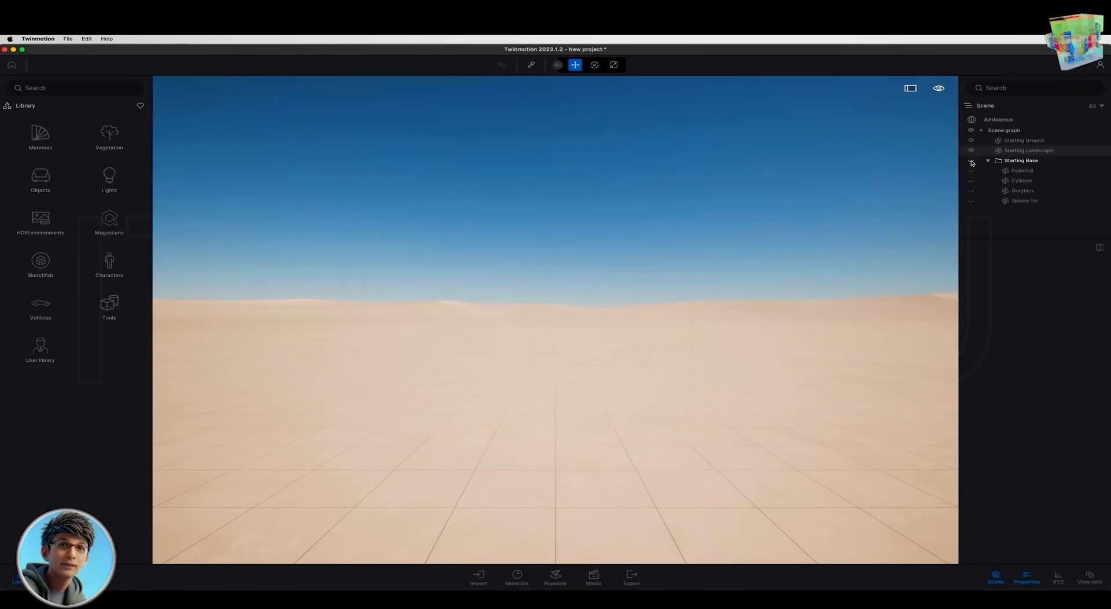
pyautogui.click(972, 161)
# Delete the Starting Base folder with its contents, undo the deletion and clear the selection.
pyautogui.click(1027, 161)
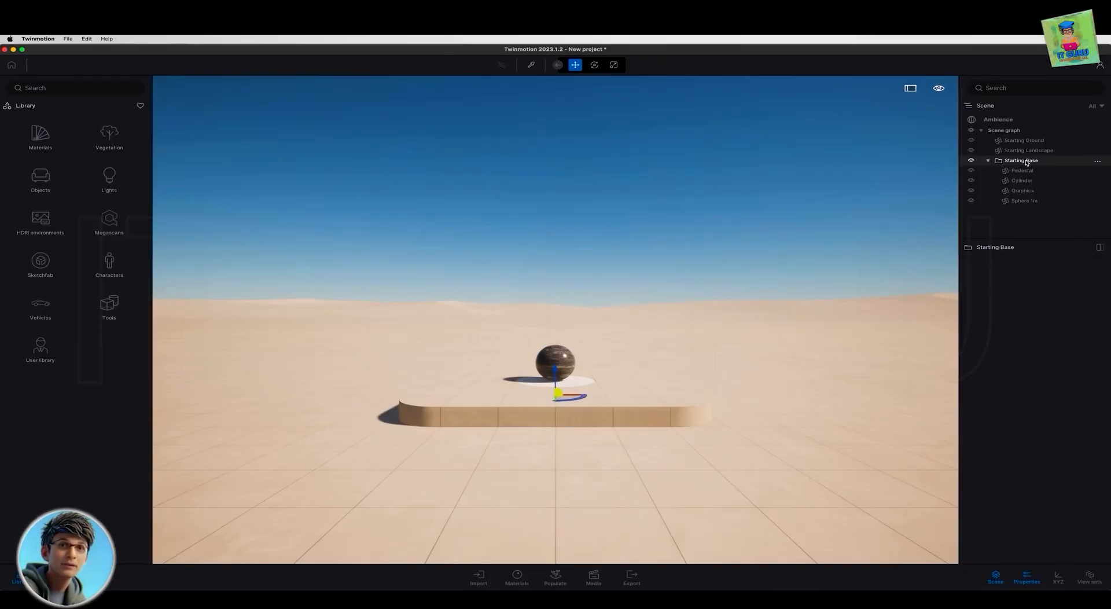
pyautogui.press('Delete')
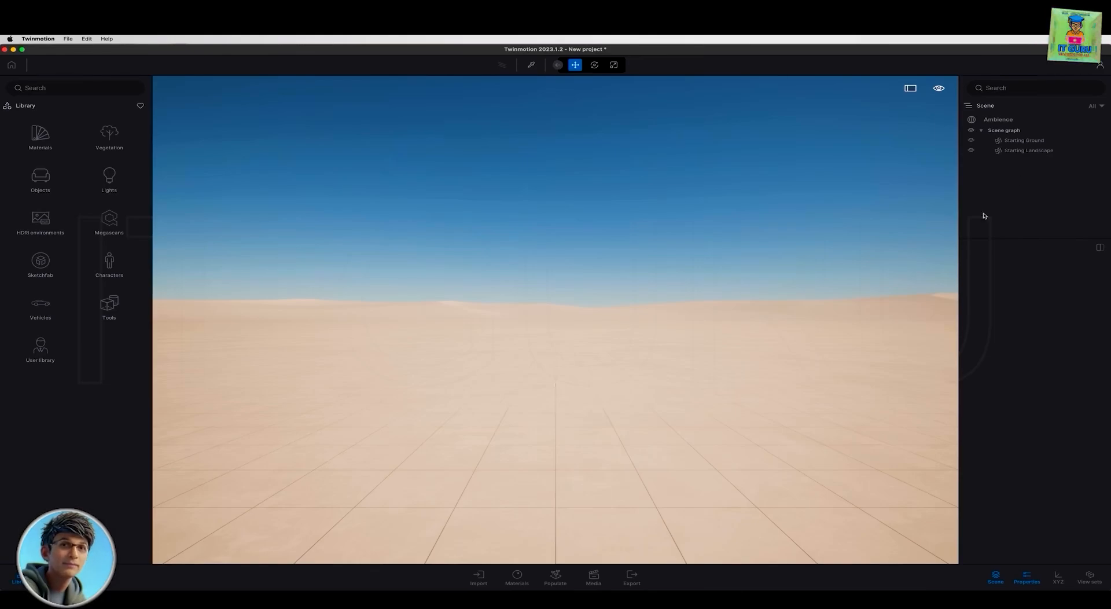
pyautogui.press('super+z')
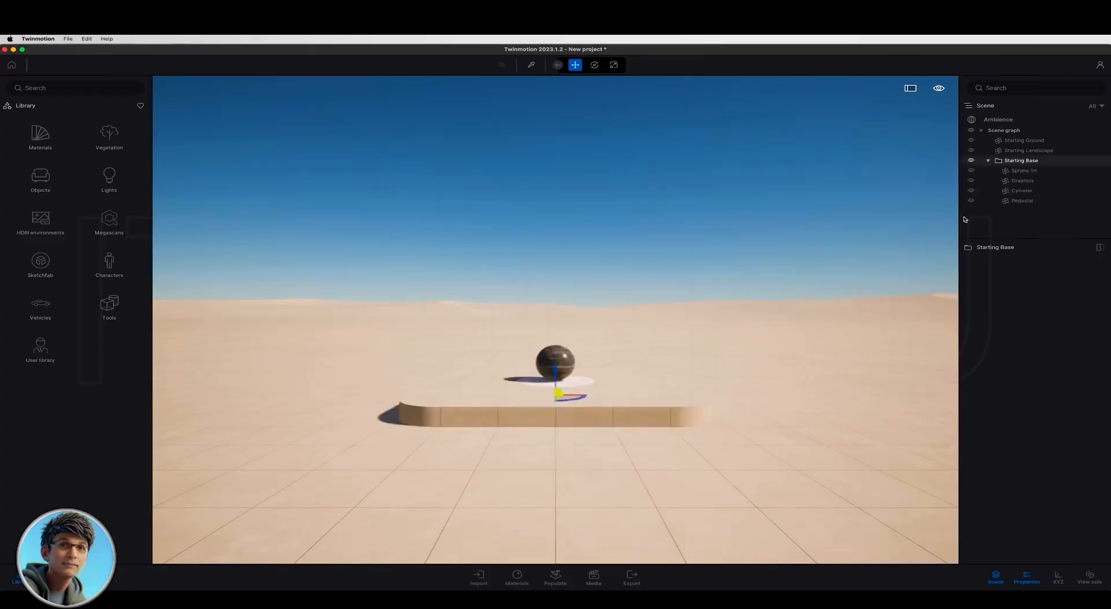
pyautogui.click(899, 265)
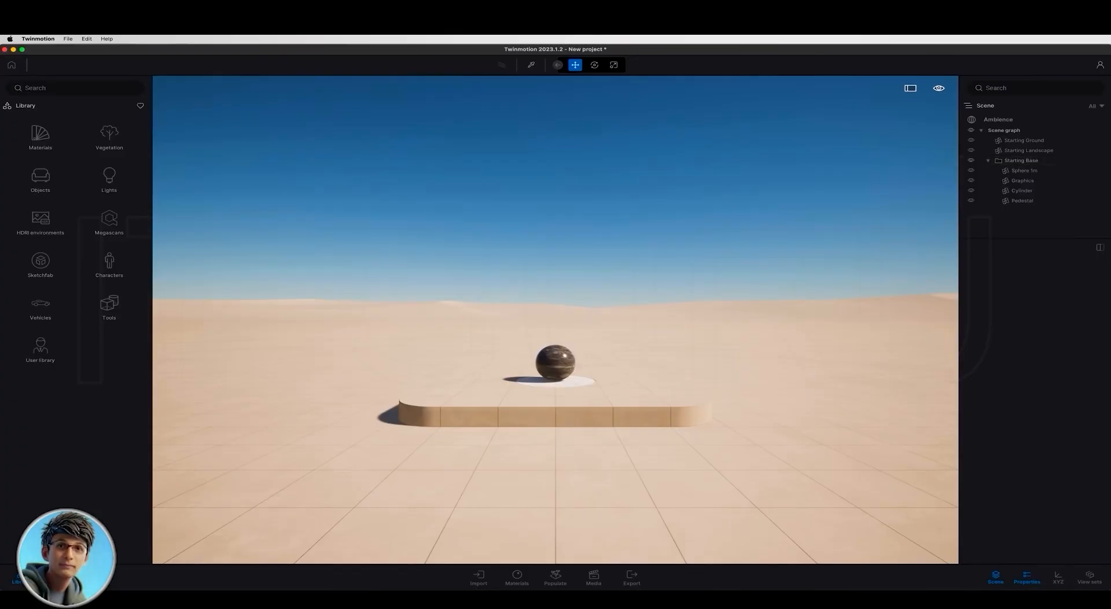
# Examine the sphere and pedestal by tilting the camera and moving it forward, backward and sideways.
pyautogui.moveTo(567, 318); pyautogui.dragTo(558, 273, button='right')
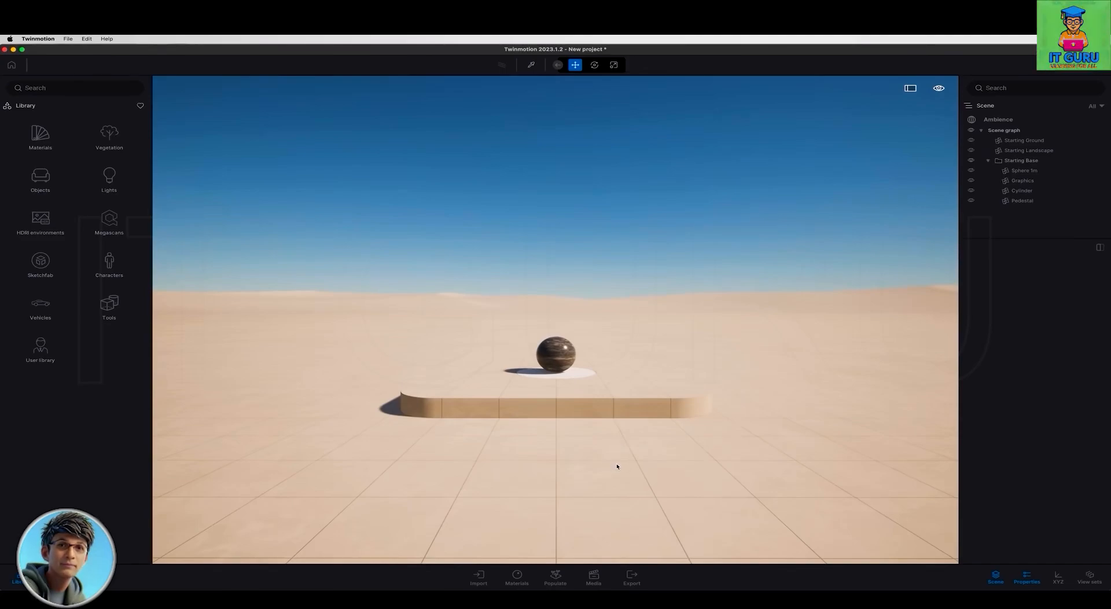
pyautogui.press('w')
pyautogui.press('s')
pyautogui.press('a')
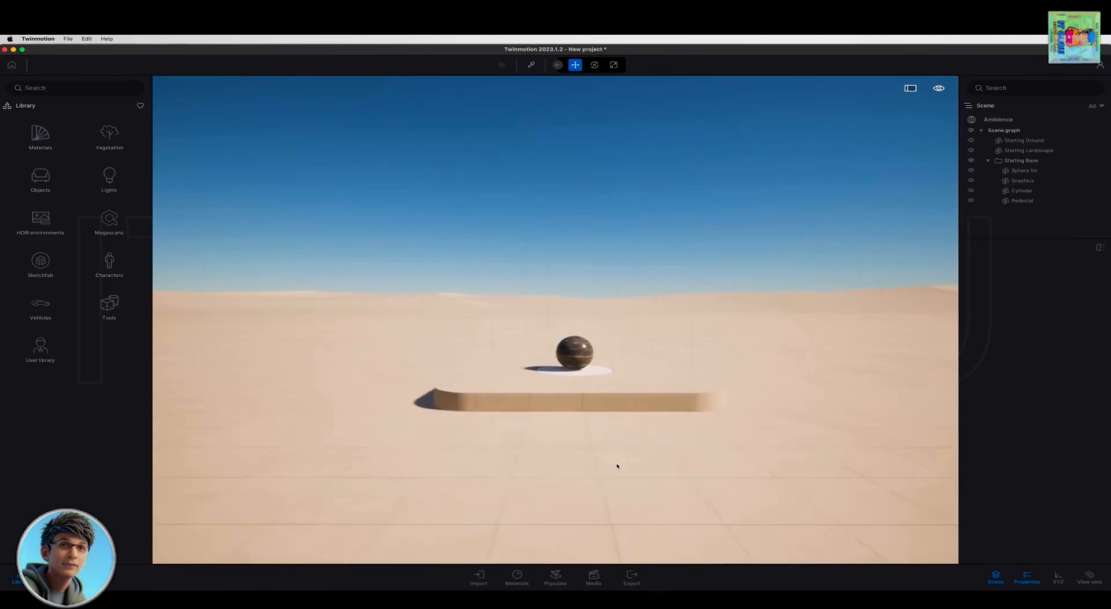
pyautogui.press('d')
pyautogui.press('a')
pyautogui.press('d')
pyautogui.press('a')
pyautogui.press('s')
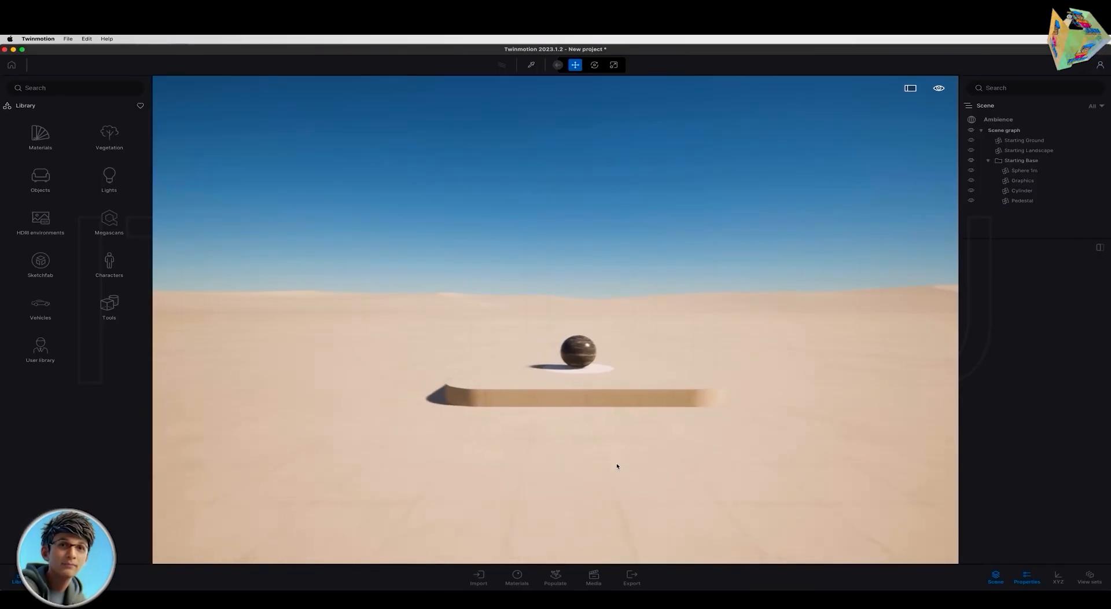
pyautogui.press('a')
pyautogui.press('w')
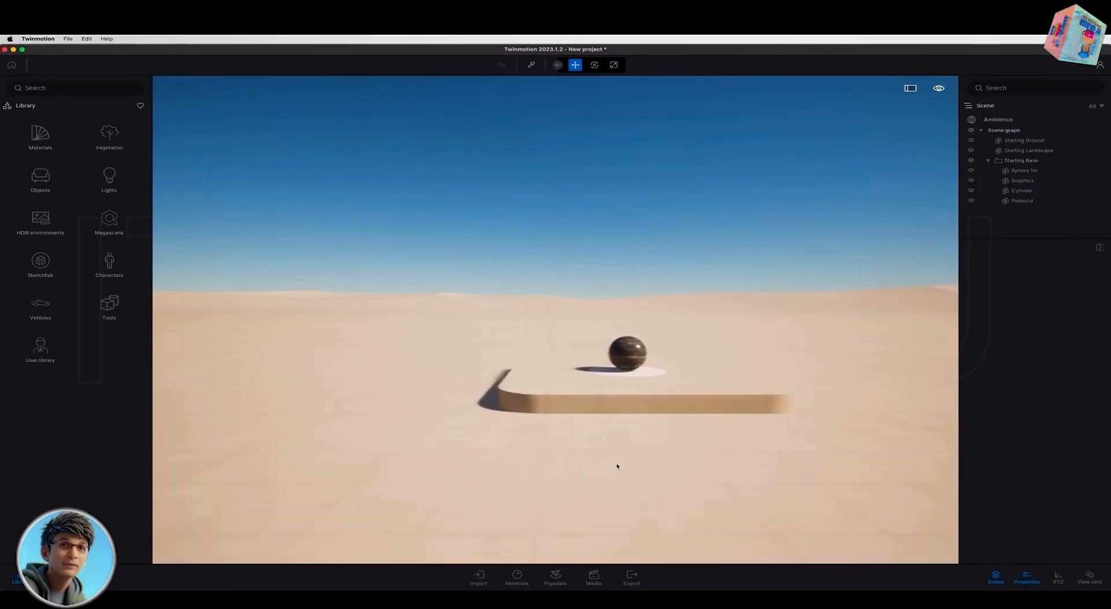
pyautogui.press('d')
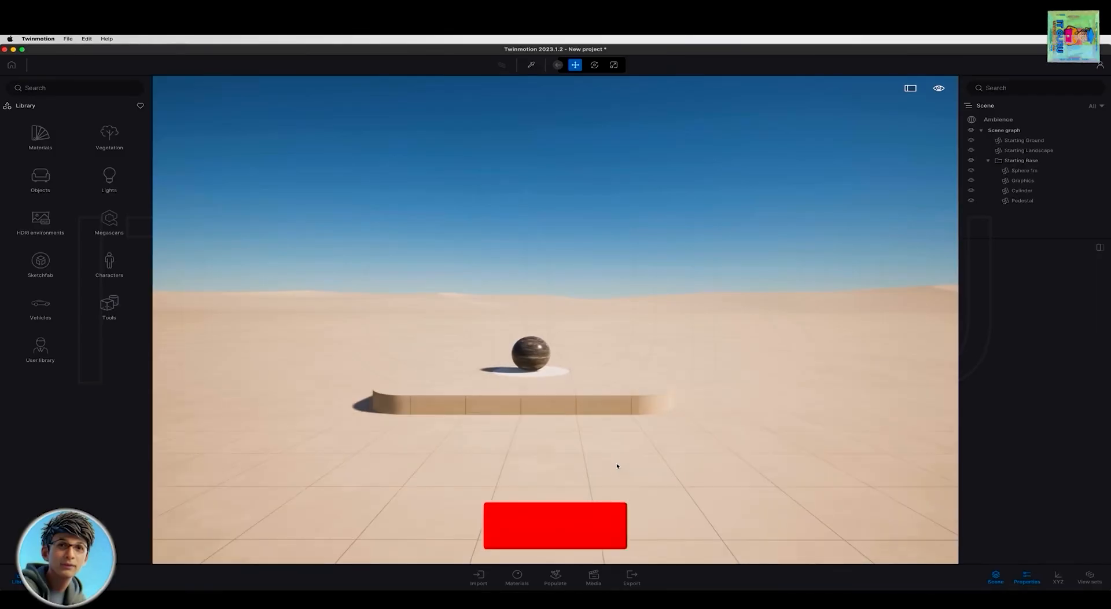
pyautogui.press('a')
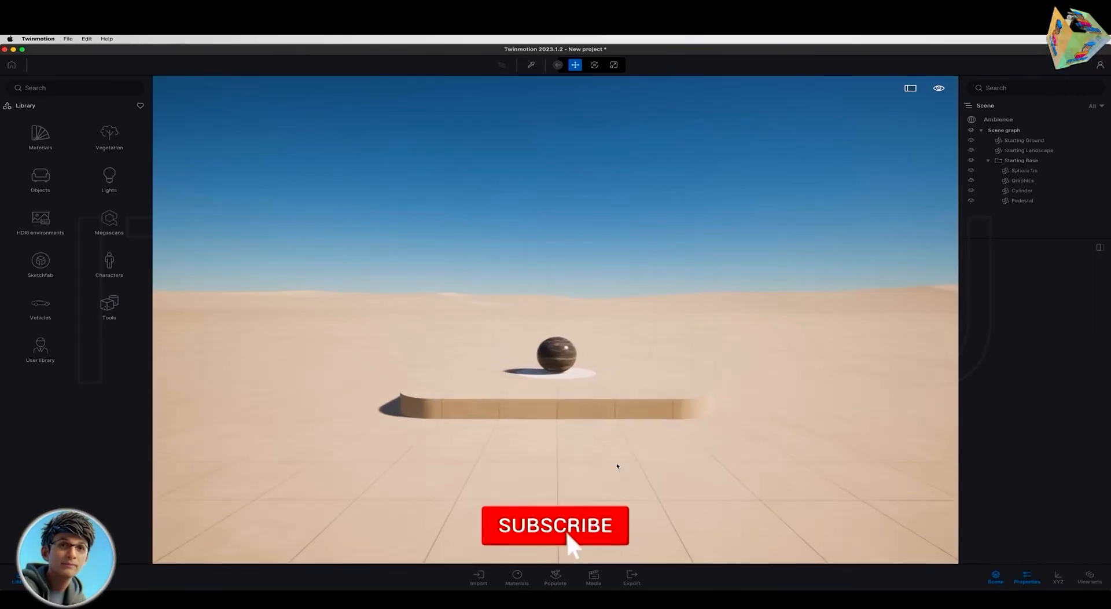
pyautogui.press('a')
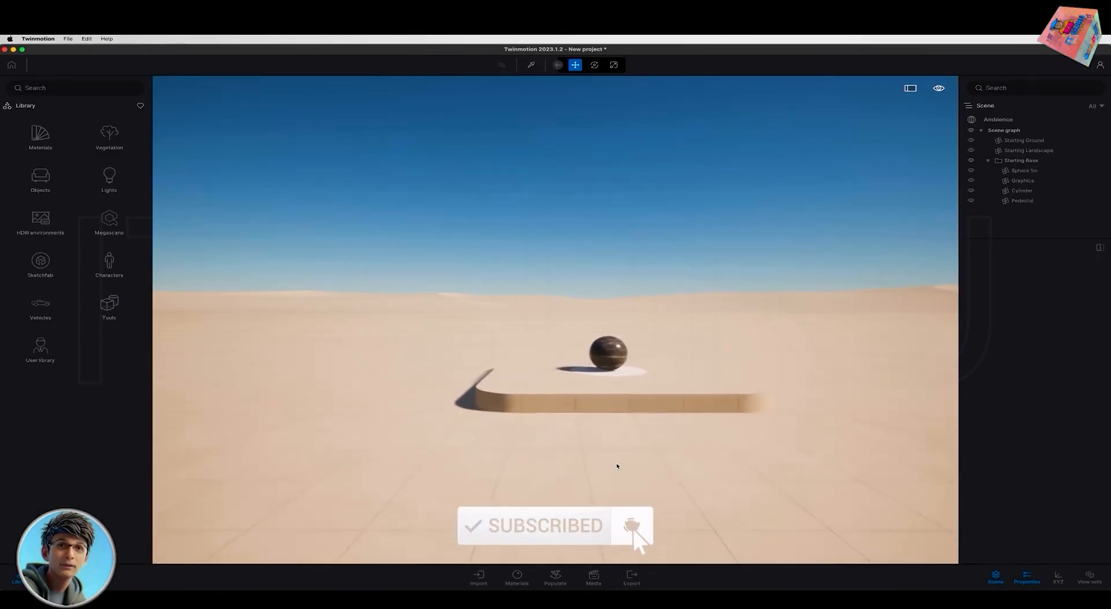
# Practise moving the camera sideways and repeatedly toward and away from the sphere and pedestal to view them from different distances.
pyautogui.press('a')
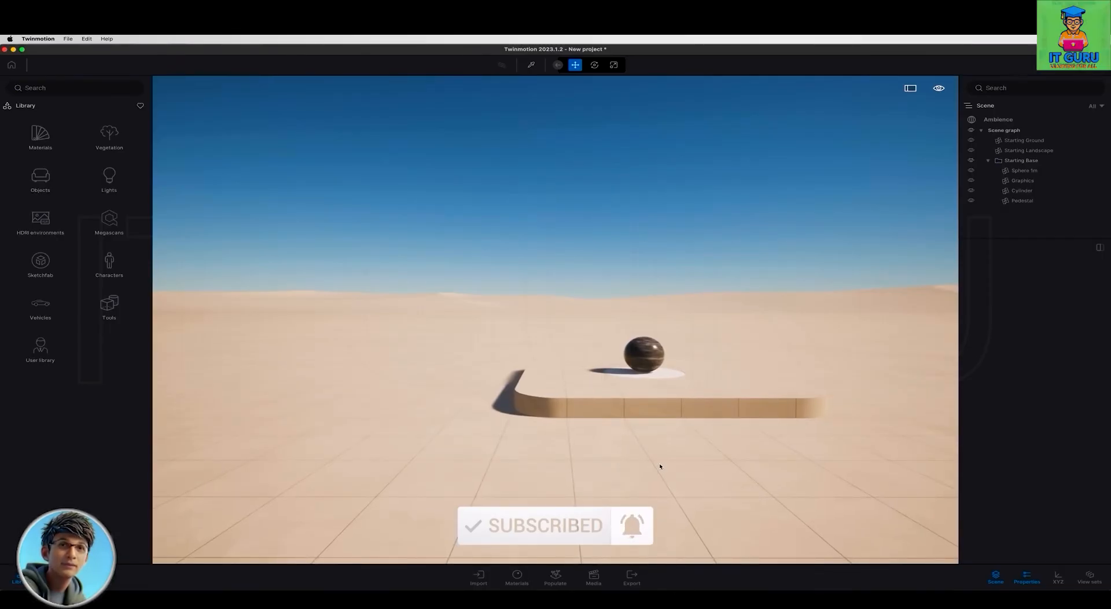
pyautogui.press('d')
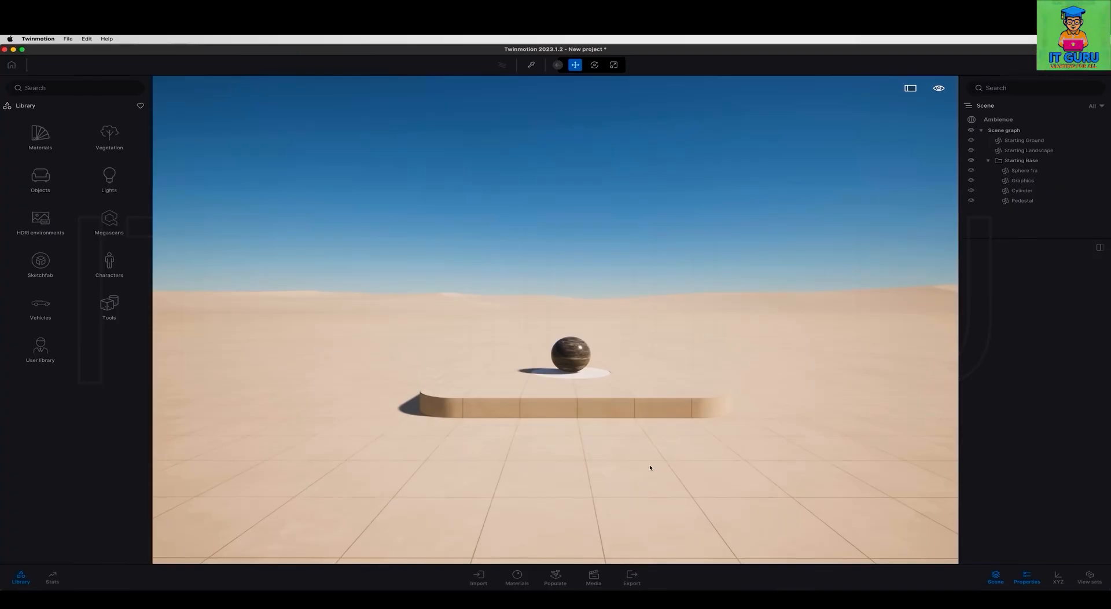
pyautogui.press('w')
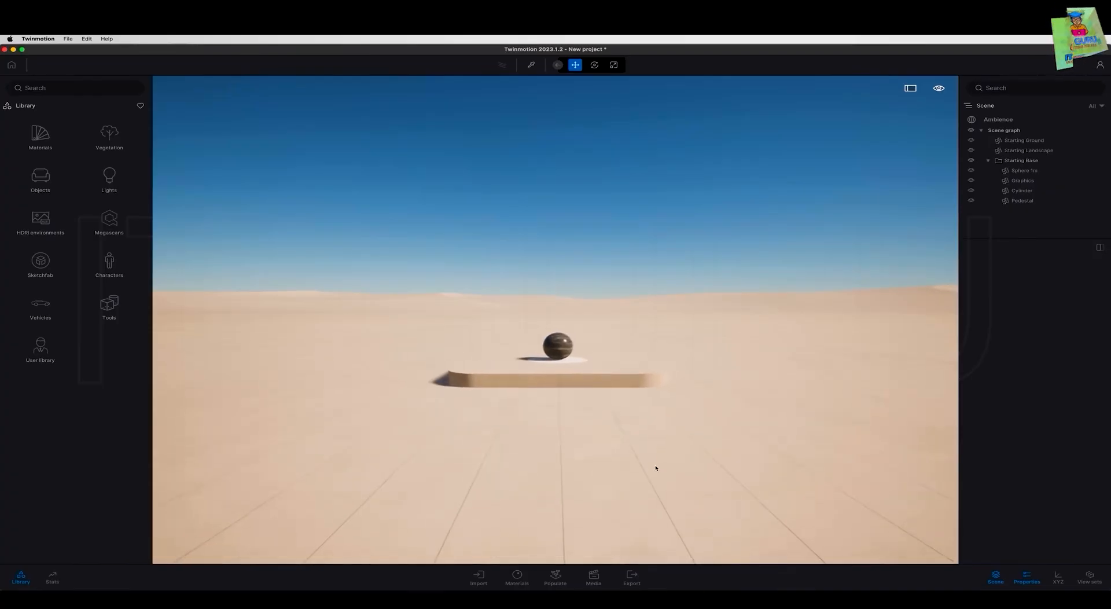
pyautogui.press('s')
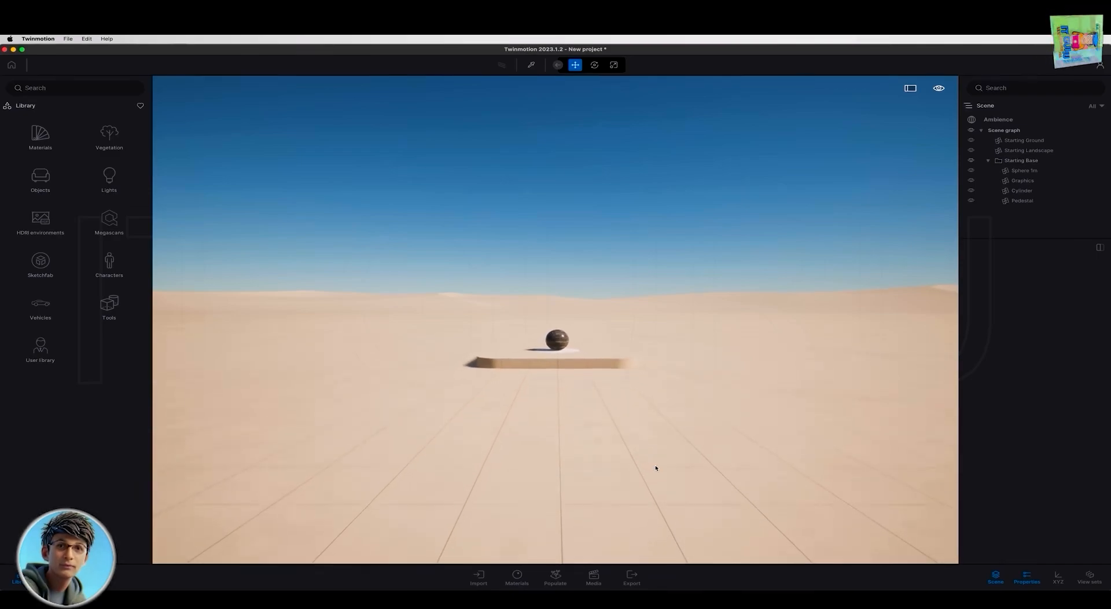
pyautogui.press('w')
pyautogui.press('w')
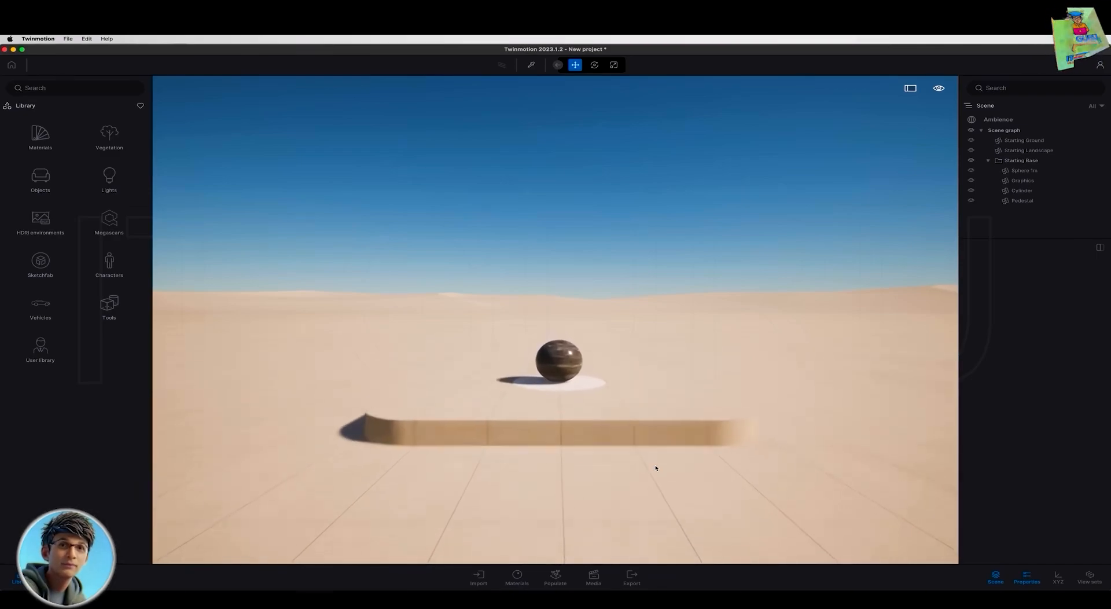
pyautogui.press('s')
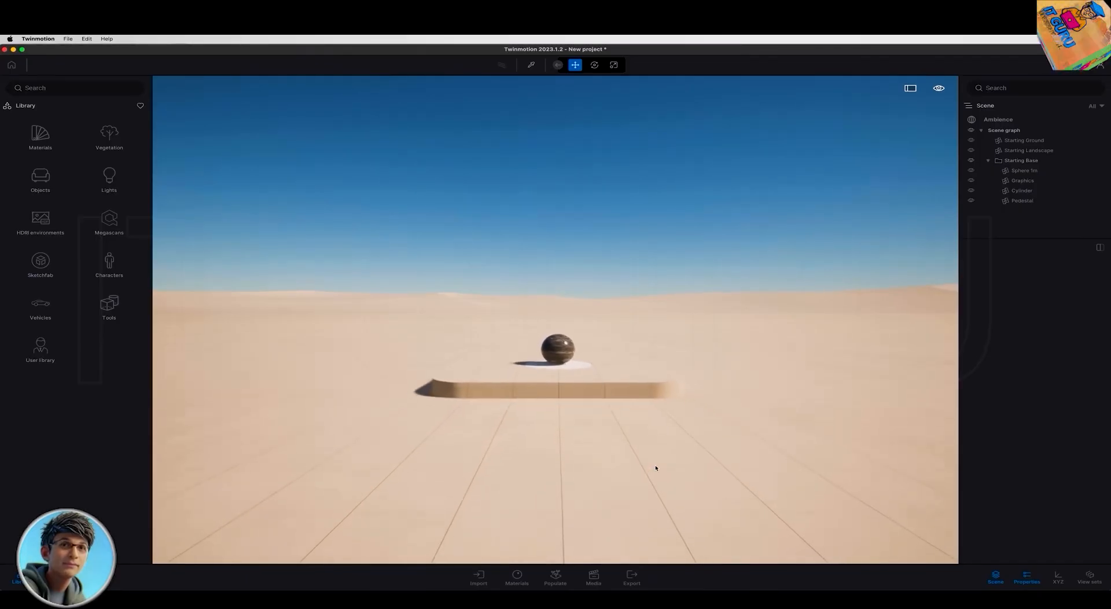
pyautogui.press('s')
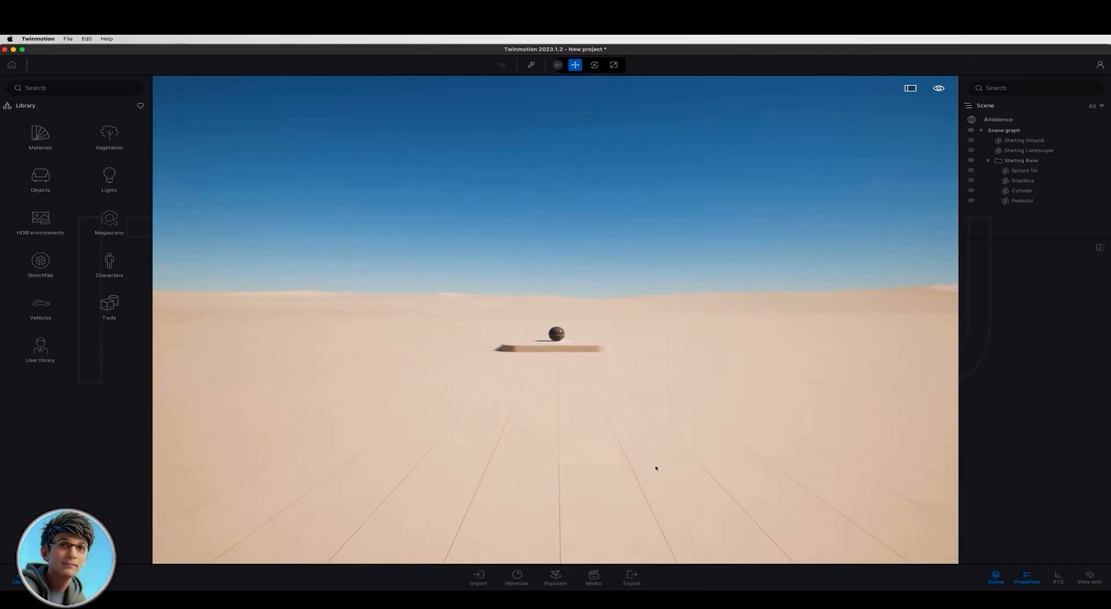
pyautogui.press('w')
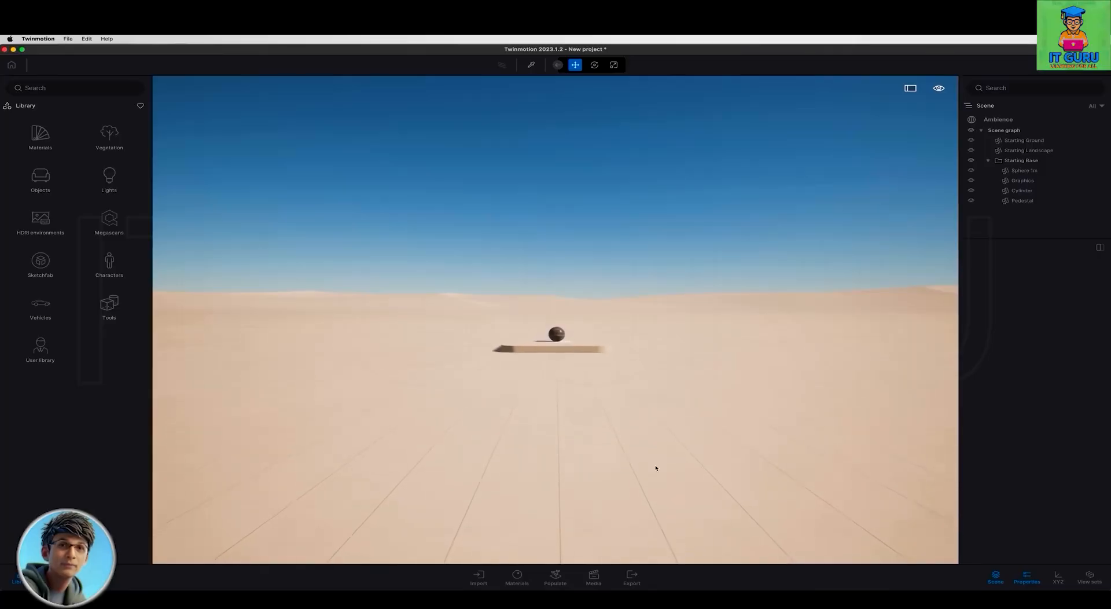
pyautogui.press('w')
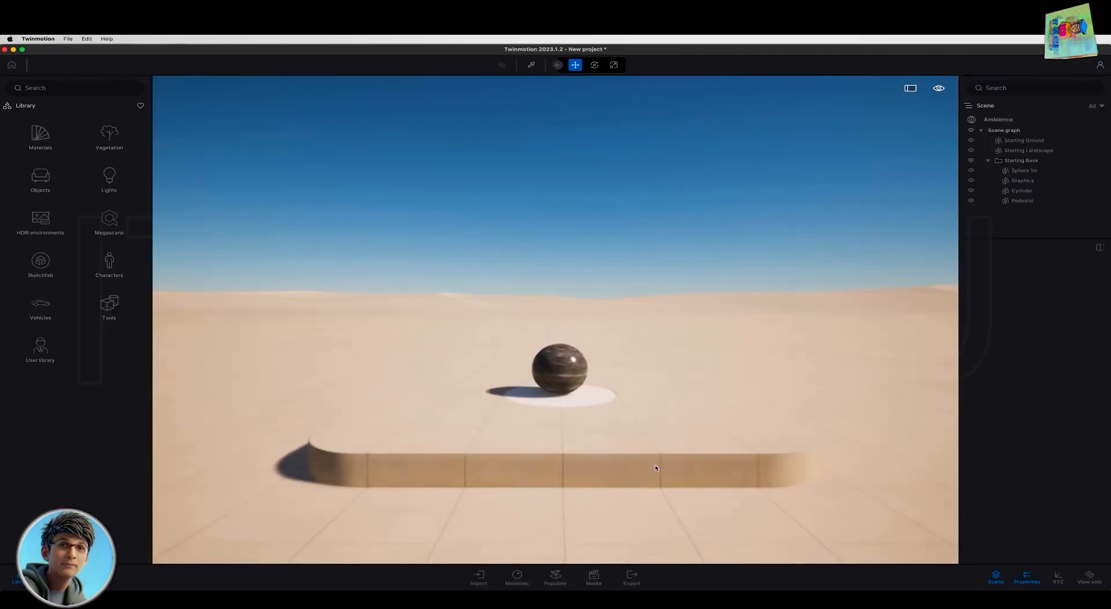
pyautogui.press('s')
pyautogui.press('w')
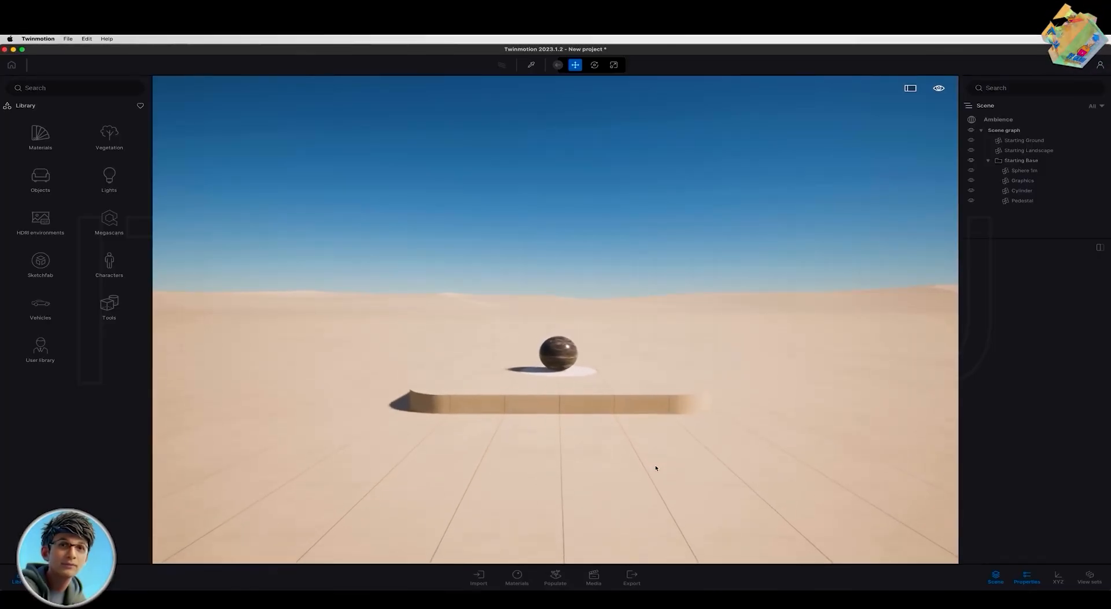
pyautogui.press('s')
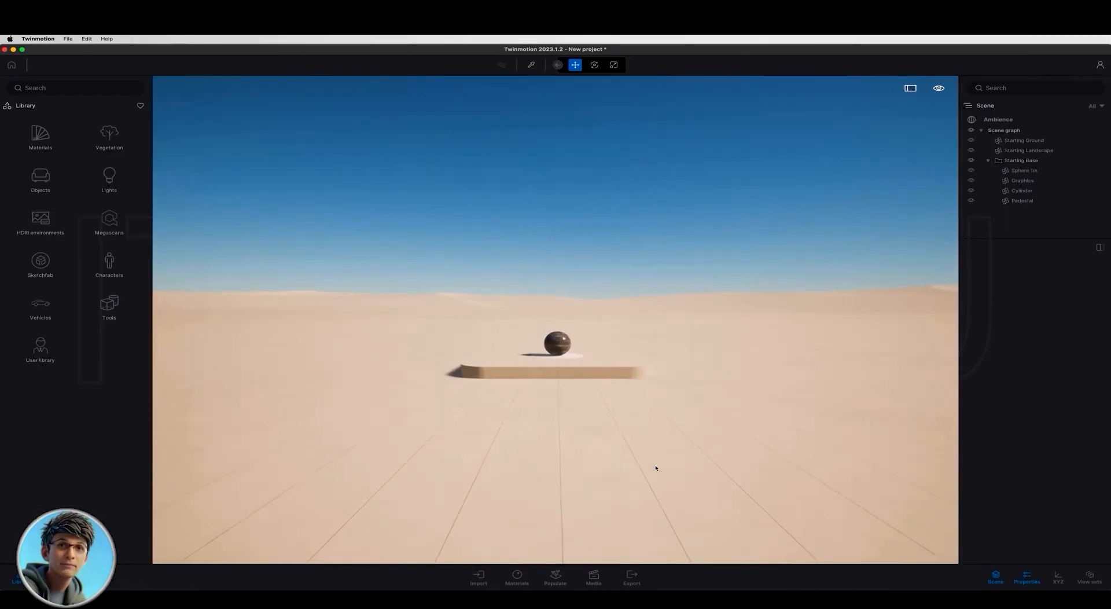
pyautogui.press('w')
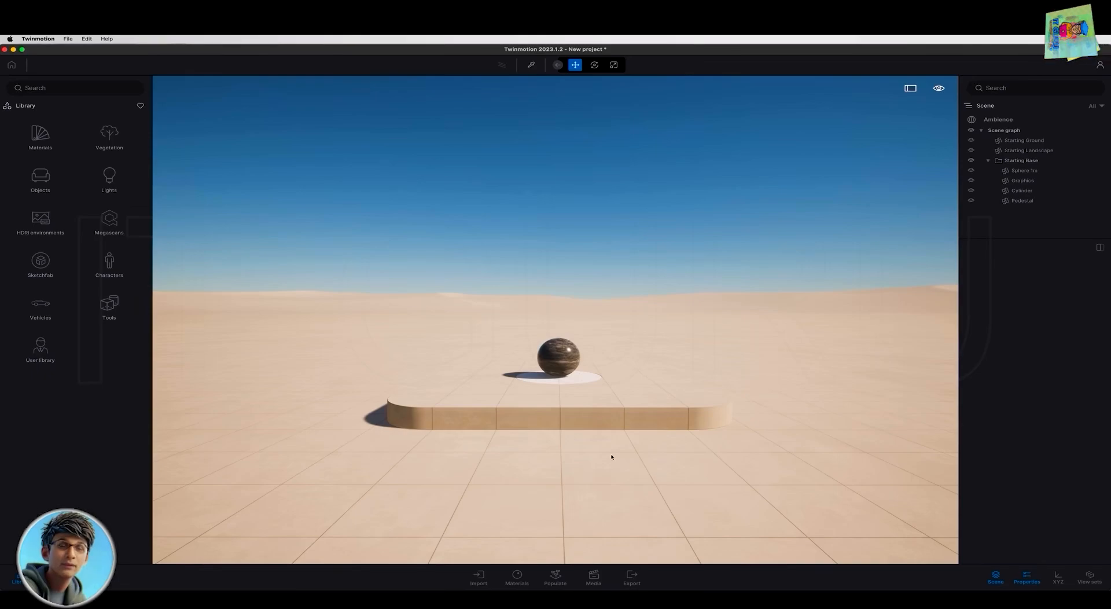
# Show the navigation controls overlay in the viewport.
pyautogui.moveTo(938, 89)
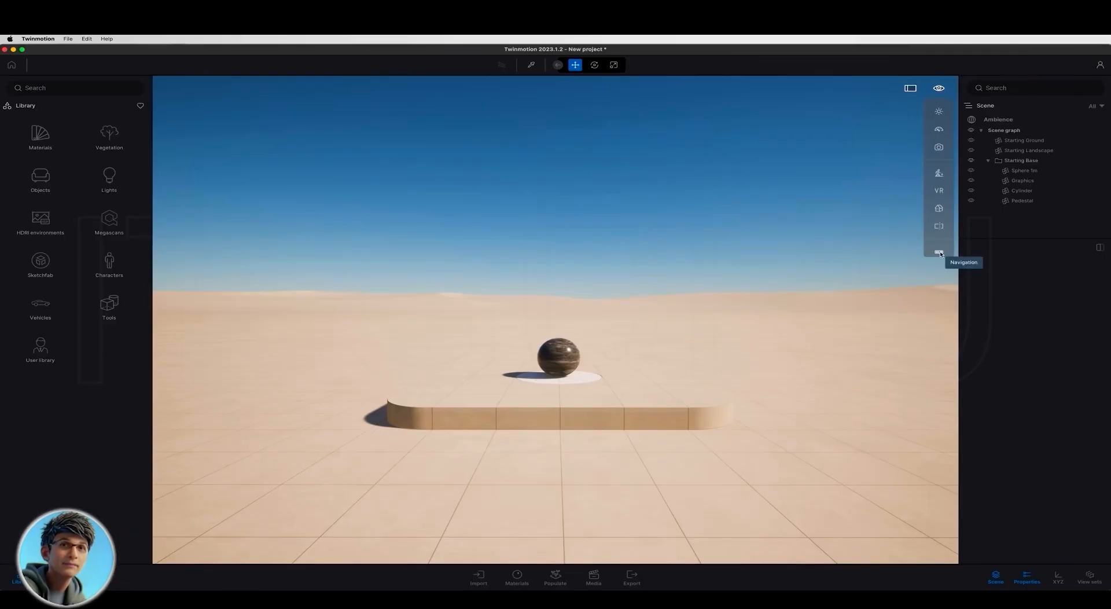
pyautogui.moveTo(940, 253)
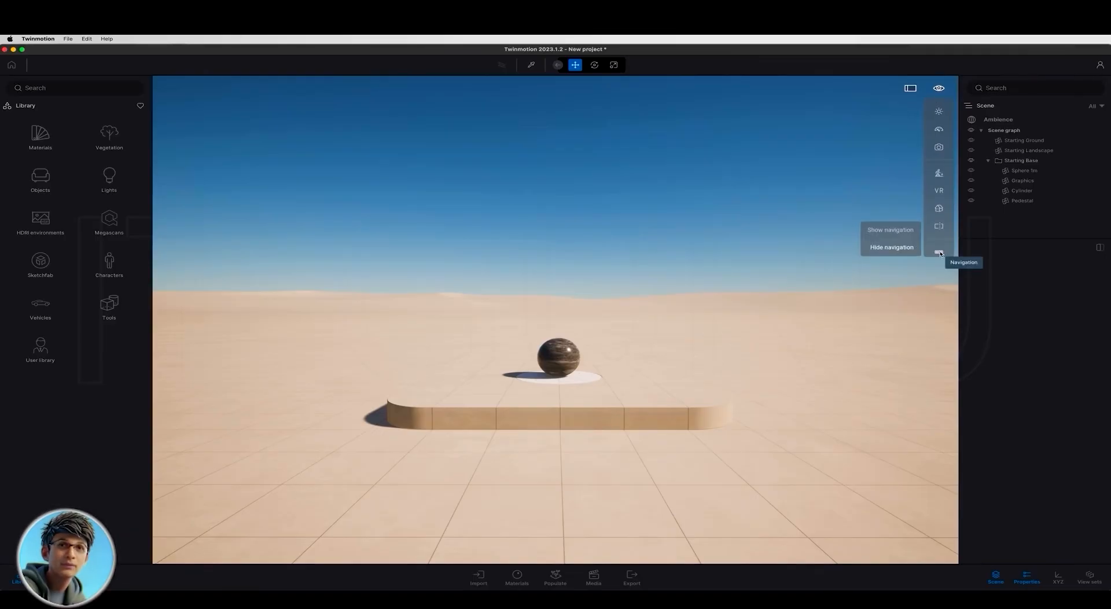
pyautogui.click(889, 230)
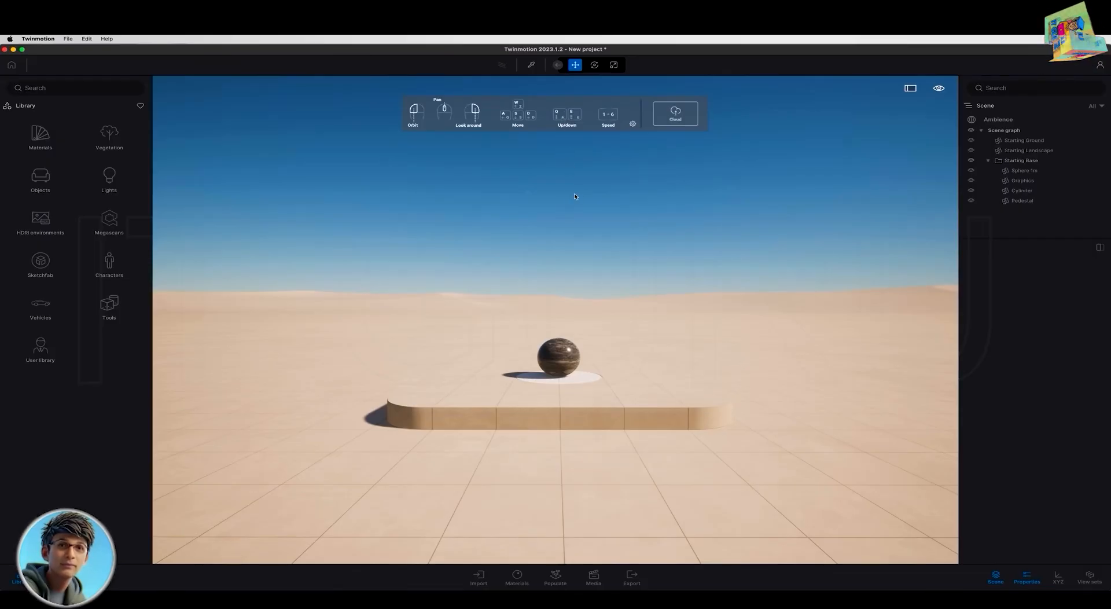
# View the sphere and pedestal from different heights by moving the camera sideways, up and down, and slightly forward.
pyautogui.press('a')
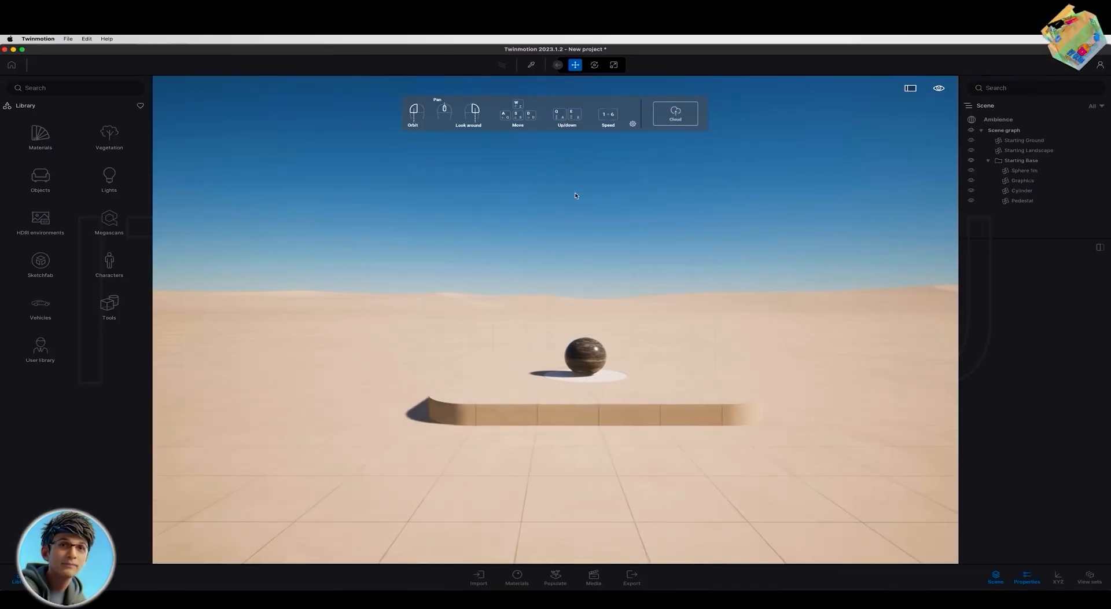
pyautogui.press('d')
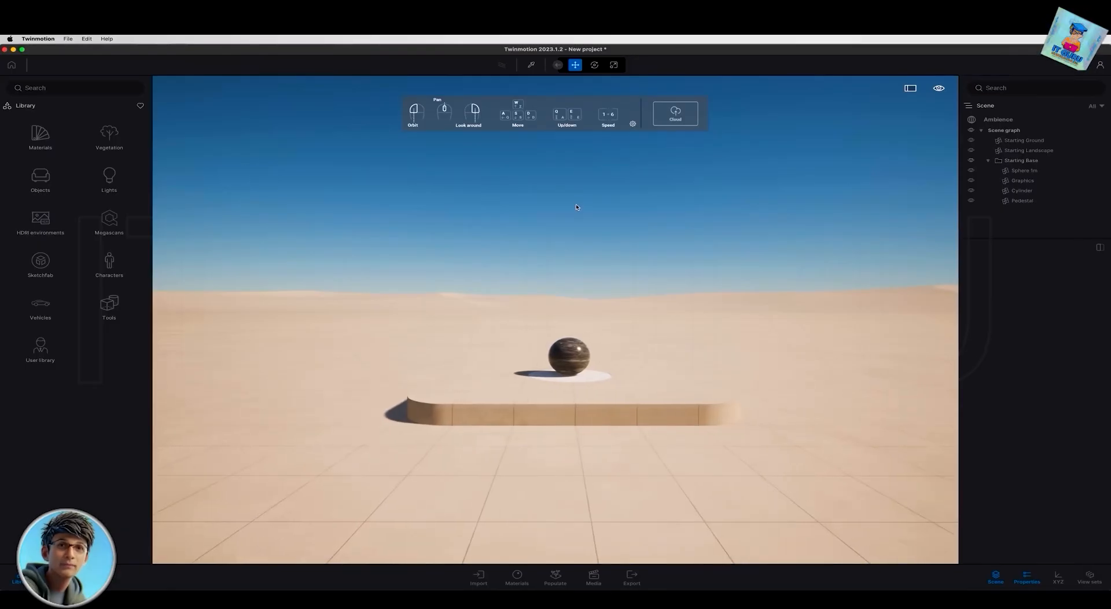
pyautogui.press('e')
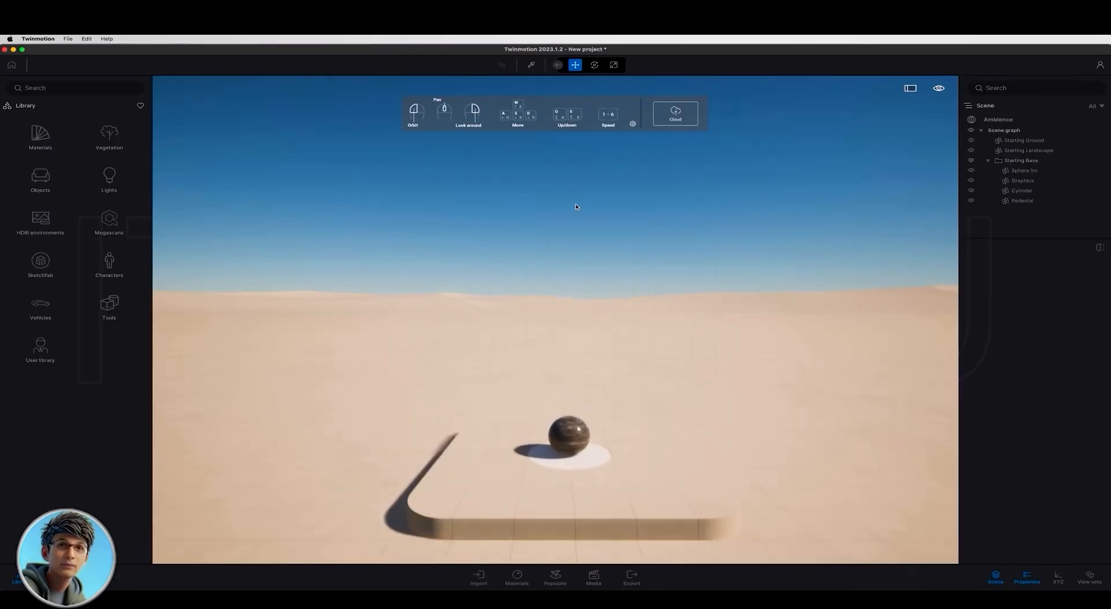
pyautogui.press('q')
pyautogui.press('e')
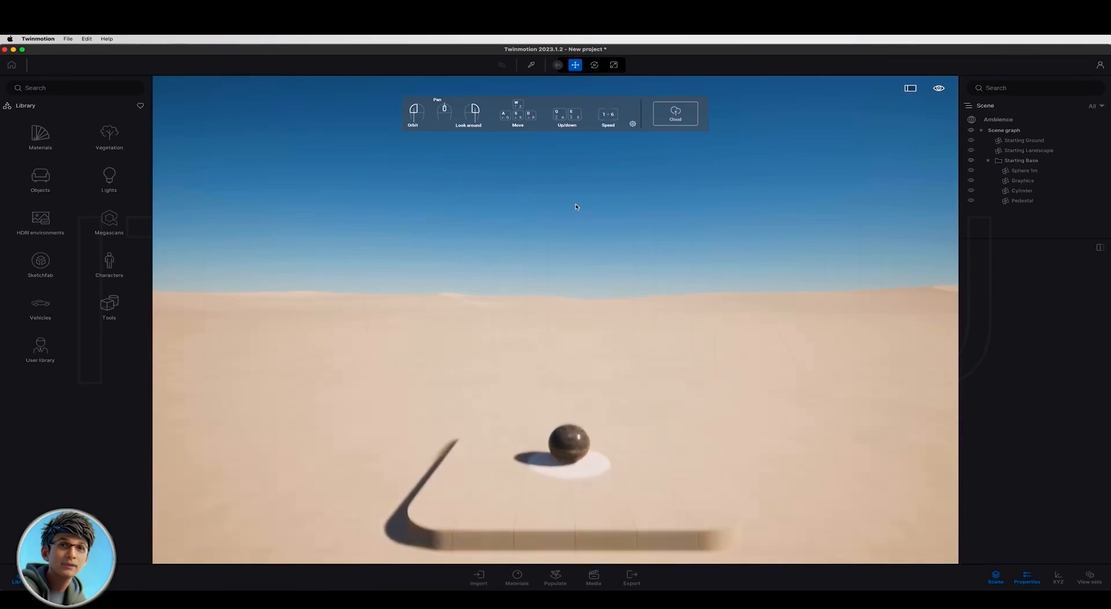
pyautogui.press('q')
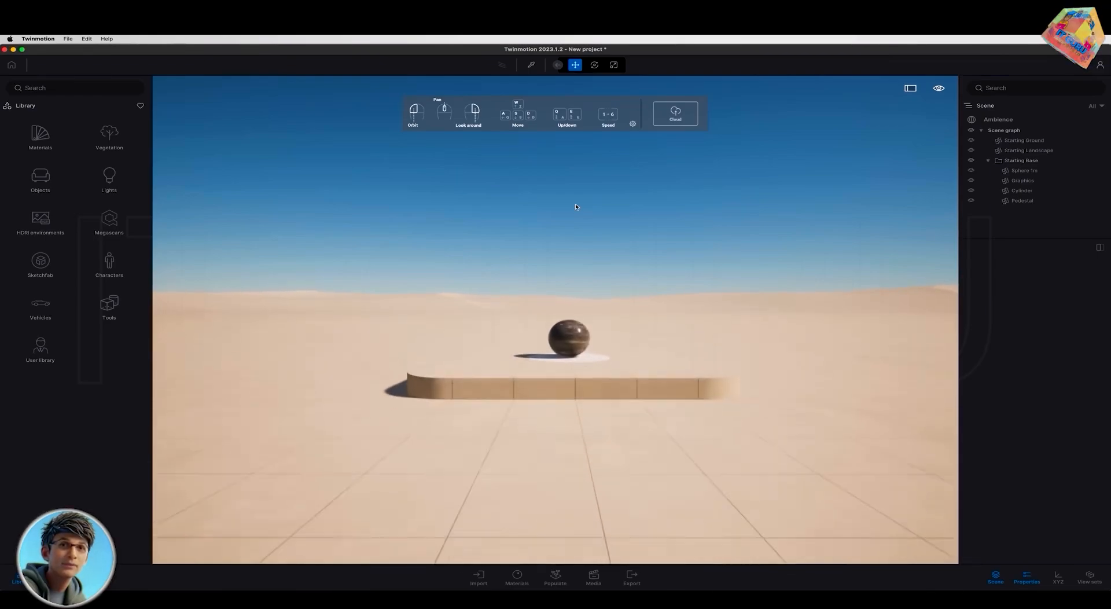
pyautogui.press('w')
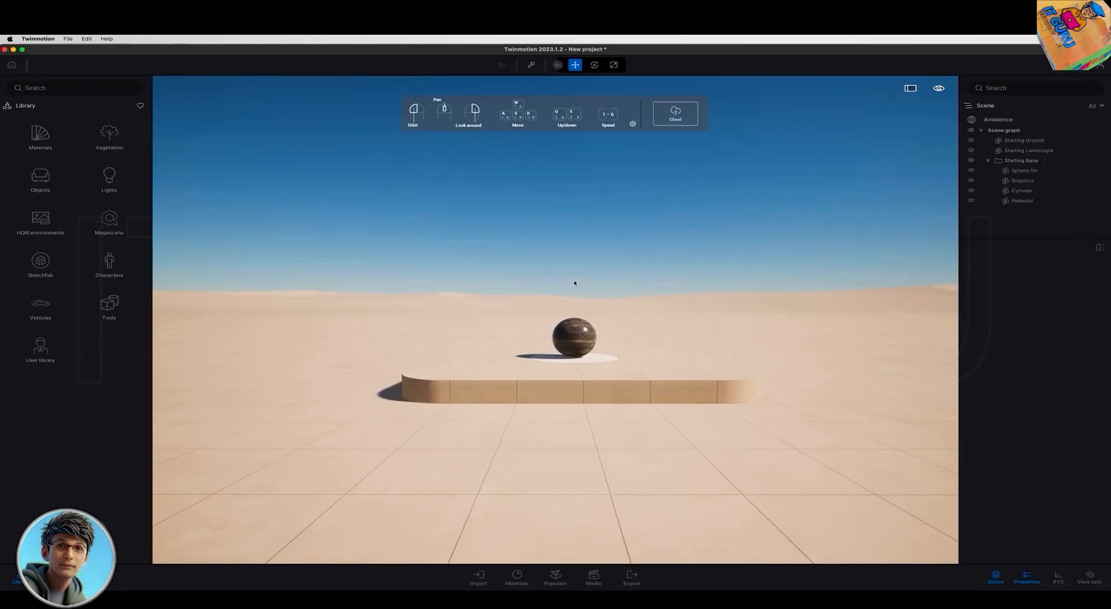
# Compare camera movement speeds by moving sideways to the left past the sphere and pedestal, from slow to fast.
pyautogui.press('a')
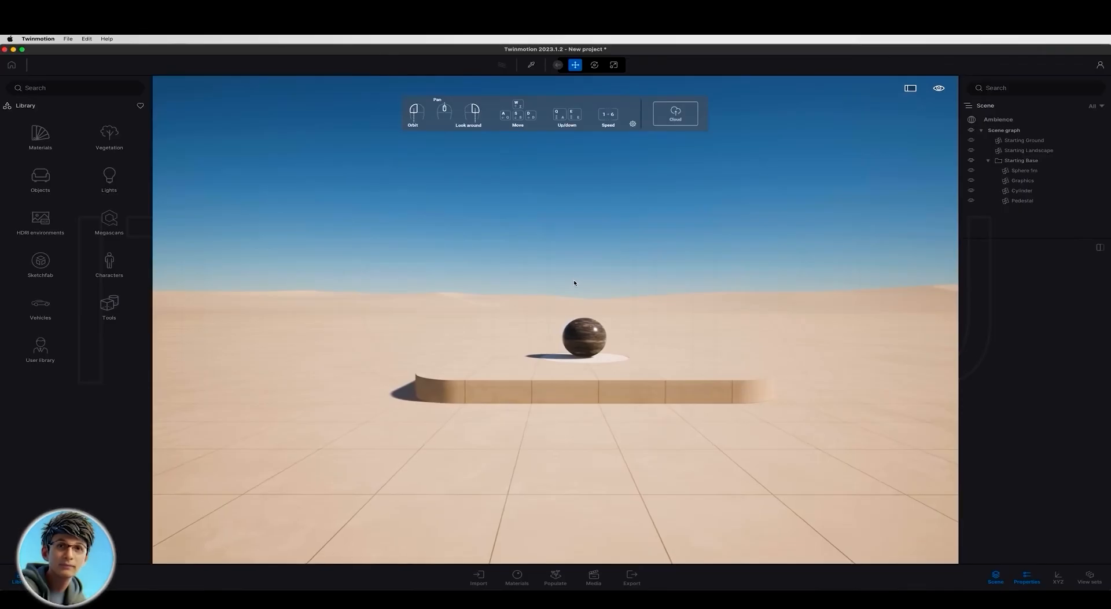
pyautogui.press('a')
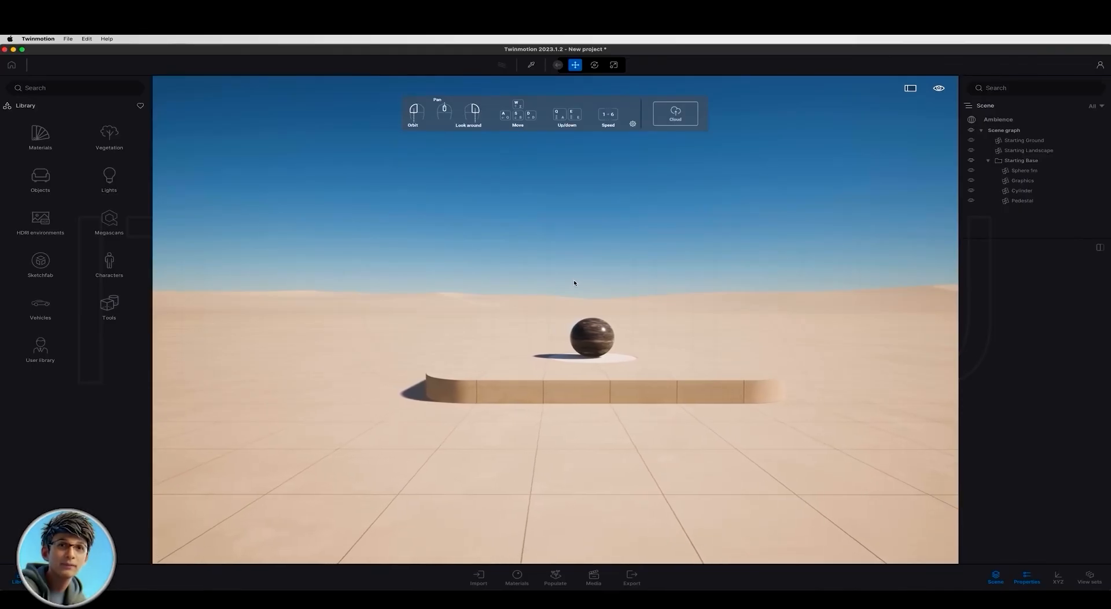
pyautogui.press('a')
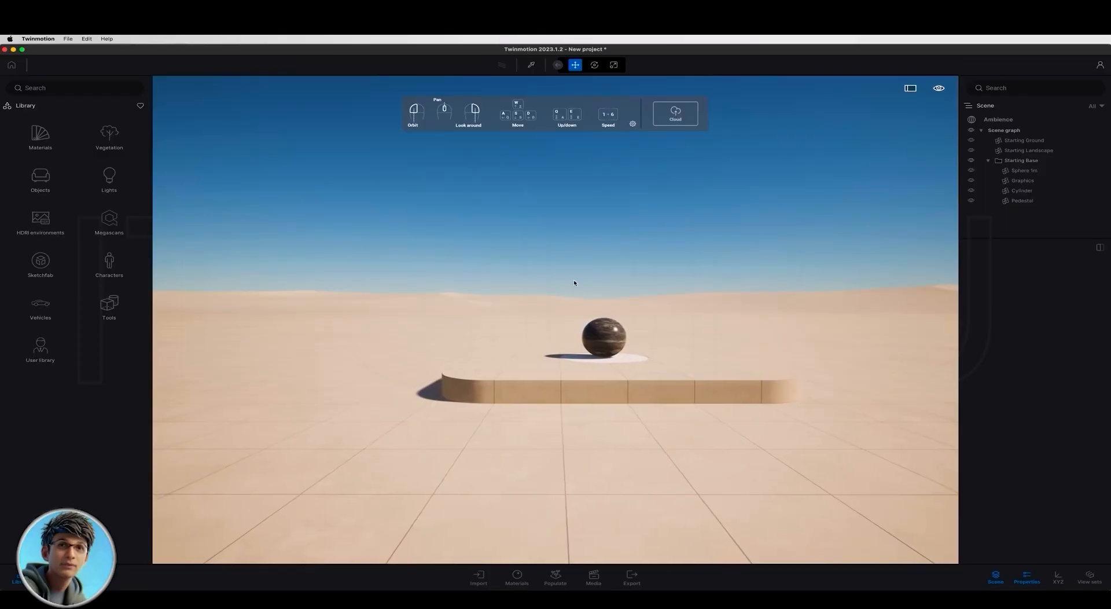
pyautogui.press('a')
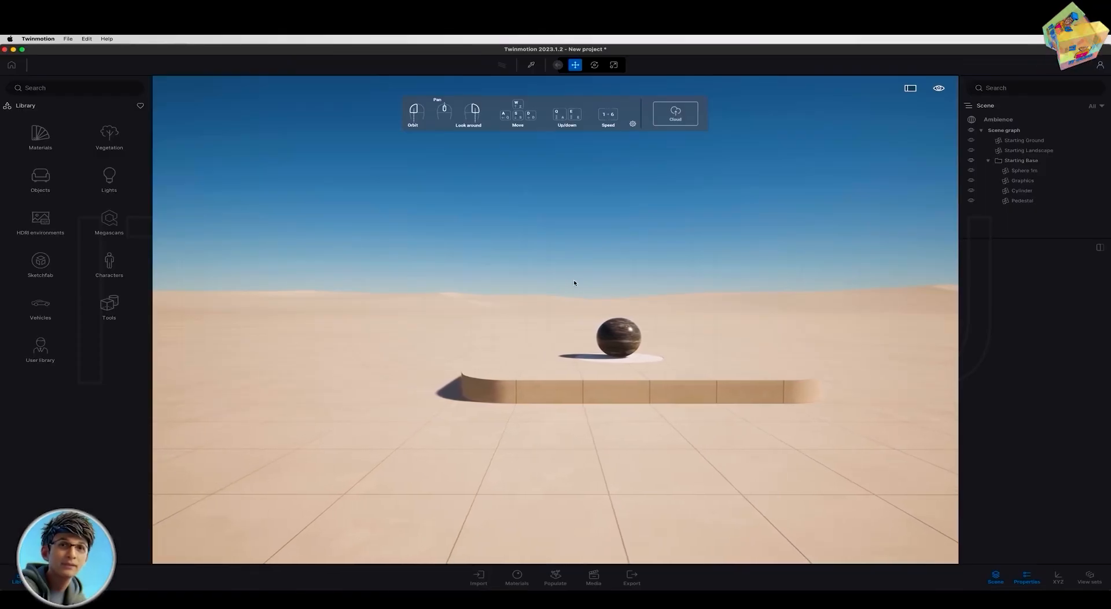
pyautogui.press('a')
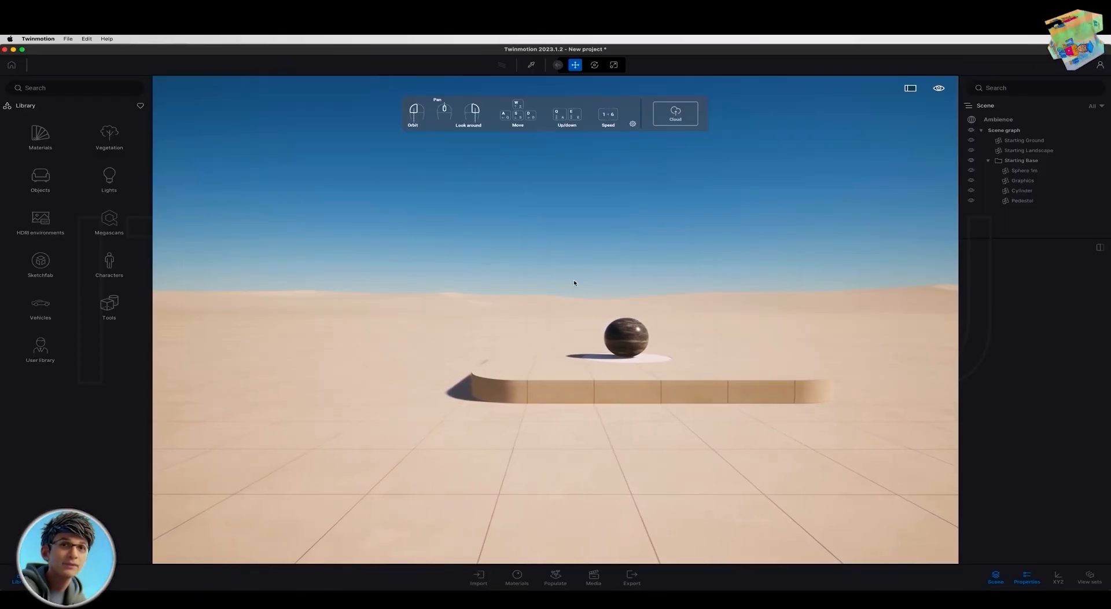
pyautogui.press('a')
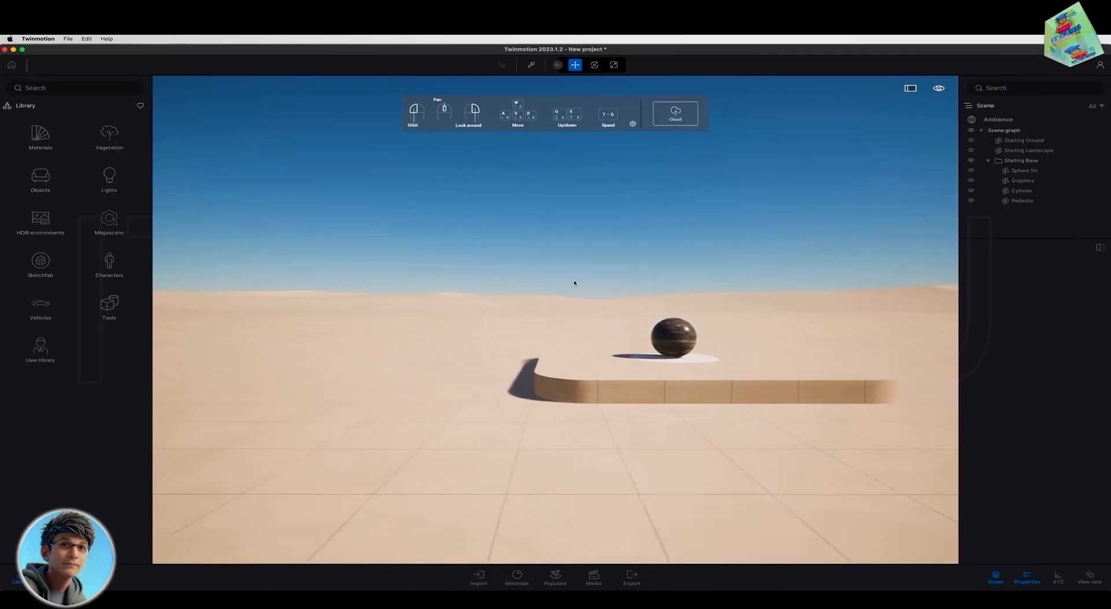
pyautogui.press('a')
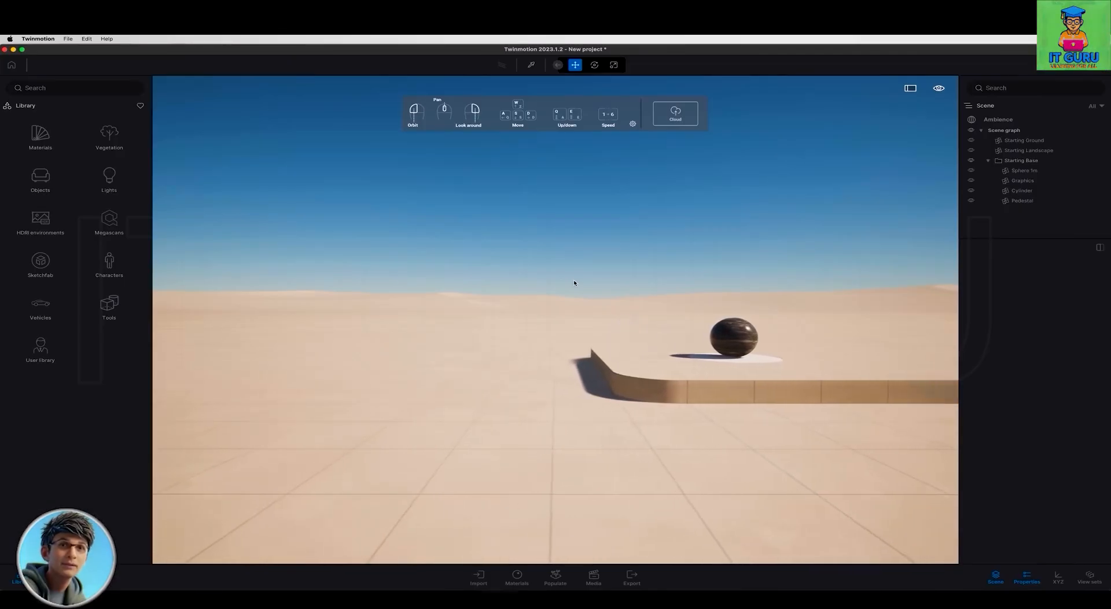
pyautogui.press('a')
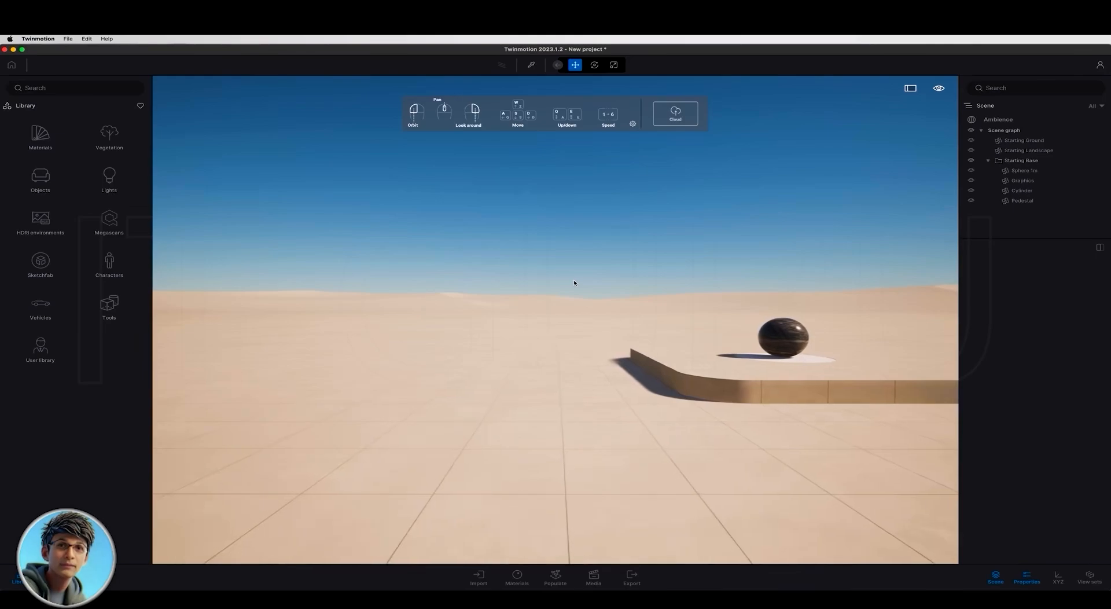
pyautogui.press('a')
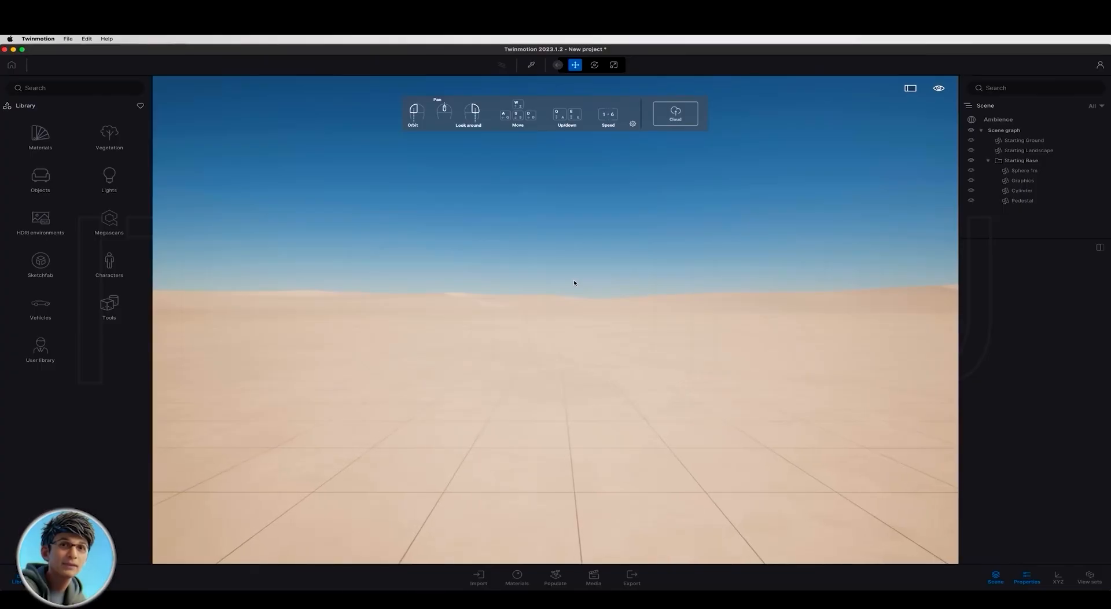
# Test fast camera movement across the desert landscape by travelling sideways, forward and backward around the pedestal.
pyautogui.press('d')
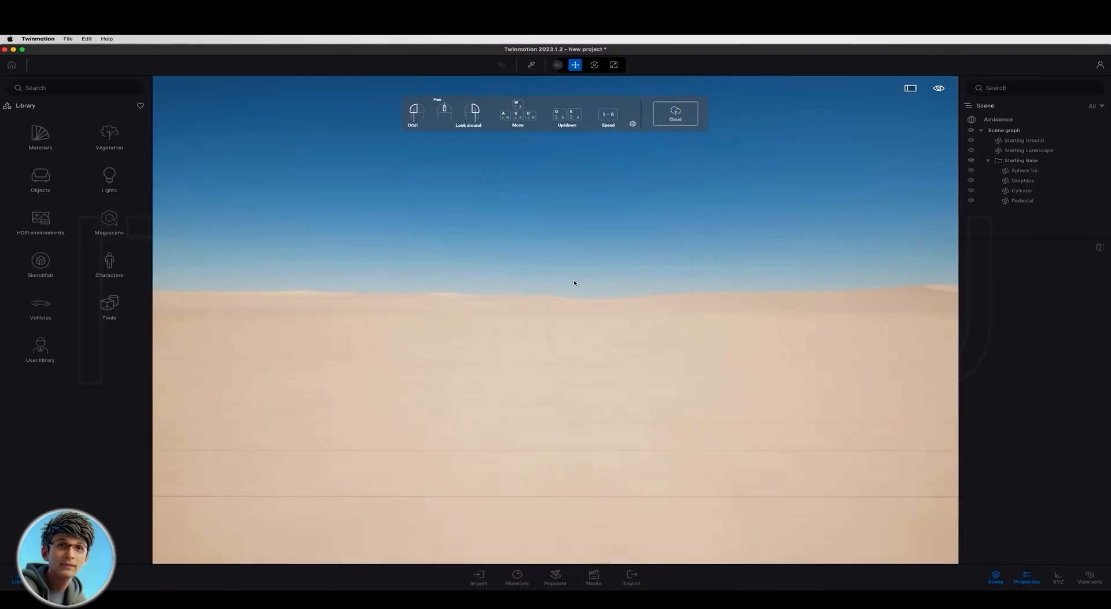
pyautogui.press('a')
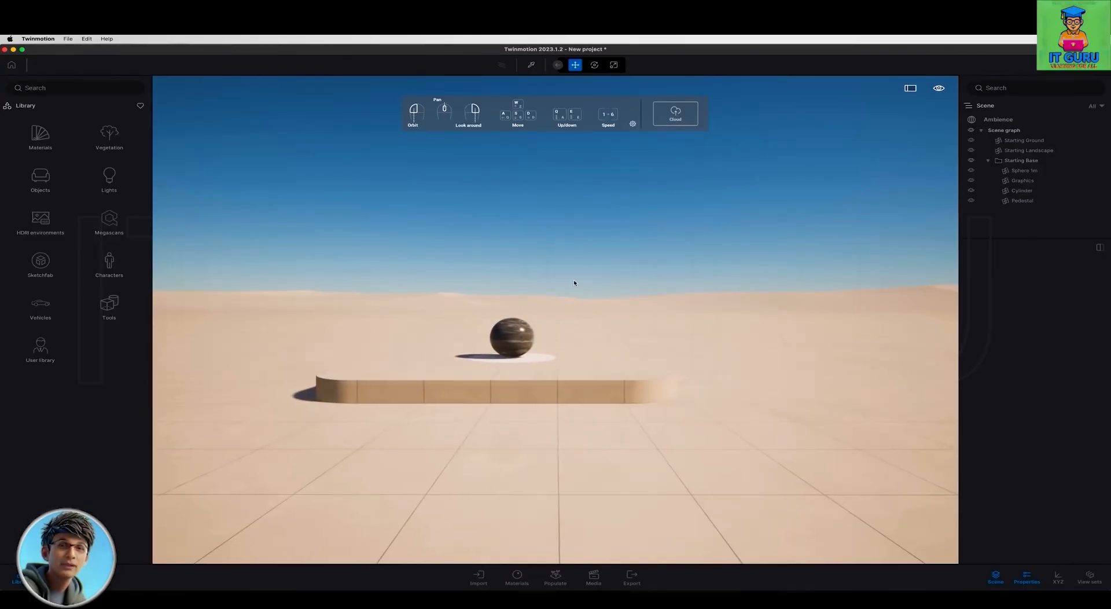
pyautogui.press('w')
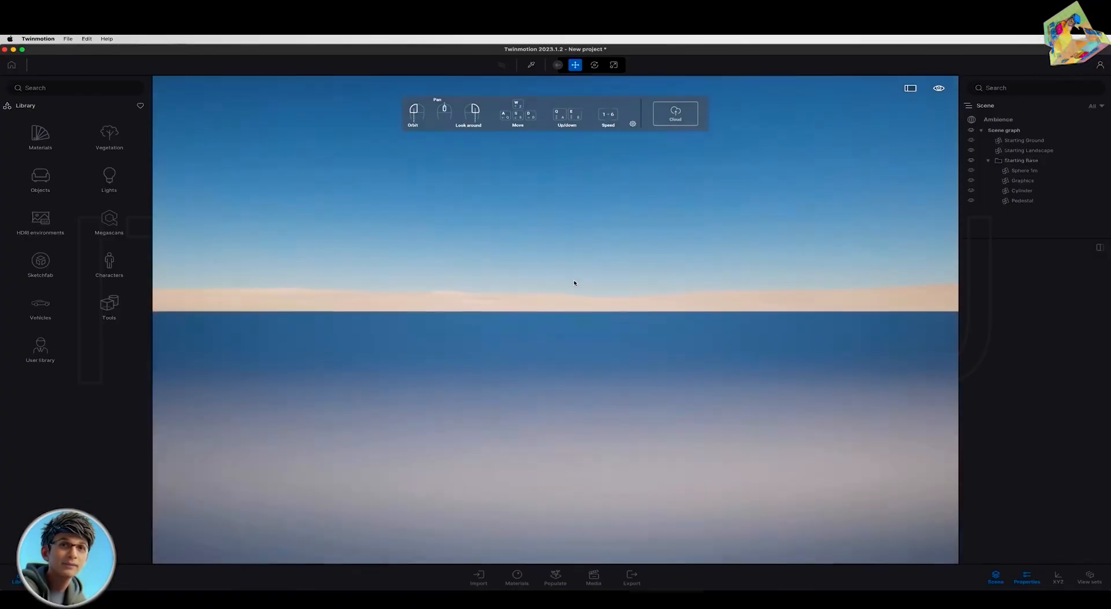
pyautogui.press('s')
pyautogui.press('a')
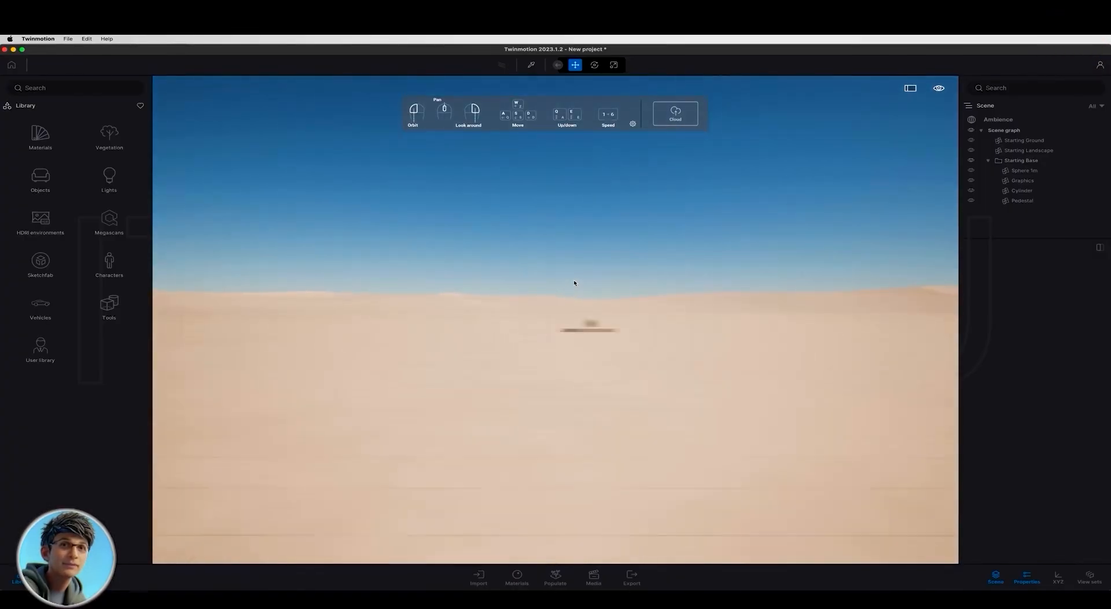
pyautogui.press('d')
pyautogui.press('a')
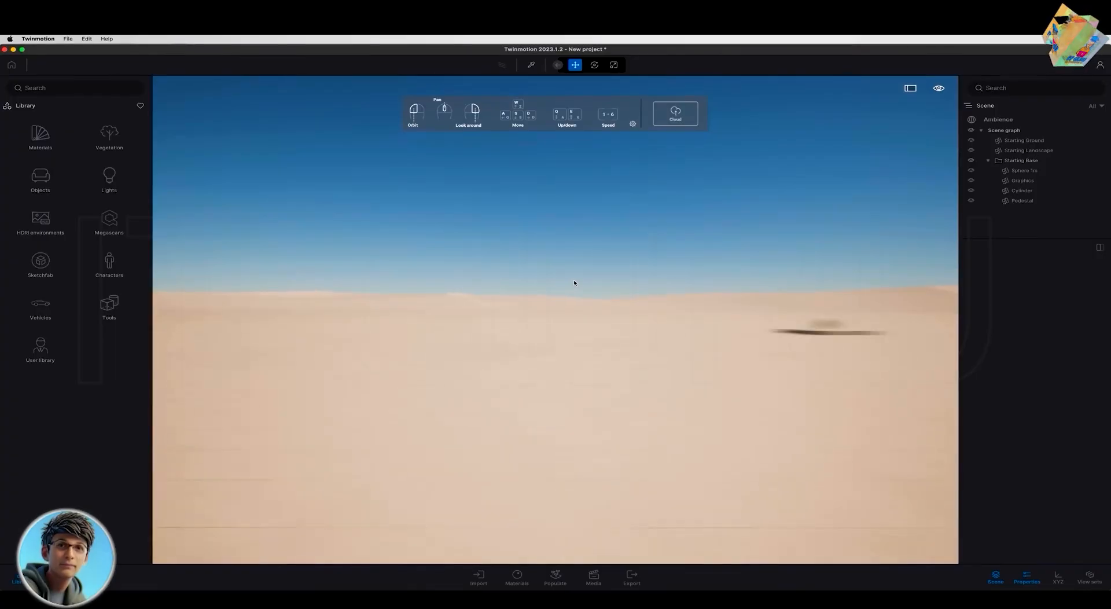
# Fly the camera at high speed far out over the desert and back, changing height and moving sideways around the pedestal.
pyautogui.press('s')
pyautogui.press('d')
pyautogui.press('e')
pyautogui.press('a')
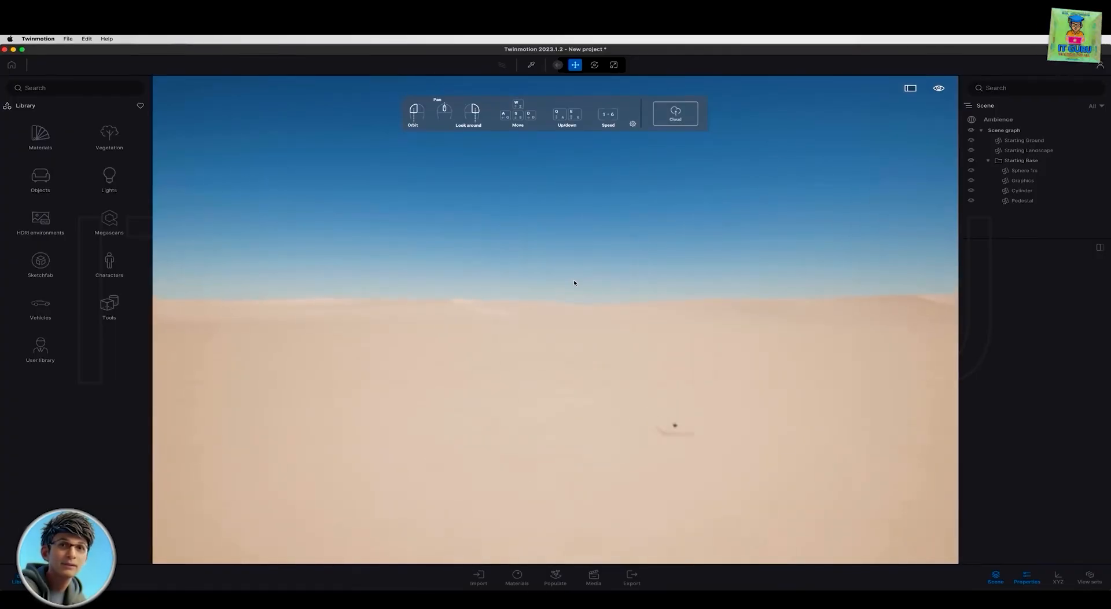
pyautogui.press('q')
pyautogui.press('a')
pyautogui.press('e')
pyautogui.press('w')
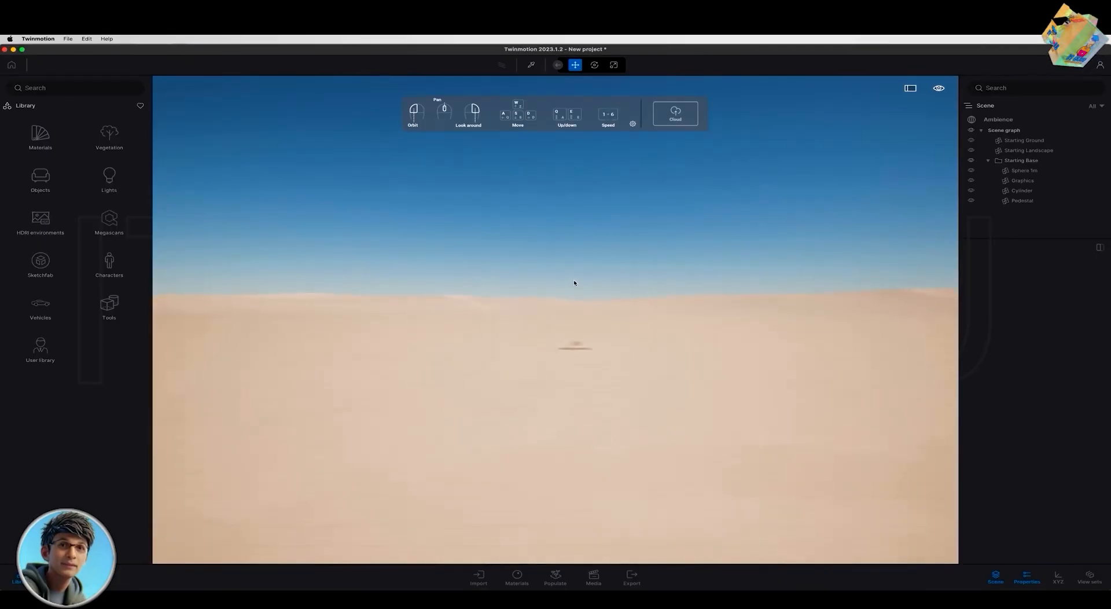
pyautogui.press('w')
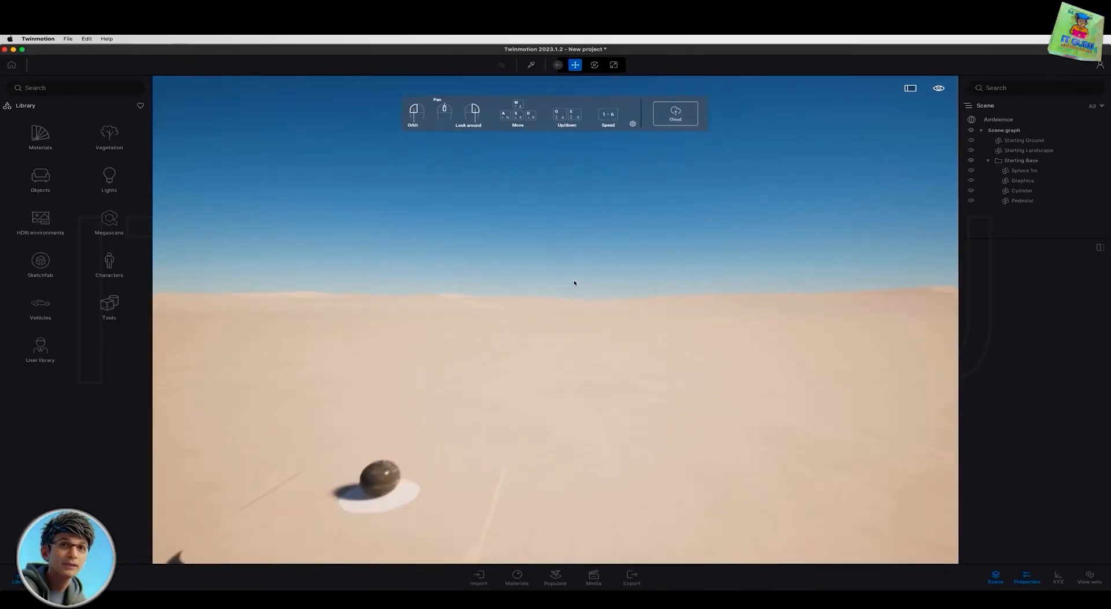
# Bring the camera back from below ground level to a centred view of the sphere and pedestal by moving in all directions.
pyautogui.press('s')
pyautogui.press('q')
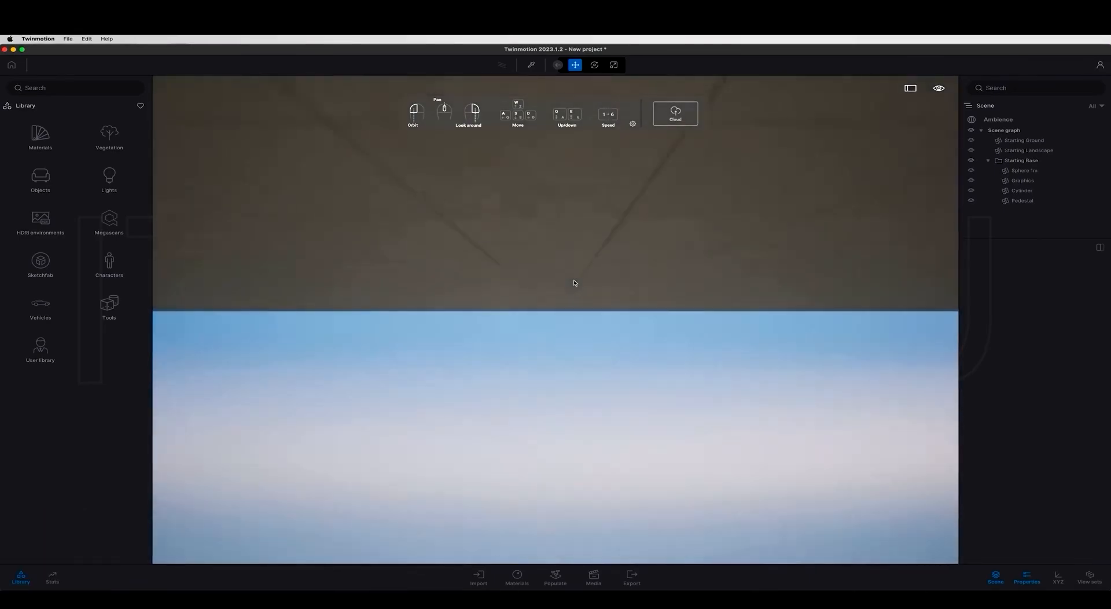
pyautogui.press('e')
pyautogui.press('a')
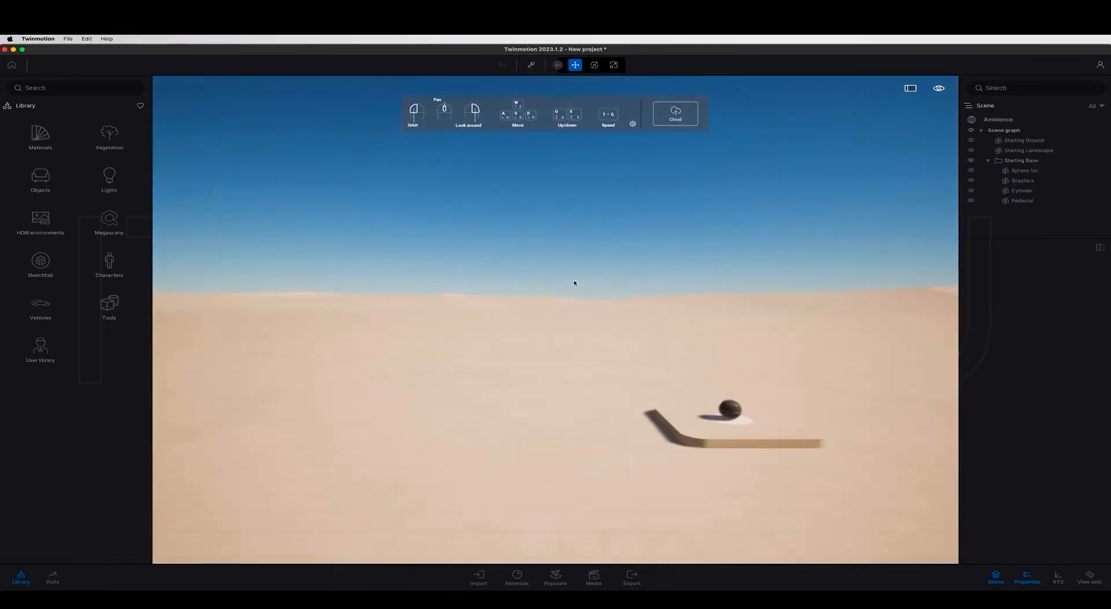
pyautogui.press('d')
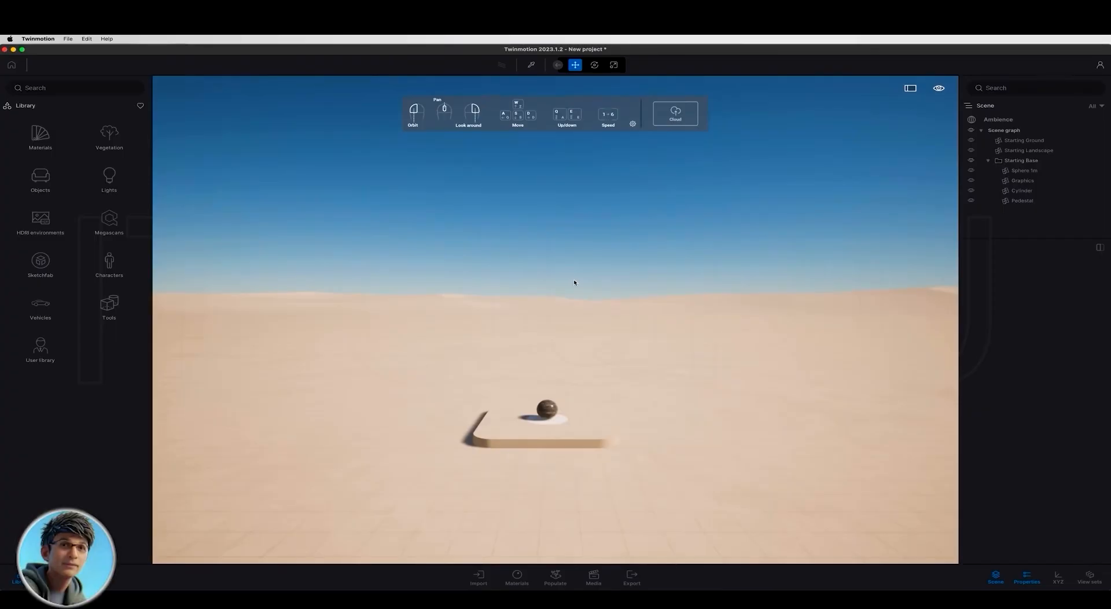
pyautogui.press('w')
pyautogui.press('w')
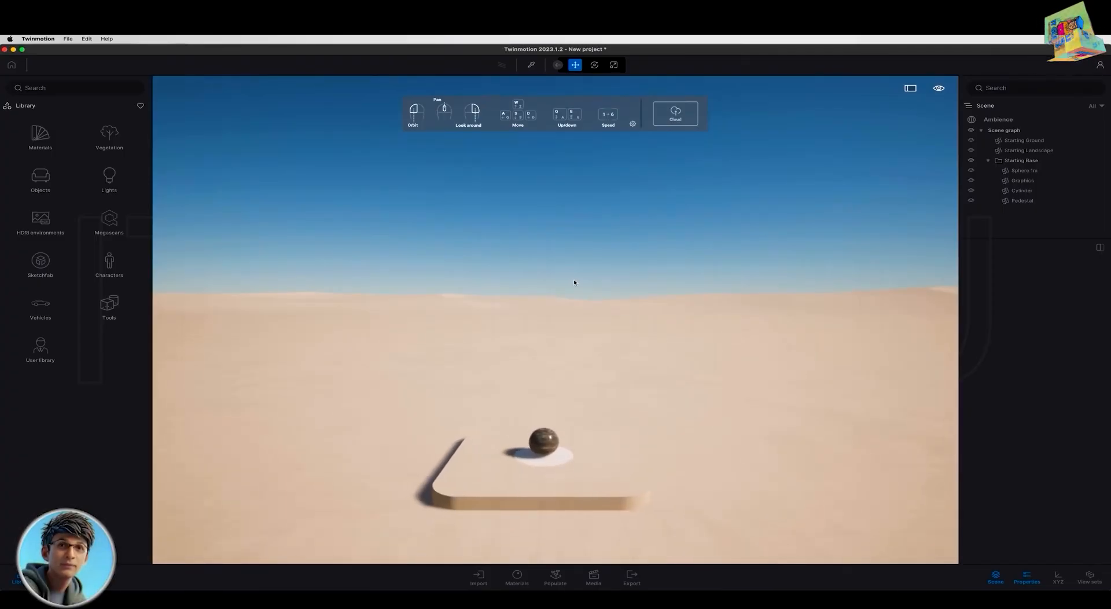
pyautogui.press('s')
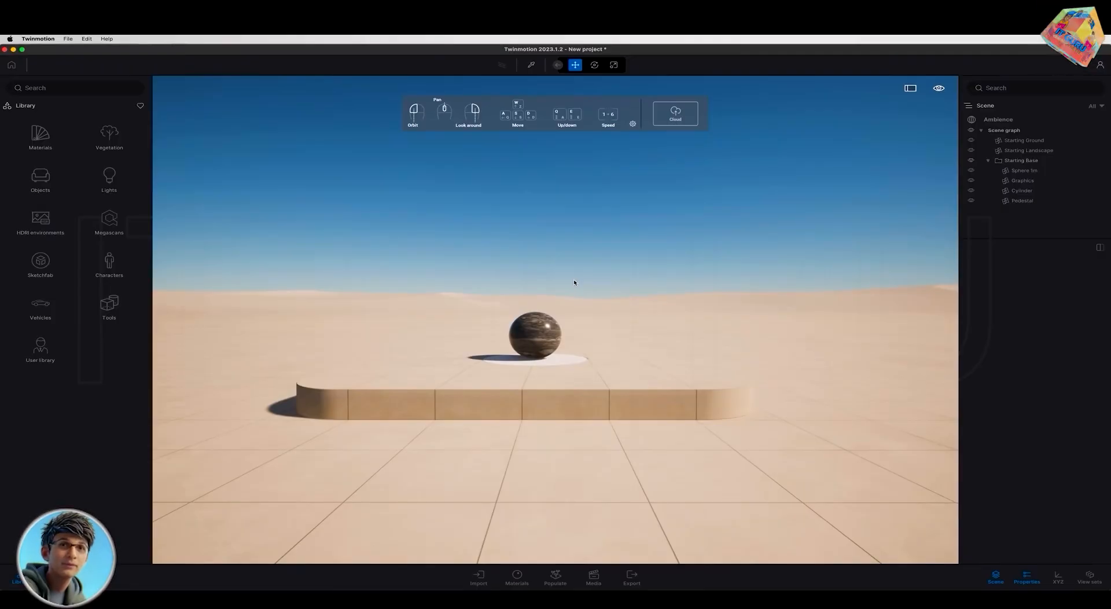
# Approach the sphere for a close-up and orbit the view slightly around it.
pyautogui.press('a')
pyautogui.press('w')
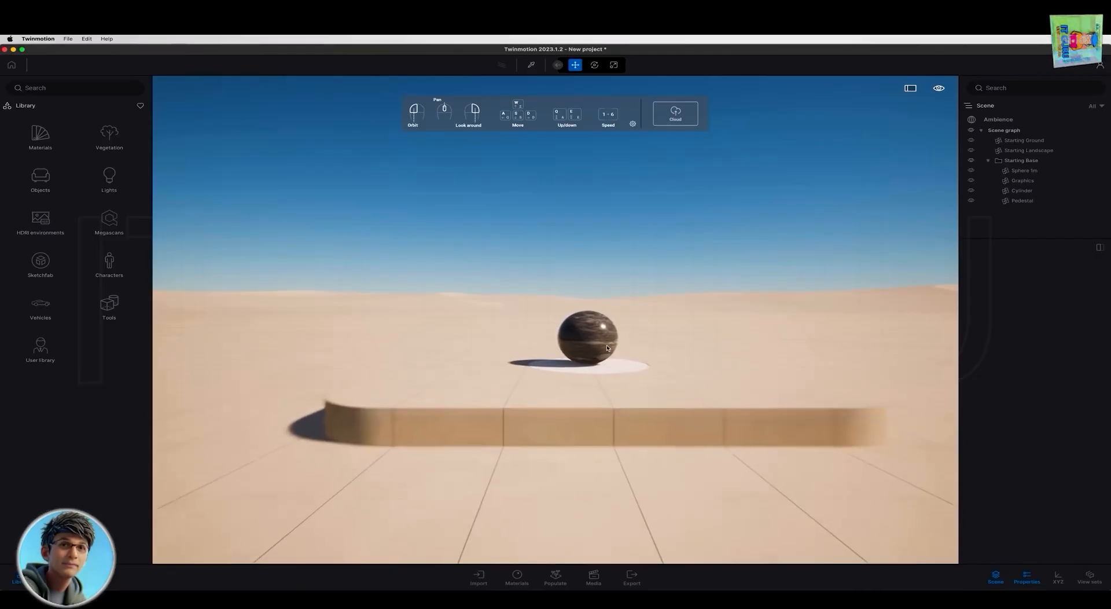
pyautogui.press('w')
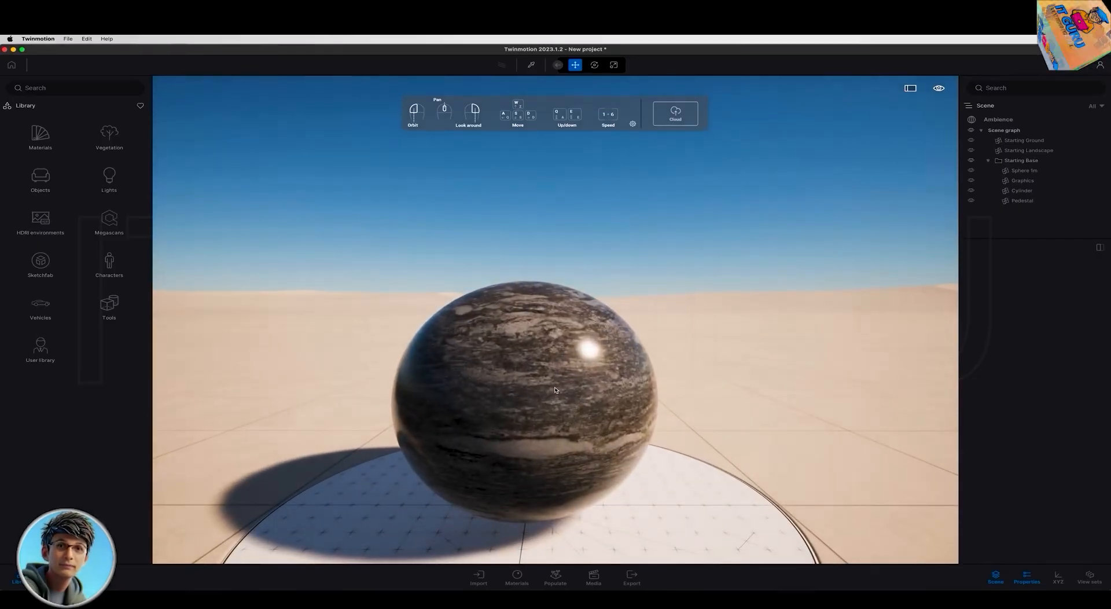
pyautogui.moveTo(553, 385); pyautogui.dragTo(590, 356)
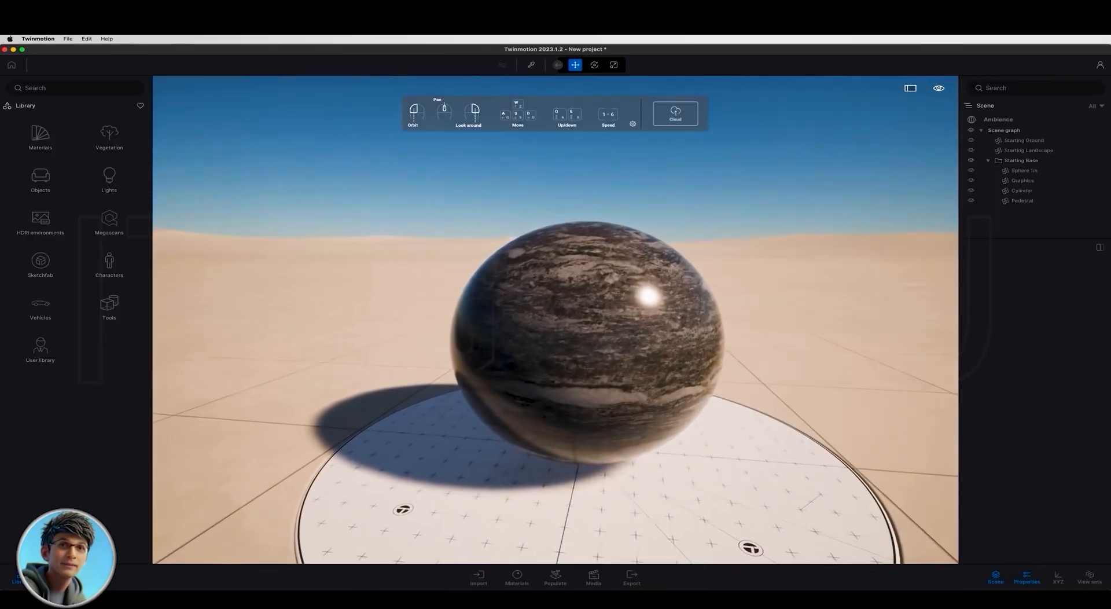
pyautogui.press('w')
# Look around the sphere at close range while moving the camera forward and sideways.
pyautogui.moveTo(556, 319); pyautogui.dragTo(493, 356, button='right')
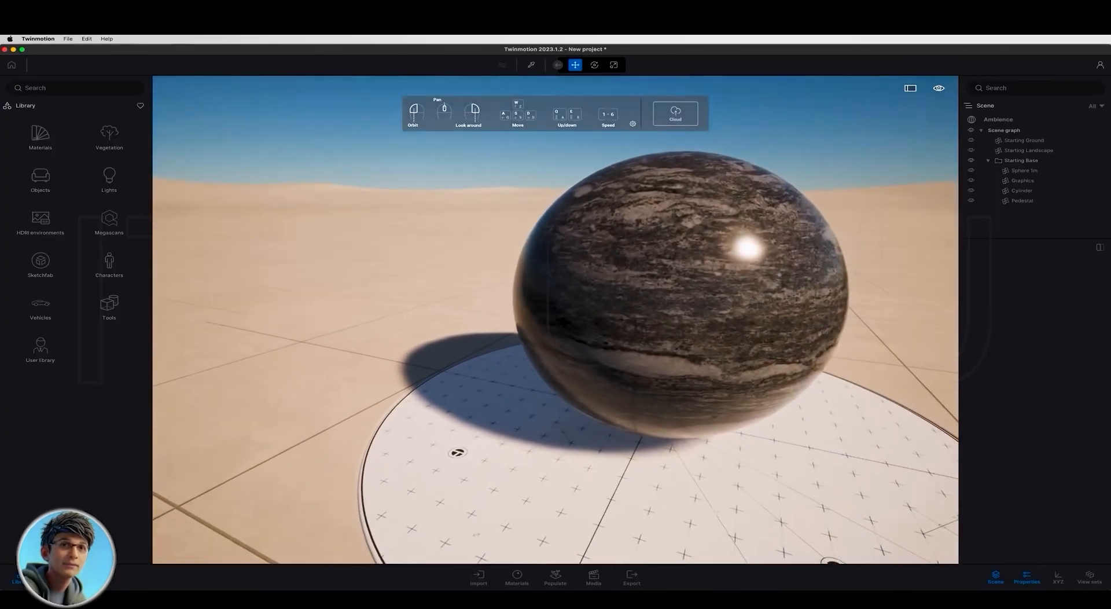
pyautogui.press('w')
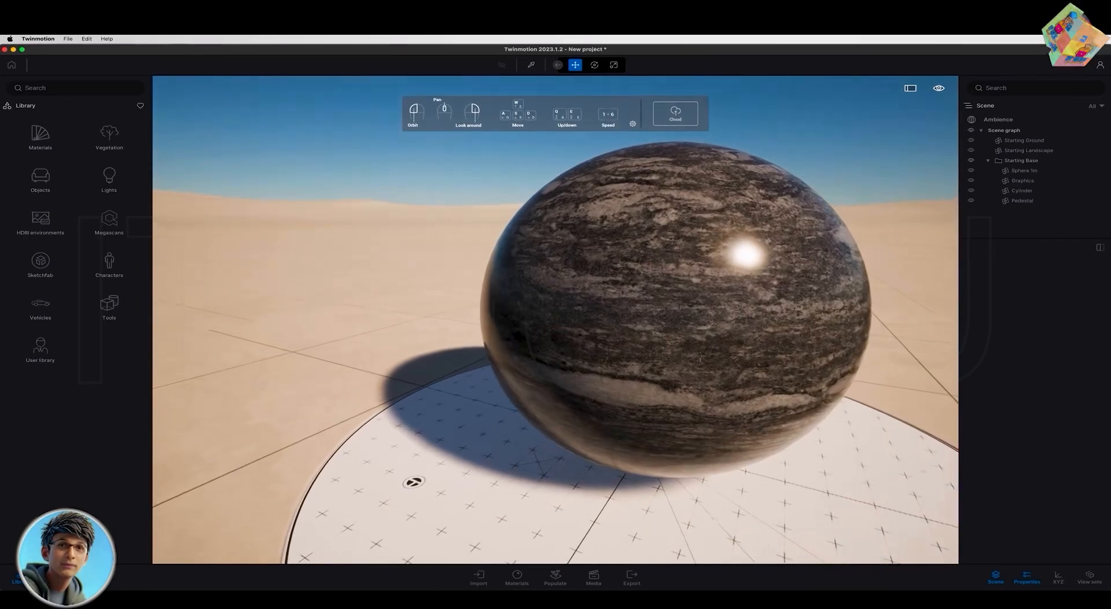
pyautogui.press('d')
pyautogui.moveTo(493, 356); pyautogui.dragTo(475, 348, button='right')
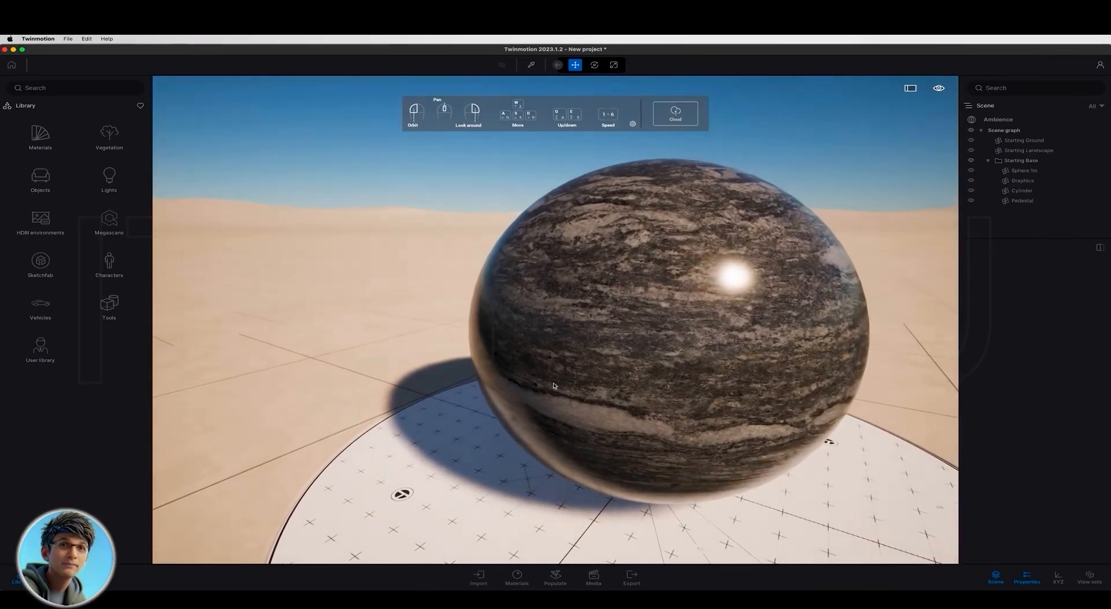
pyautogui.moveTo(554, 385); pyautogui.dragTo(658, 361, button='right')
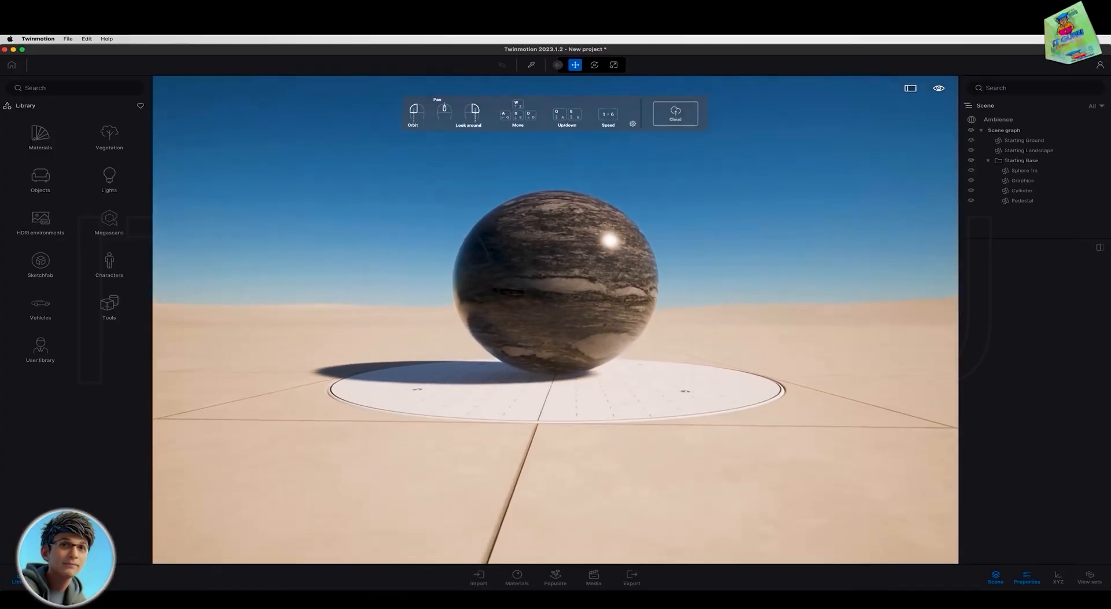
# Orbit to a low view of the sphere, zoom out slightly, and back away until the whole pedestal shows.
pyautogui.moveTo(565, 437); pyautogui.dragTo(590, 423)
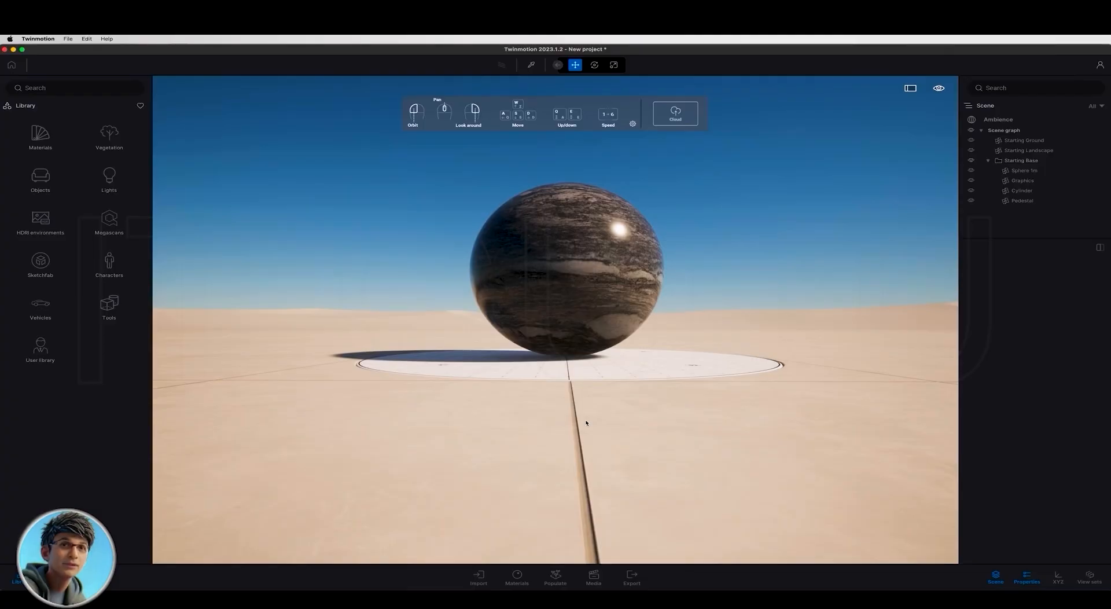
pyautogui.scroll(-3, 586, 423)
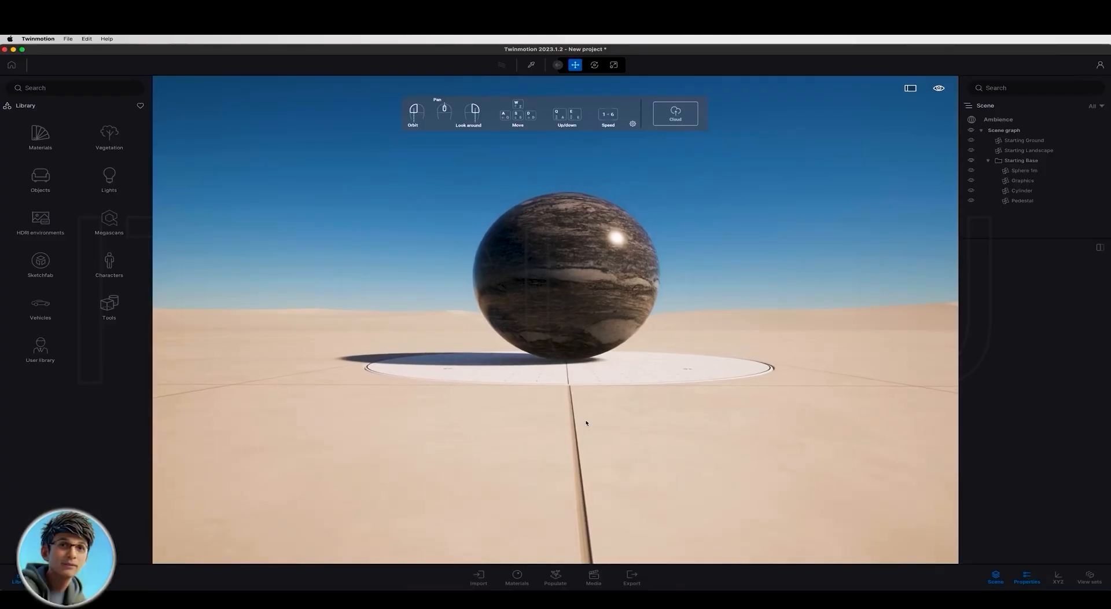
pyautogui.press('e')
pyautogui.press('s')
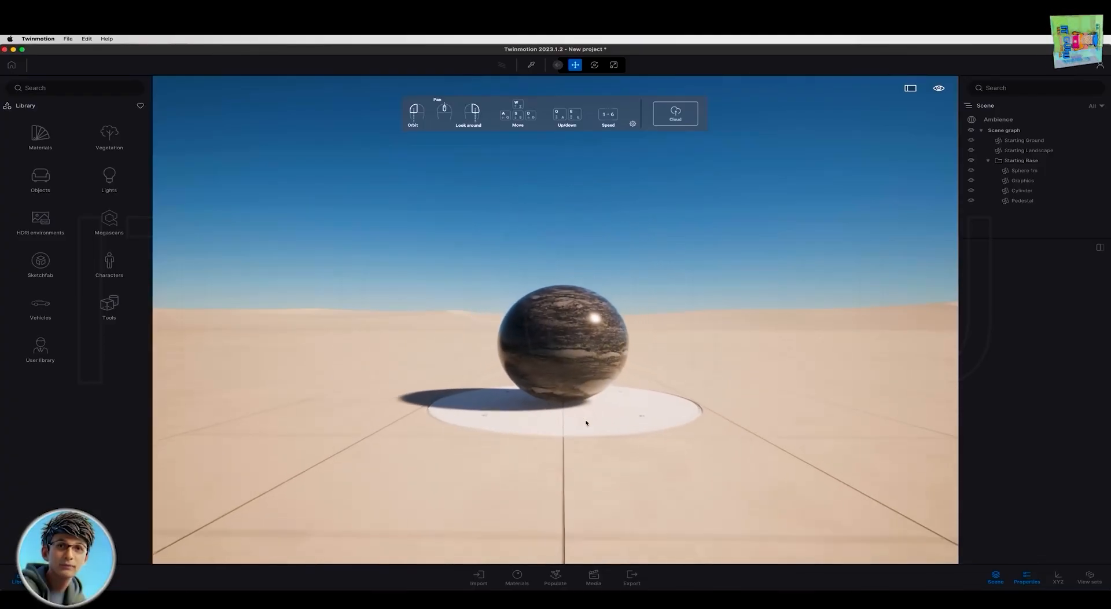
pyautogui.press('s')
pyautogui.press('q')
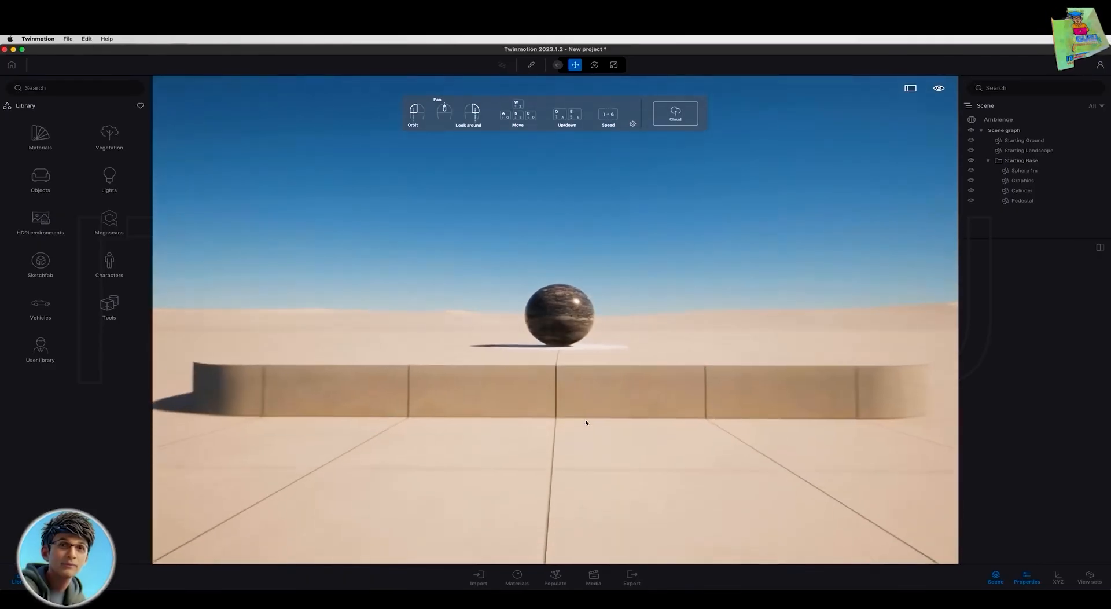
# Back the camera farther away from the pedestal while raising and lowering its height.
pyautogui.press('s')
pyautogui.press('e')
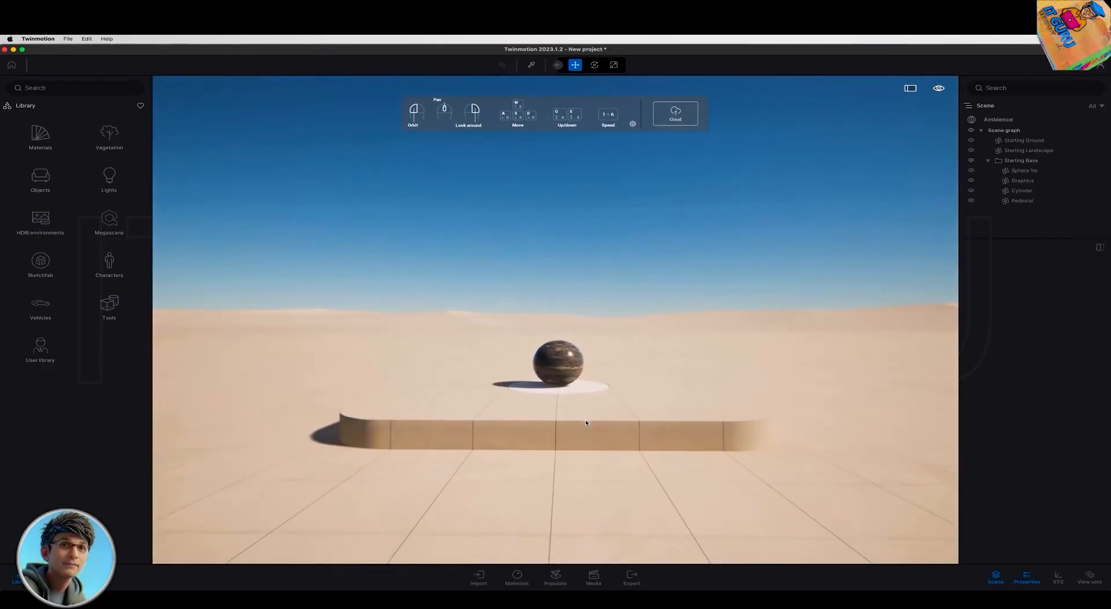
pyautogui.press('s')
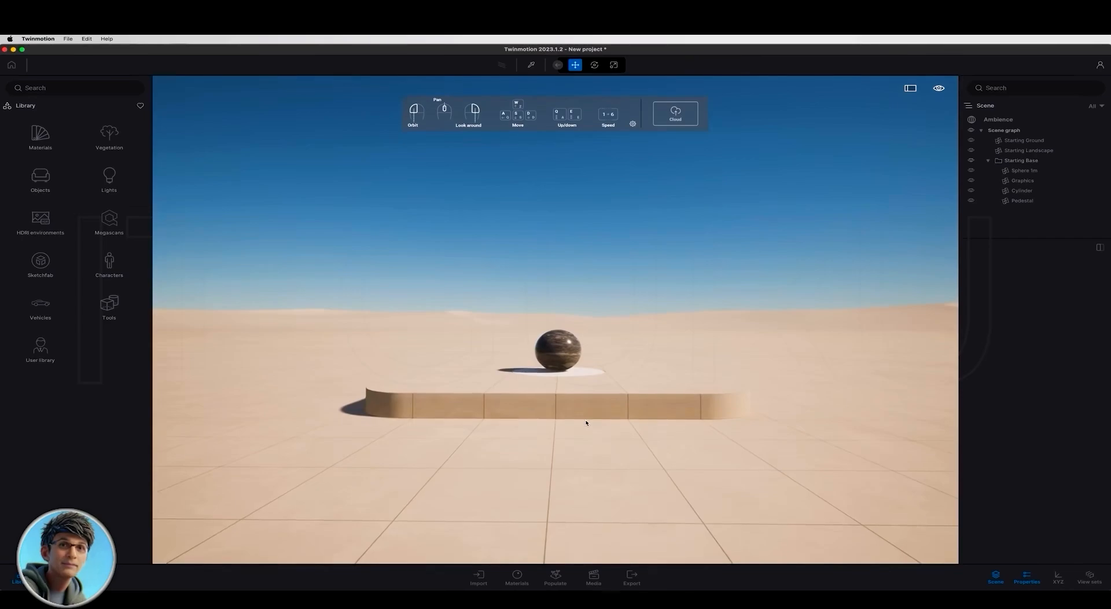
pyautogui.press('e')
pyautogui.press('s')
pyautogui.press('q')
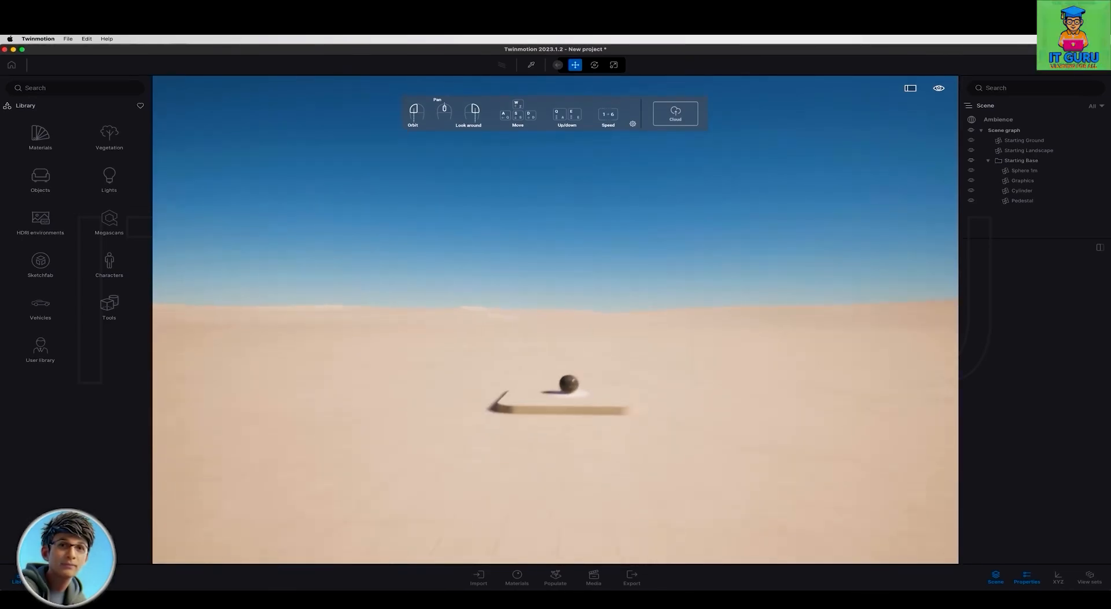
# Fly in close above the sphere and back out, combining movement with looking around, to frame the pedestal from a raised view.
pyautogui.press('w')
pyautogui.press('e')
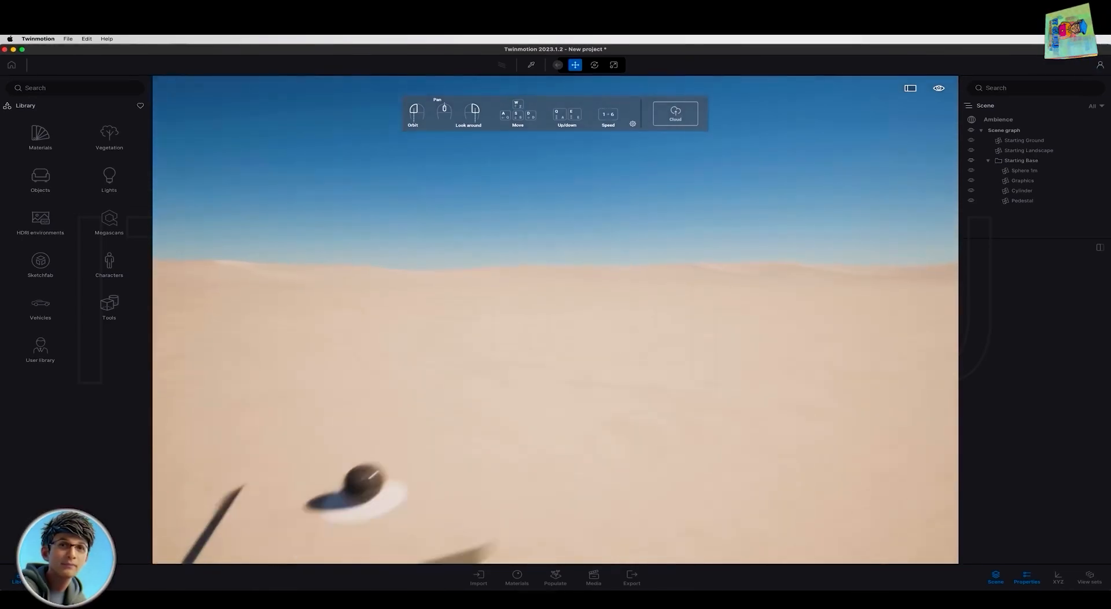
pyautogui.press('s')
pyautogui.press('q')
pyautogui.press('a')
pyautogui.press('e')
pyautogui.press('d')
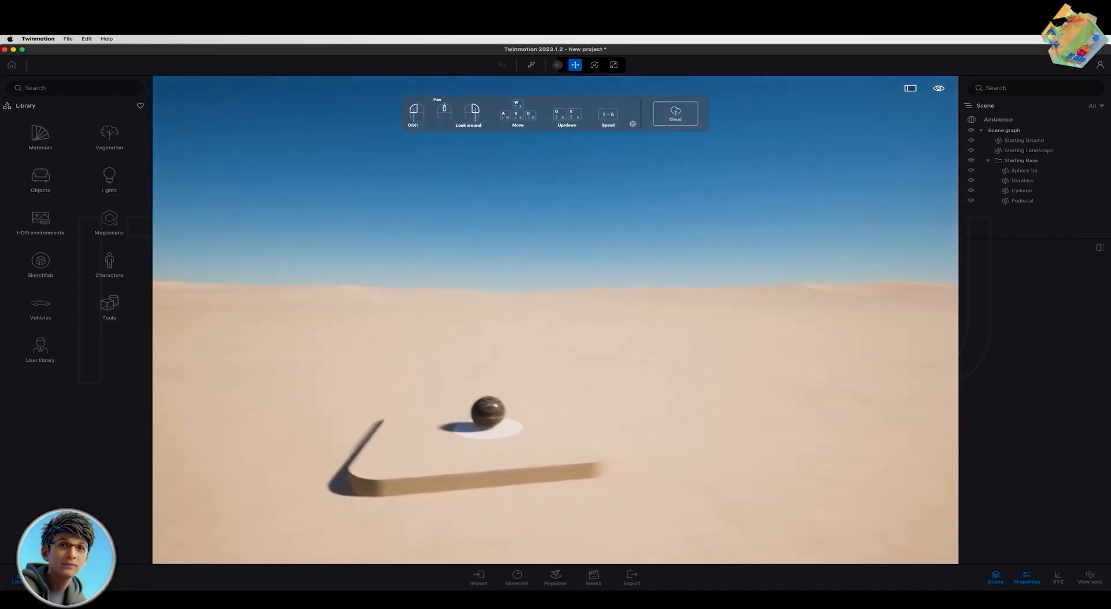
pyautogui.press('q')
pyautogui.moveTo(690, 407); pyautogui.dragTo(613, 403, button='right')
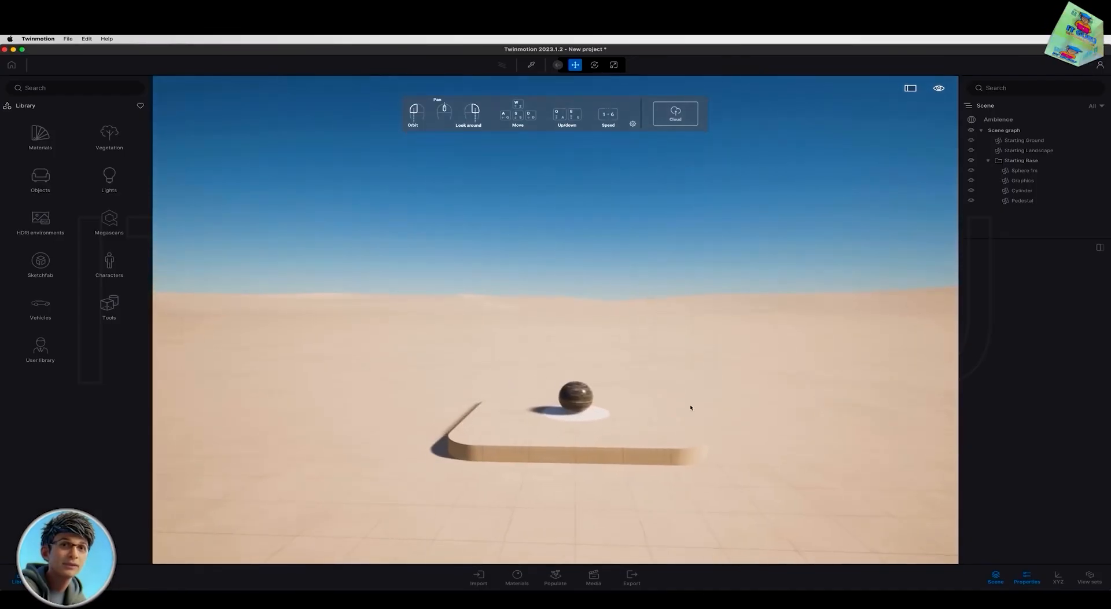
pyautogui.press('q')
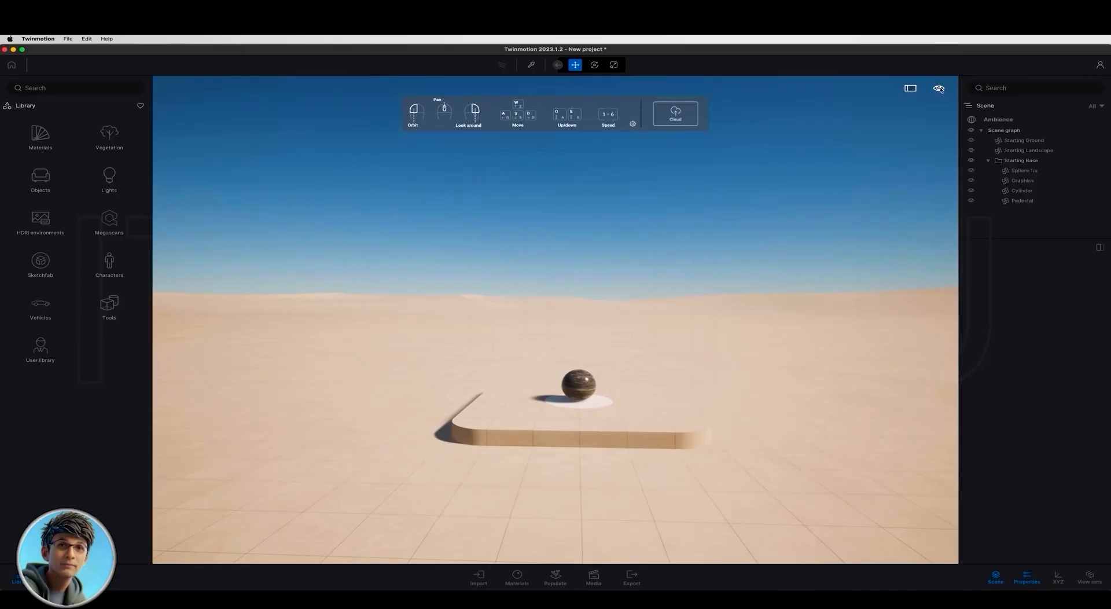
# Switch the viewport navigation to Pedestrian mode.
pyautogui.moveTo(940, 89)
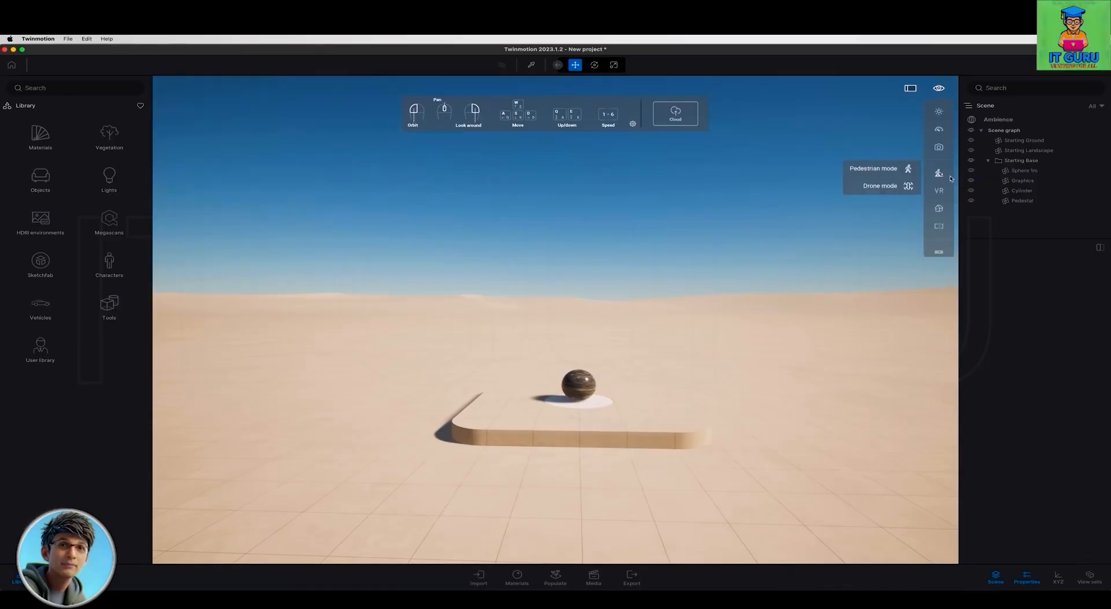
pyautogui.moveTo(938, 173)
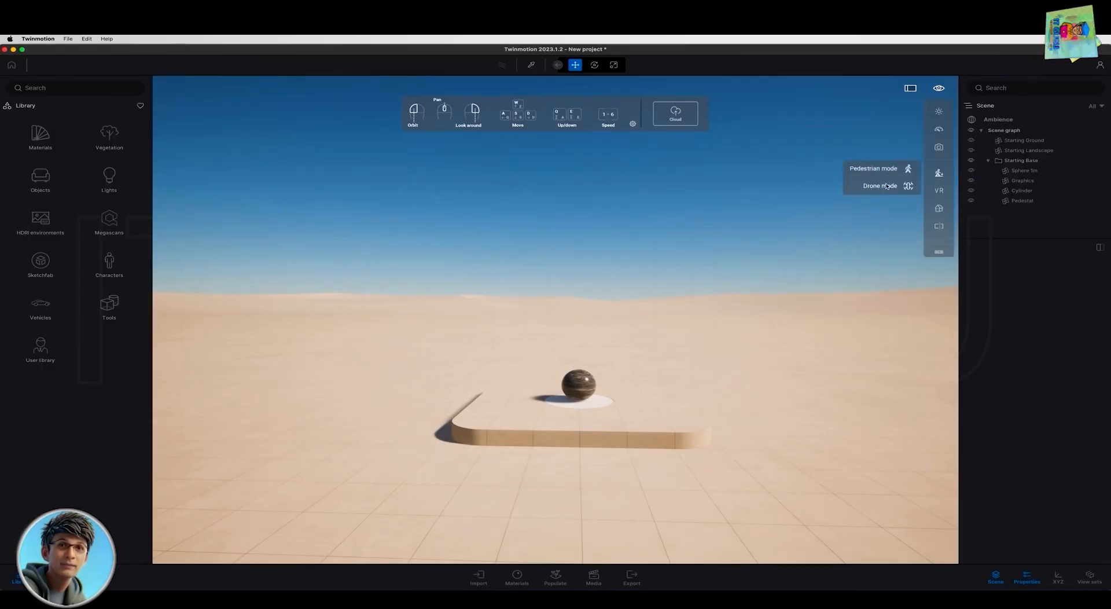
pyautogui.click(866, 171)
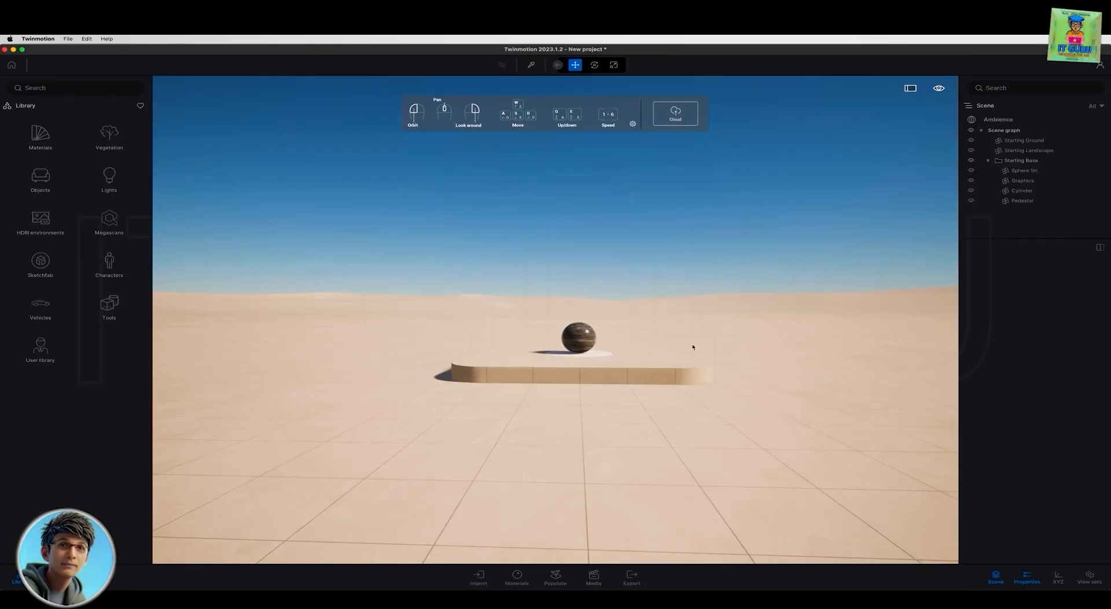
pyautogui.moveTo(693, 347)
pyautogui.mouseDown()
pyautogui.moveTo(509, 351)
pyautogui.moveTo(683, 351)
pyautogui.mouseUp()
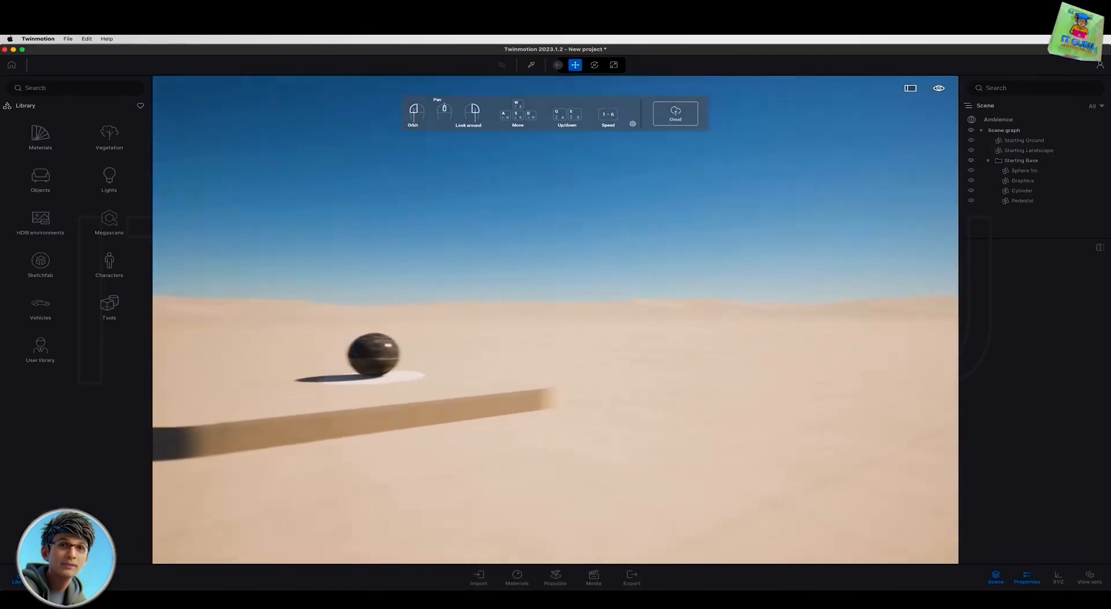
# Turn the view and walk sideways past the pedestal in Pedestrian mode, approaching the sphere and backing away from it.
pyautogui.moveTo(683, 351); pyautogui.dragTo(520, 359, button='right')
pyautogui.press('d')
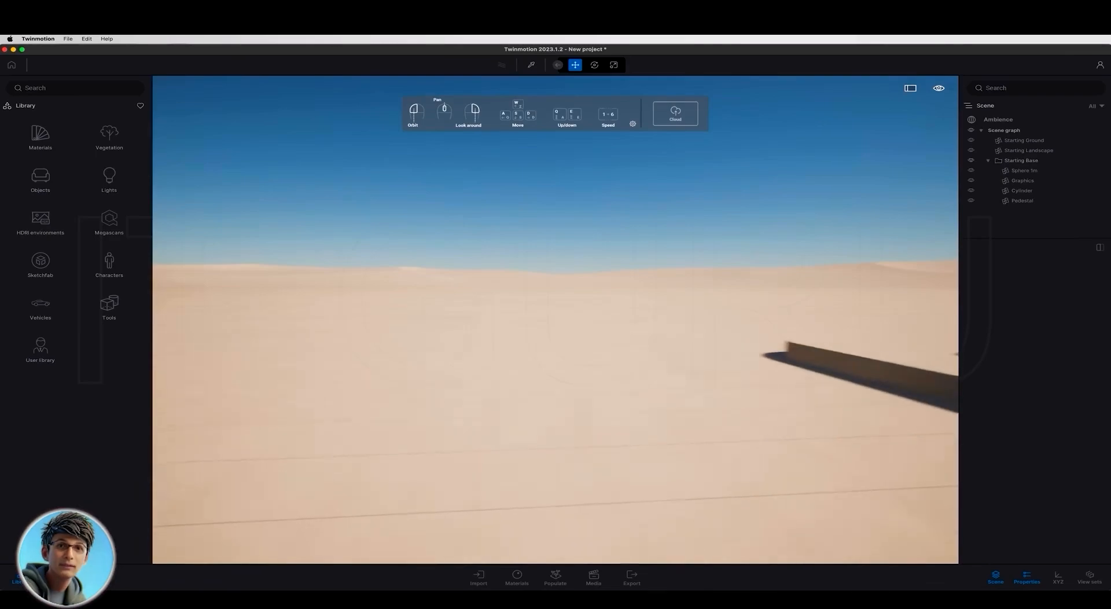
pyautogui.press('d')
pyautogui.press('w')
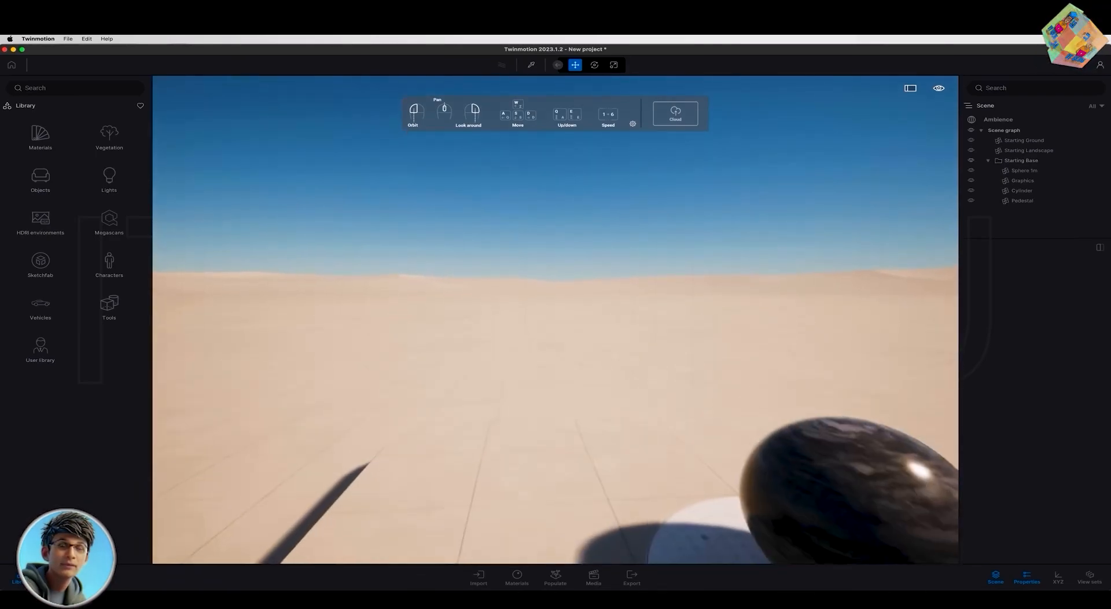
pyautogui.press('s')
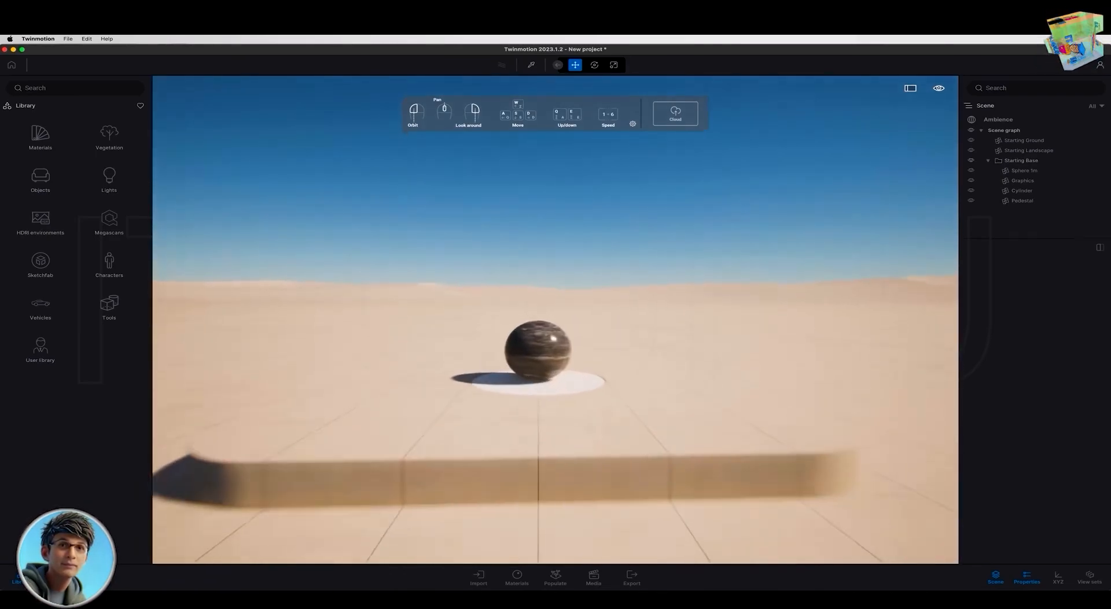
# Walk up to the sphere and back repeatedly, ending far enough away to see the whole pedestal.
pyautogui.press('w')
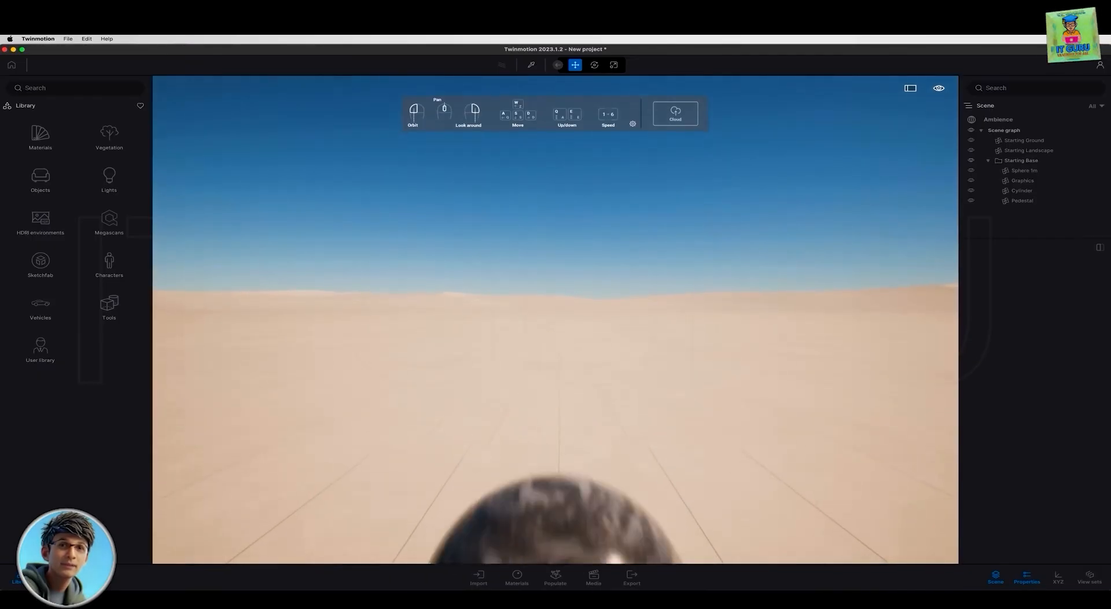
pyautogui.press('w')
pyautogui.press('s')
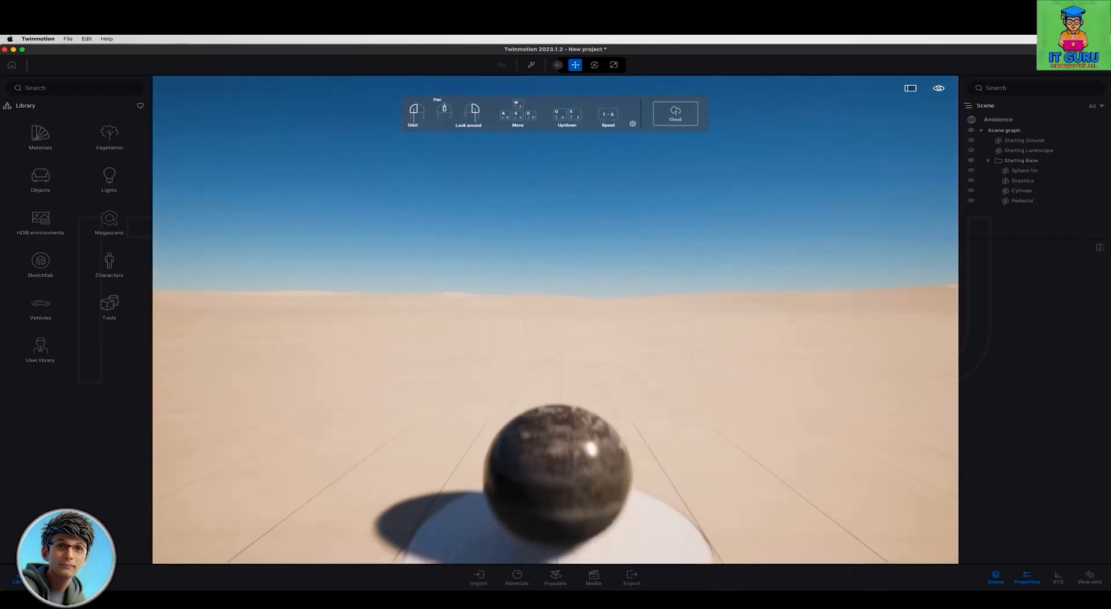
pyautogui.press('w')
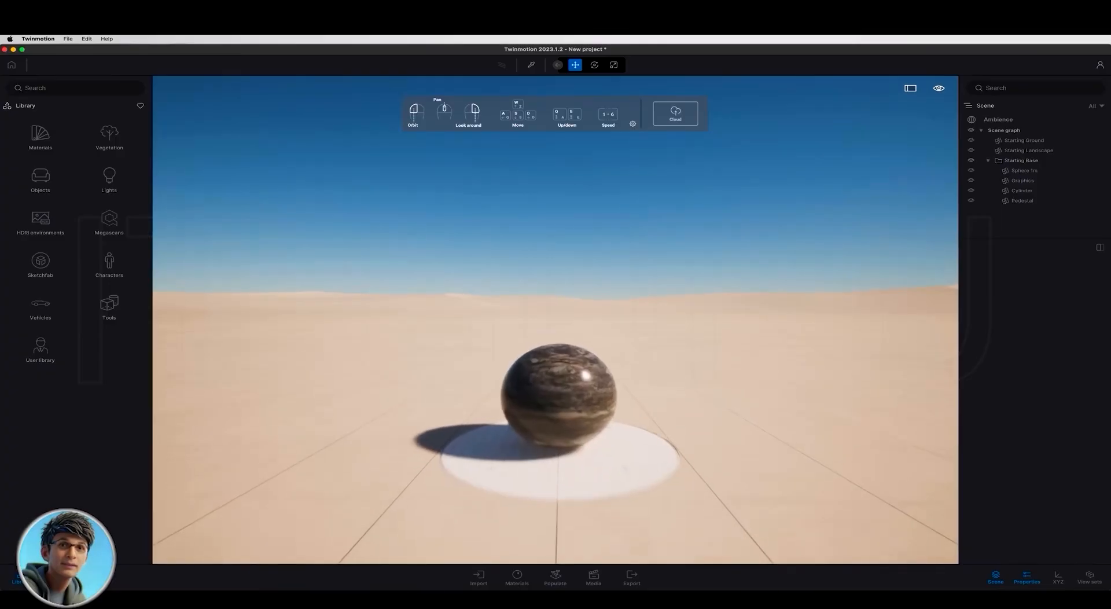
pyautogui.press('s')
pyautogui.press('s')
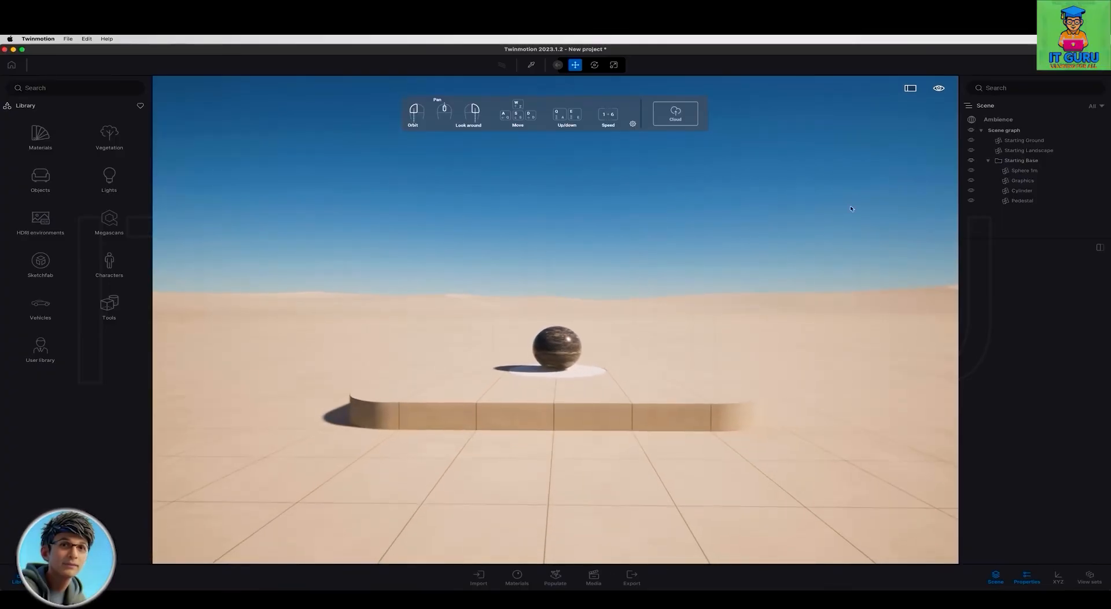
# Orbit, pan and zoom in and out around the pedestal to frame it from the front at a low angle.
pyautogui.click(939, 89)
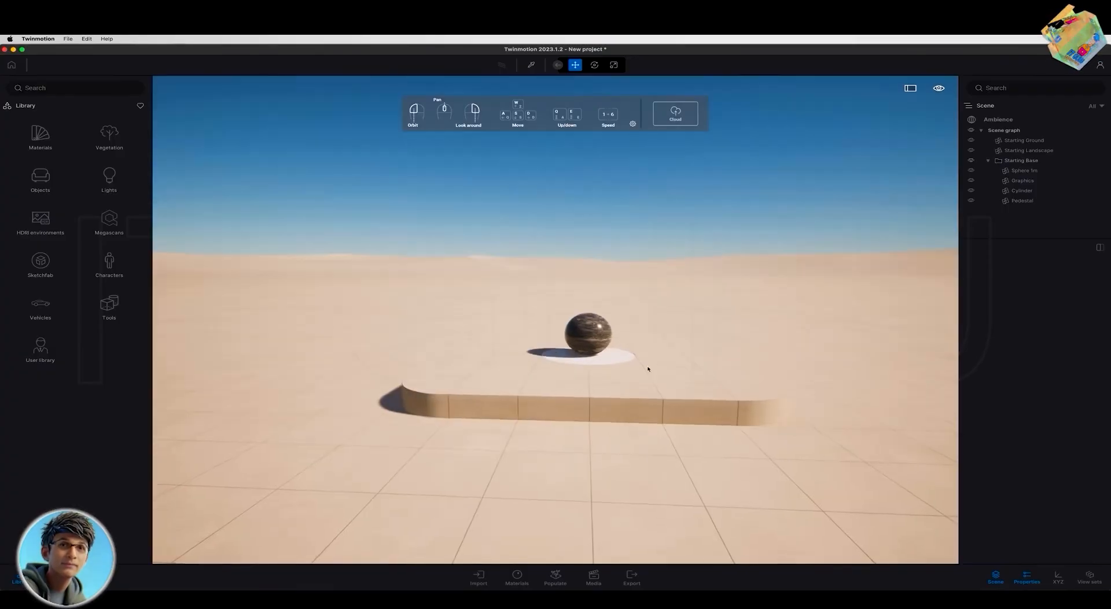
pyautogui.moveTo(650, 368); pyautogui.dragTo(648, 337)
pyautogui.moveTo(650, 368); pyautogui.dragTo(648, 401, button='middle')
pyautogui.scroll(-1, 648, 369)
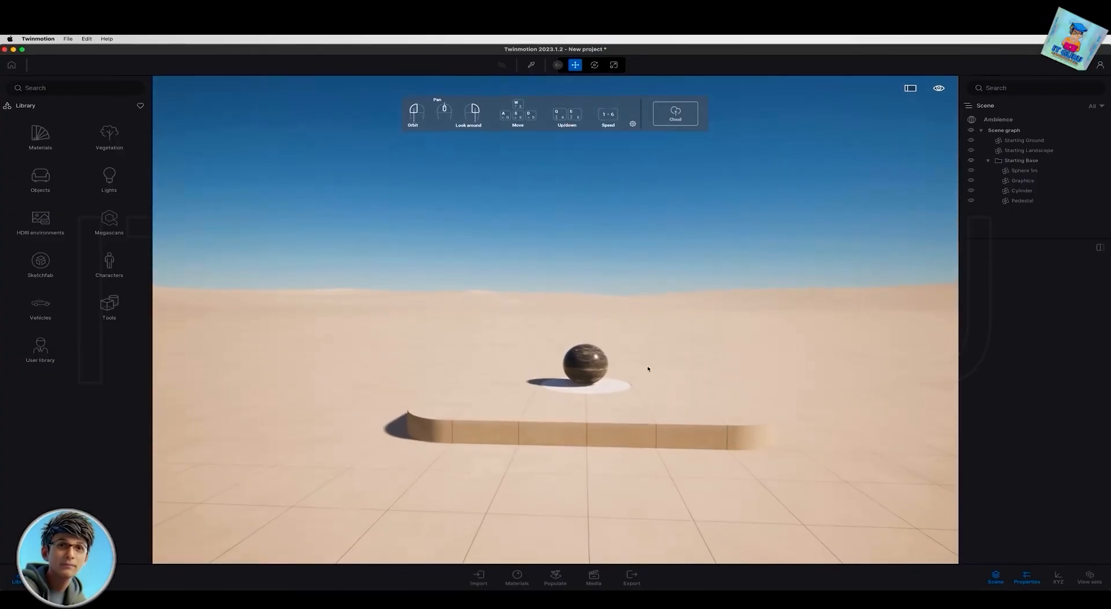
pyautogui.scroll(-2, 636, 382)
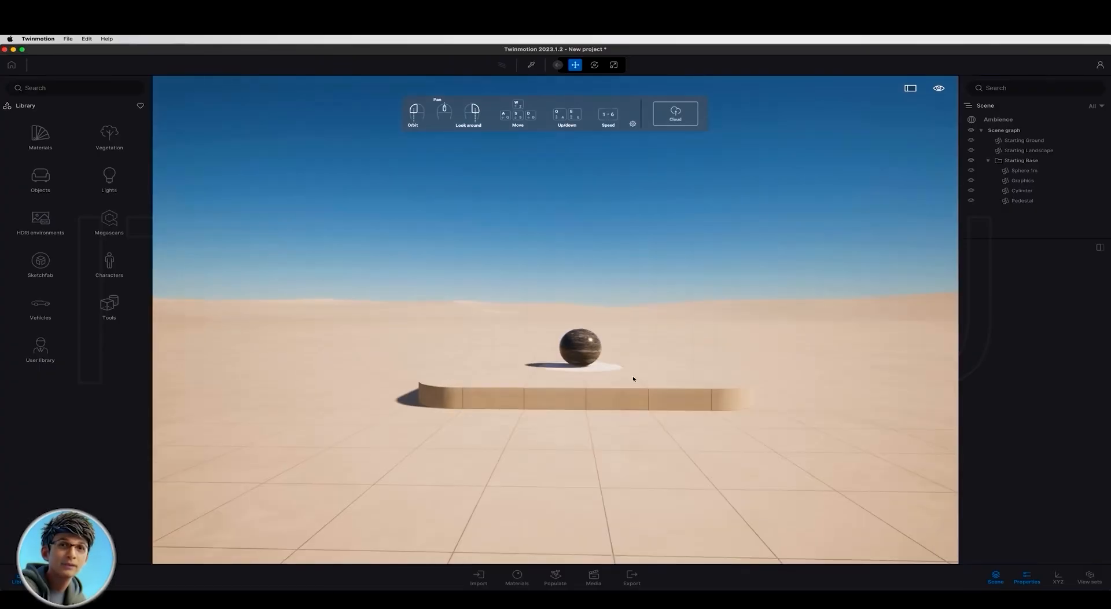
pyautogui.scroll(3, 633, 379)
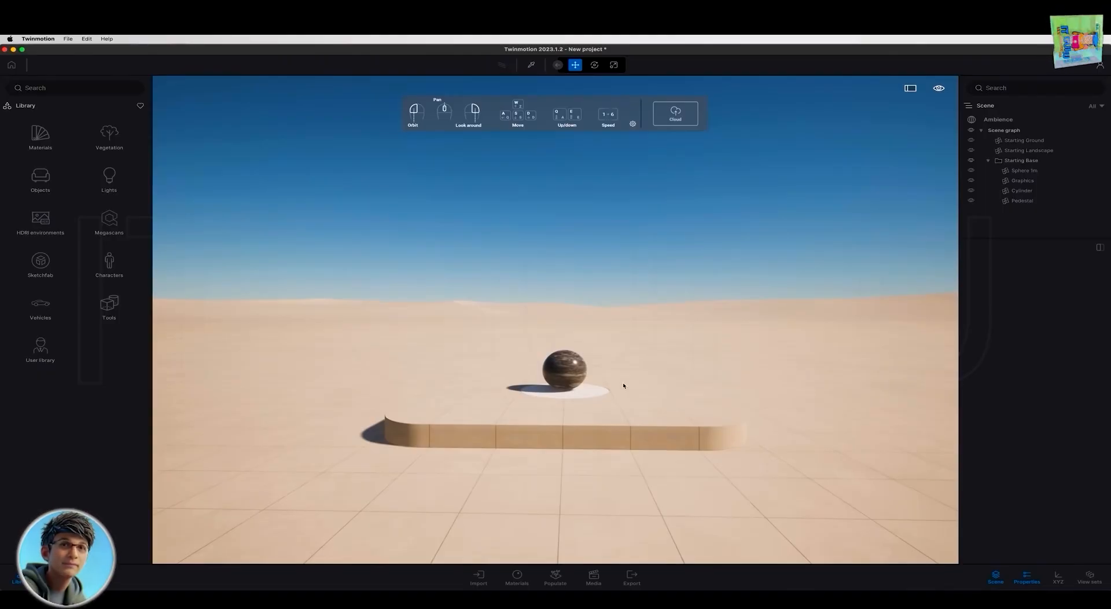
pyautogui.scroll(-2, 604, 413)
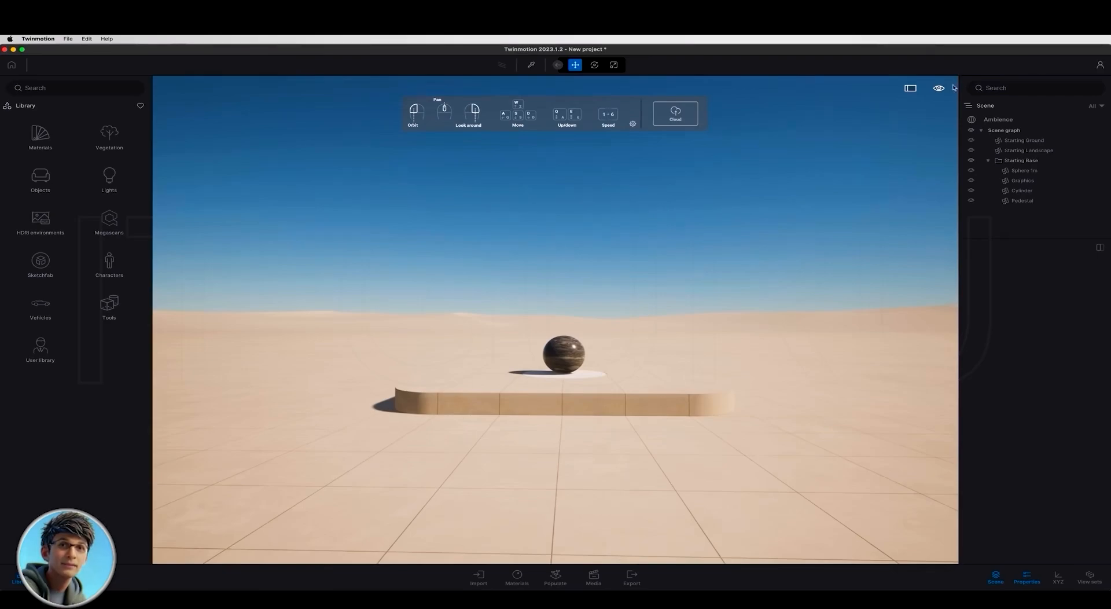
# Bring up the list of navigation presets and hide the navigation panel from the viewport.
pyautogui.click(633, 124)
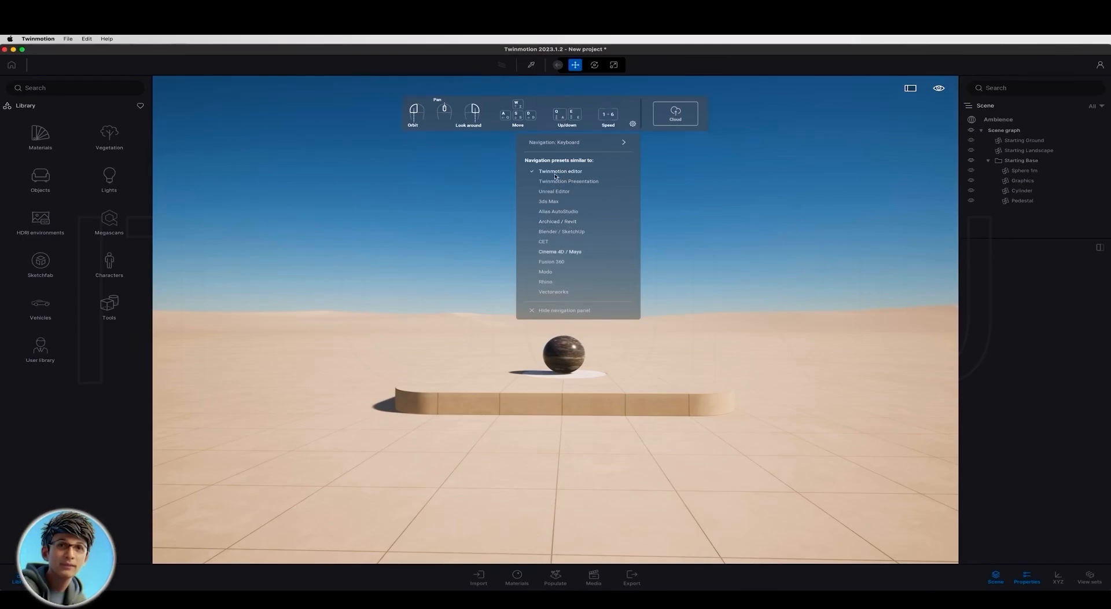
pyautogui.scroll(-2, 555, 177)
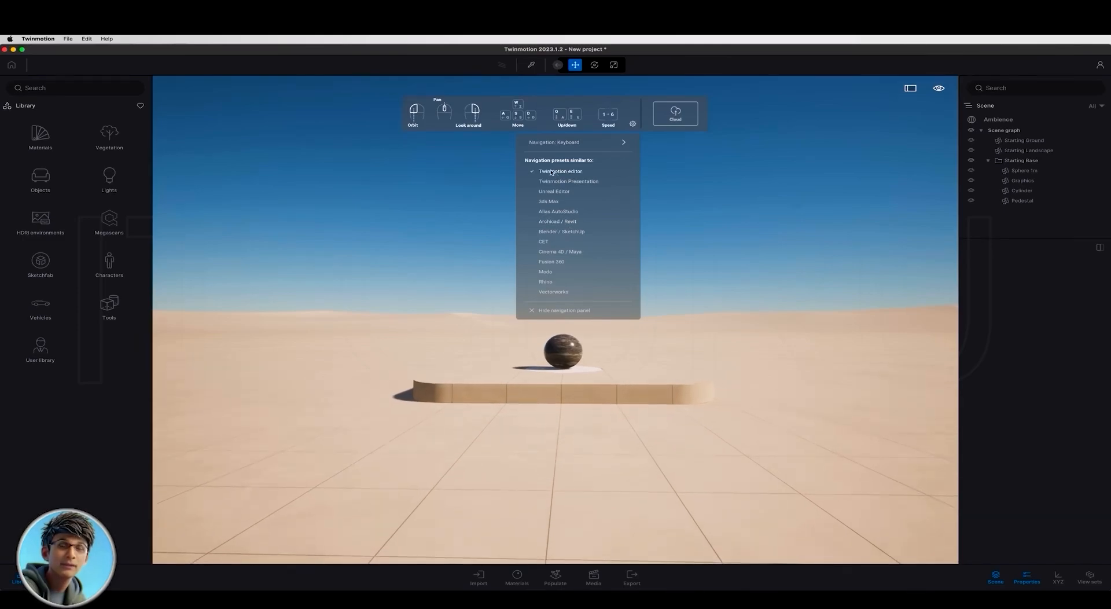
pyautogui.click(574, 310)
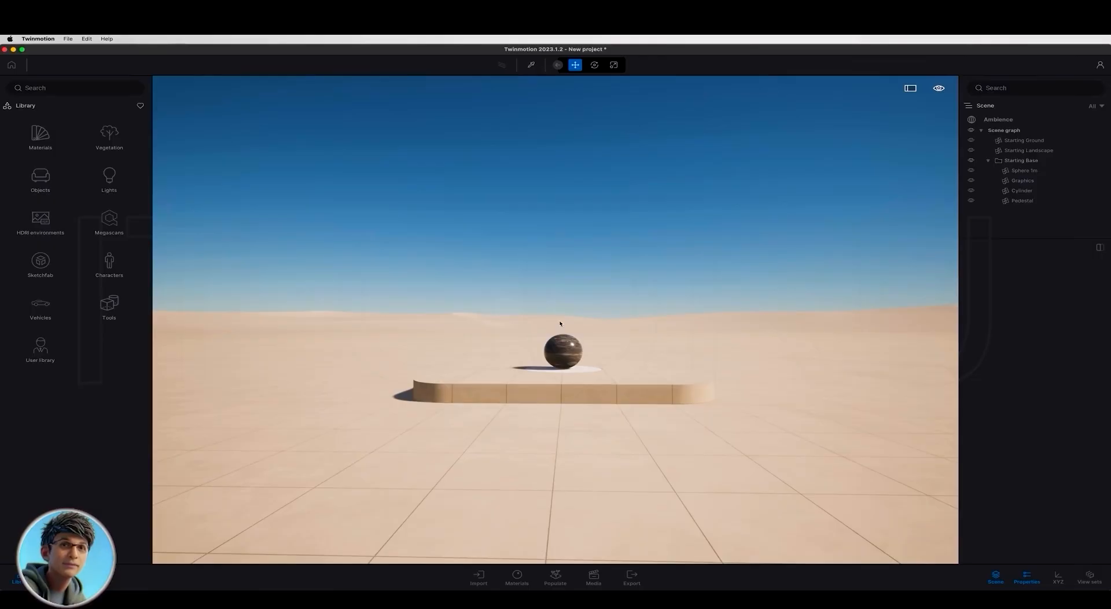
# Open the Glass category of the library's Materials and look through the glass materials it offers.
pyautogui.scroll(5, 559, 324)
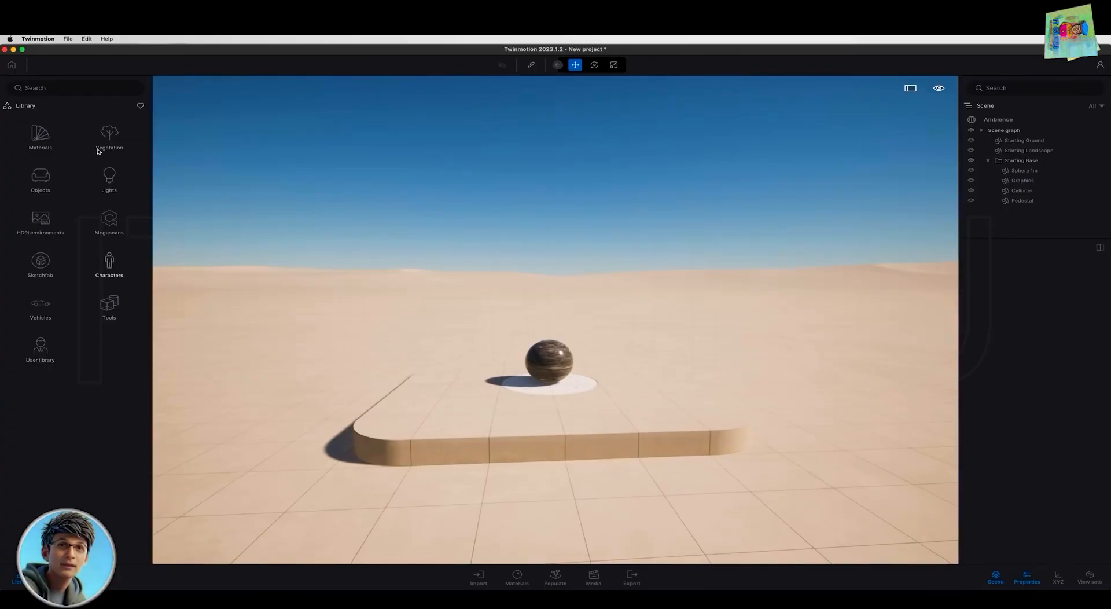
pyautogui.click(39, 135)
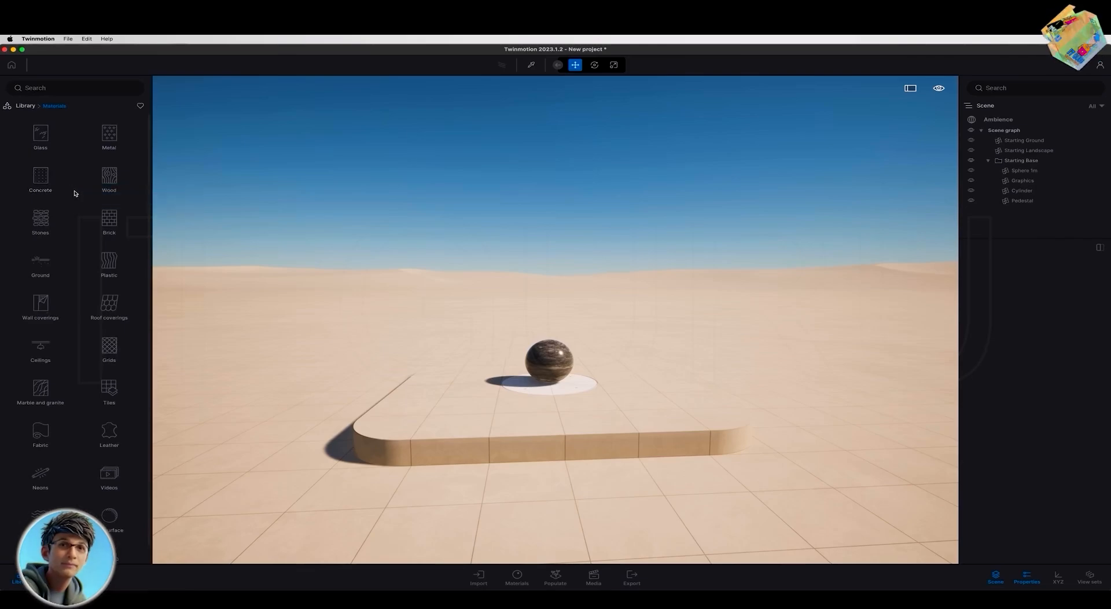
pyautogui.scroll(-1, 76, 197)
pyautogui.scroll(1, 75, 200)
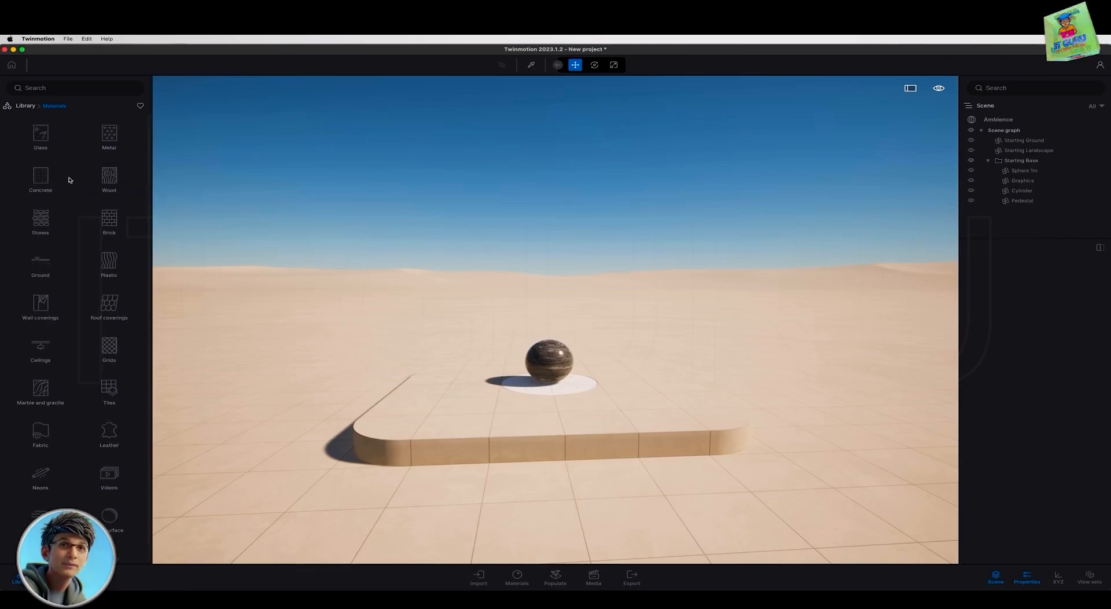
pyautogui.click(42, 135)
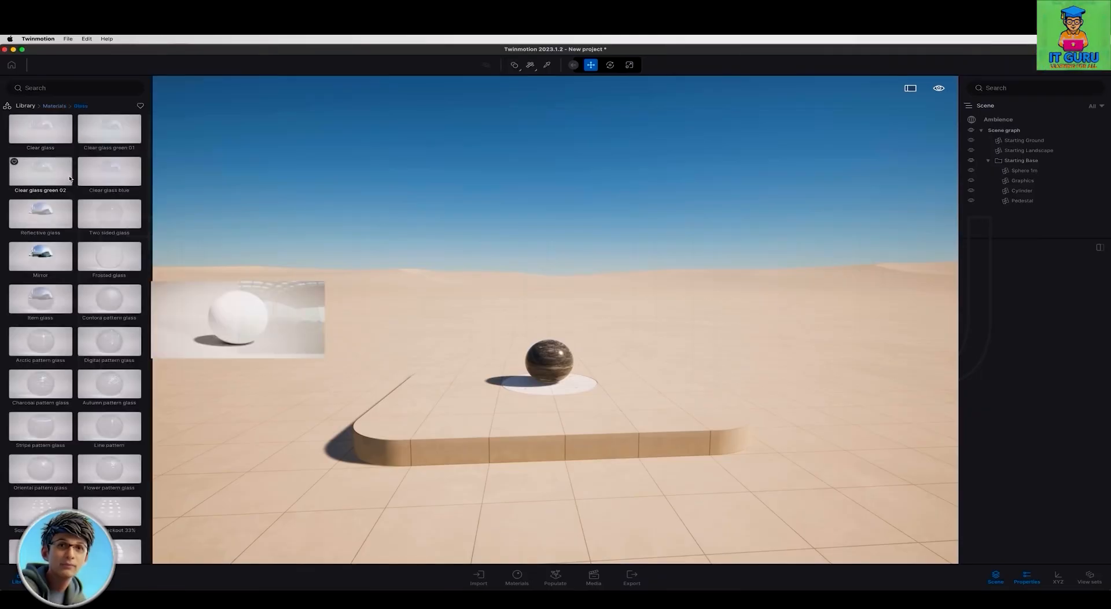
pyautogui.scroll(-10, 72, 234)
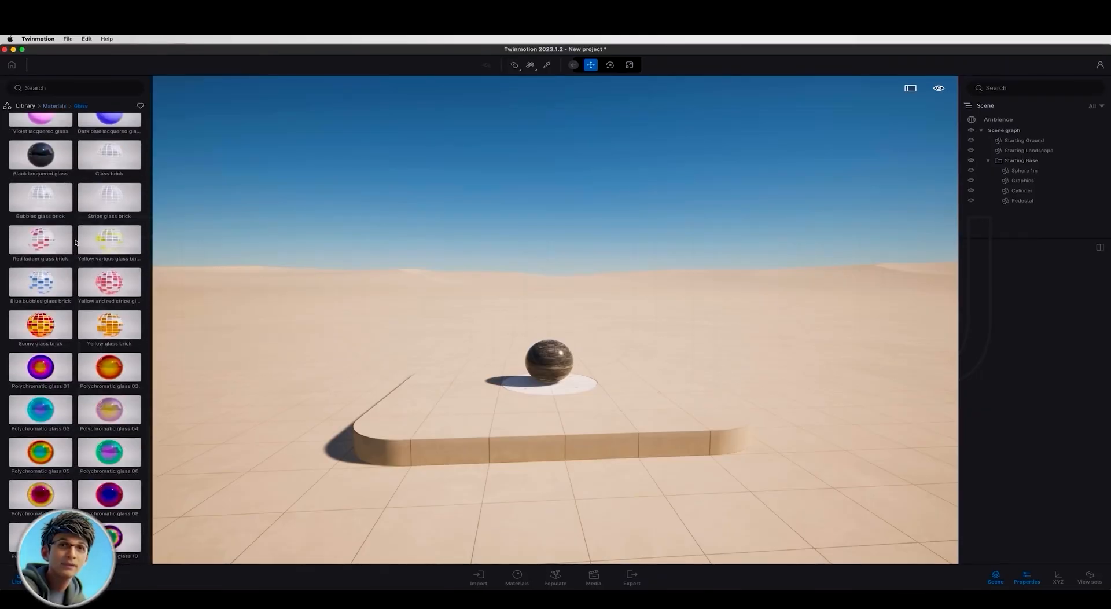
pyautogui.scroll(10, 77, 292)
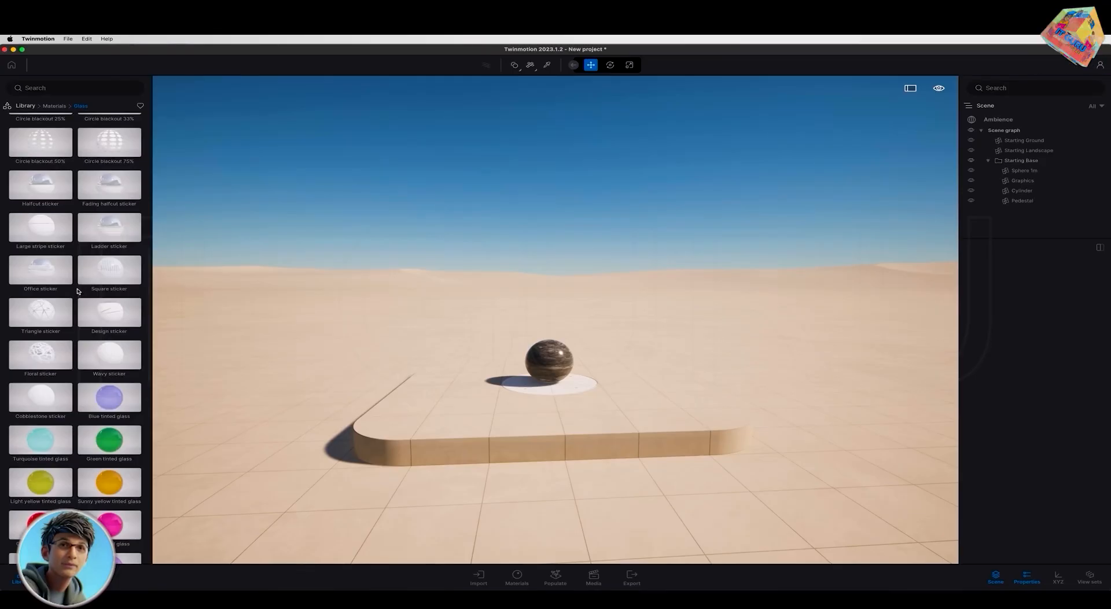
# Move the camera close to the sphere, center it in view, and apply the Mirror glass material to it.
pyautogui.press('w')
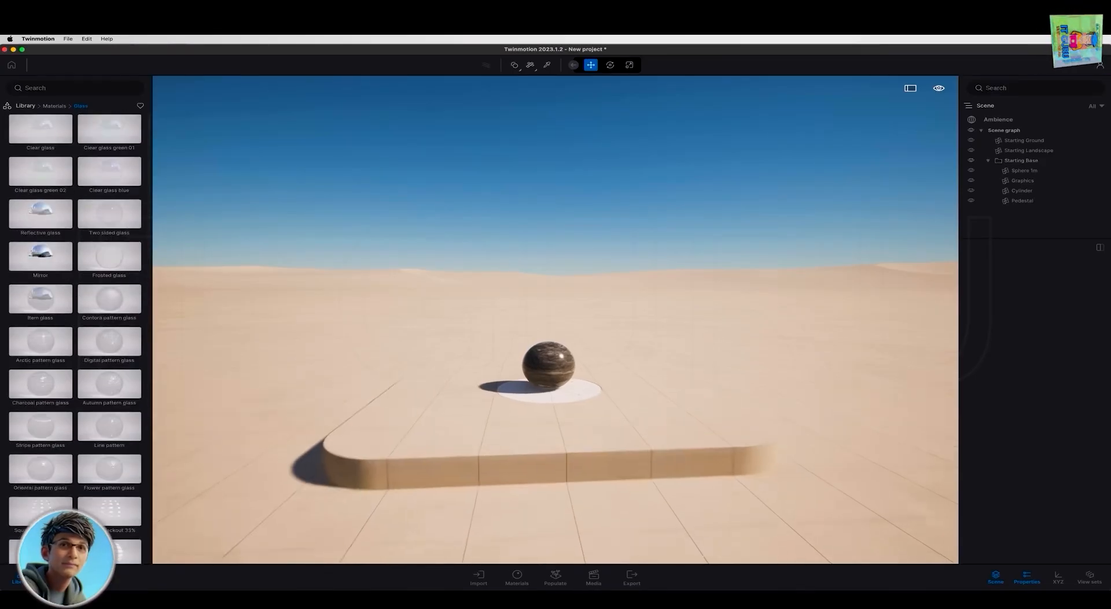
pyautogui.moveTo(484, 469)
pyautogui.mouseDown(button='right')
pyautogui.moveTo(442, 455)
pyautogui.moveTo(498, 453)
pyautogui.mouseUp(button='right')
pyautogui.press('w')
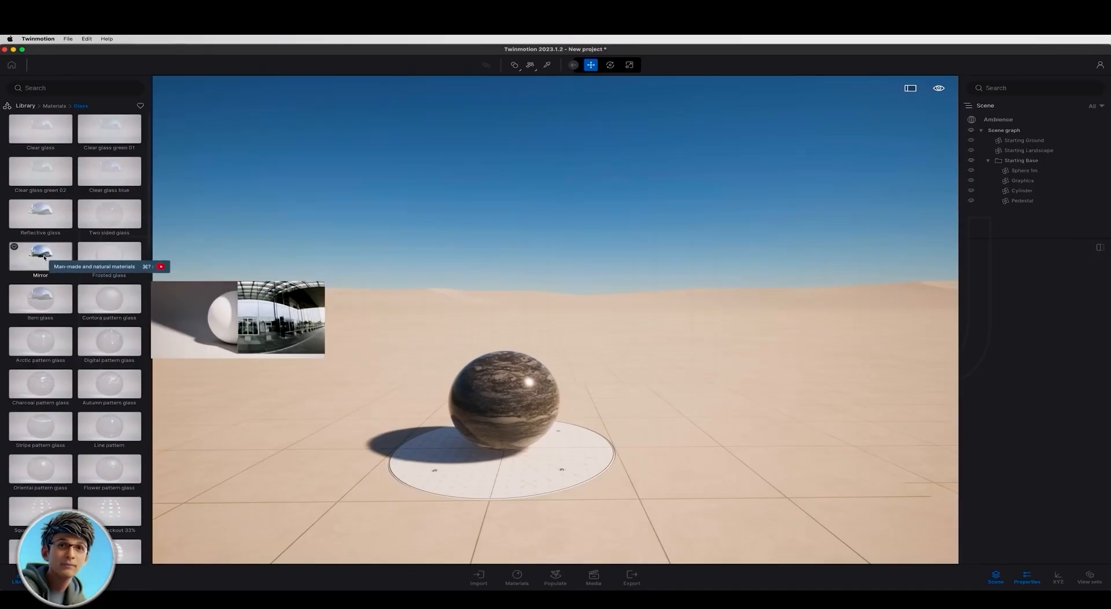
pyautogui.press('a')
pyautogui.press('d')
pyautogui.press('a')
pyautogui.press('s')
pyautogui.press('d')
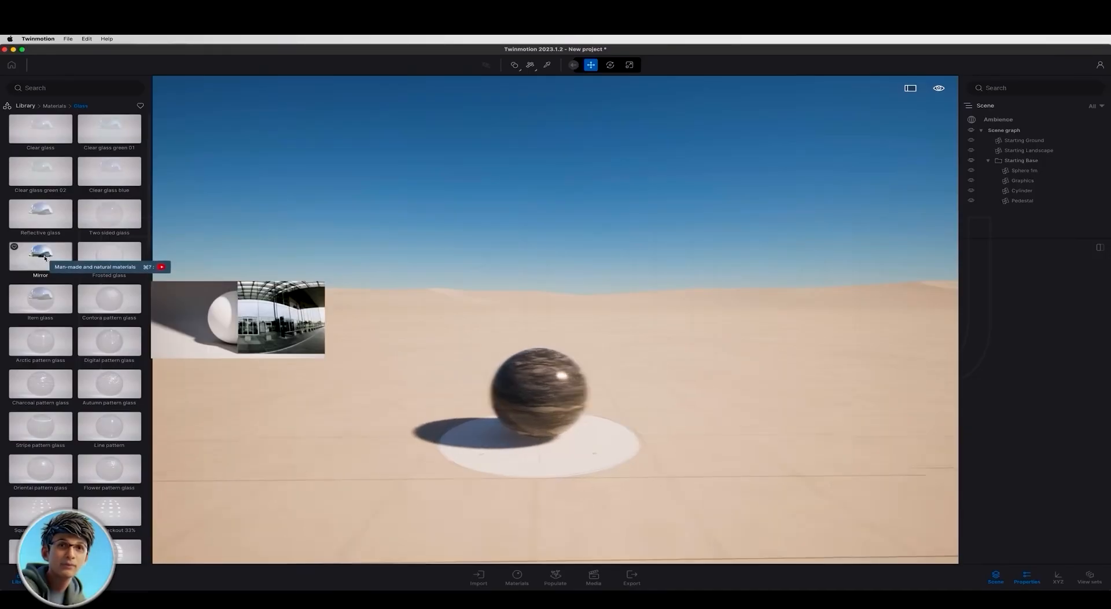
pyautogui.press('a')
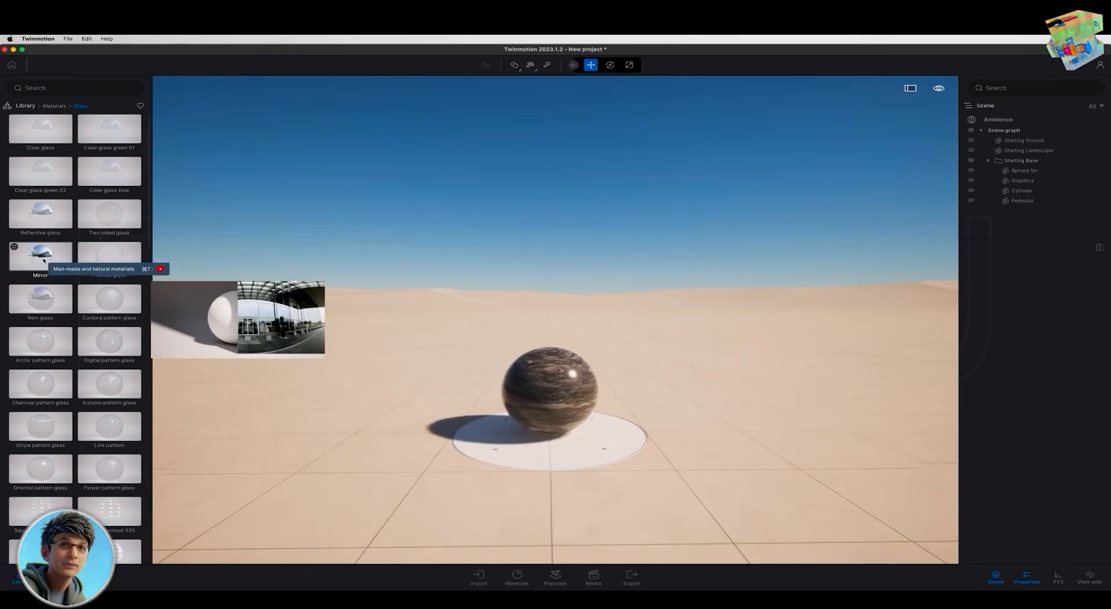
pyautogui.moveTo(44, 261); pyautogui.dragTo(556, 373)
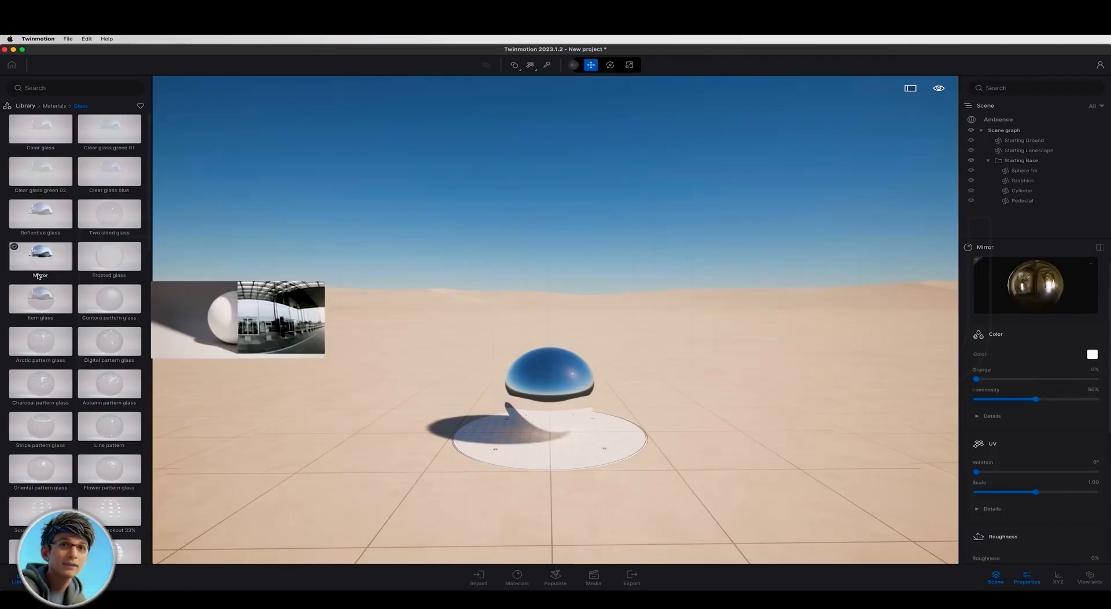
# Try the Frosted glass material on the sphere and replace it with Mirror again.
pyautogui.moveTo(116, 261)
pyautogui.moveTo(113, 261); pyautogui.dragTo(564, 382)
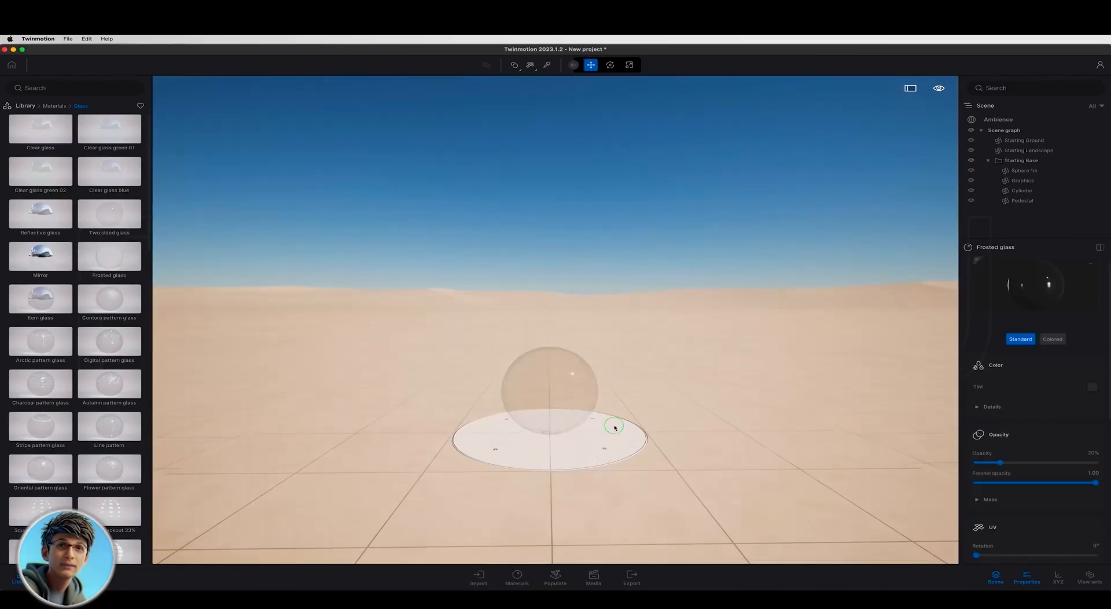
pyautogui.moveTo(614, 427)
pyautogui.mouseDown(button='right')
pyautogui.moveTo(520, 424)
pyautogui.moveTo(492, 403)
pyautogui.moveTo(654, 425)
pyautogui.moveTo(637, 425)
pyautogui.mouseUp(button='right')
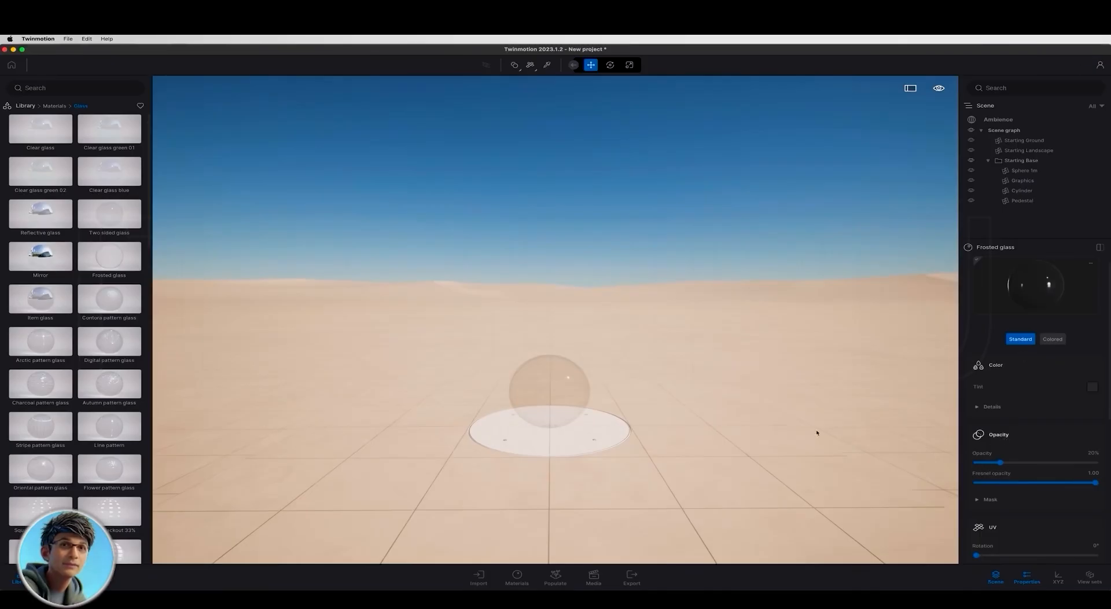
pyautogui.moveTo(40, 255); pyautogui.dragTo(549, 379)
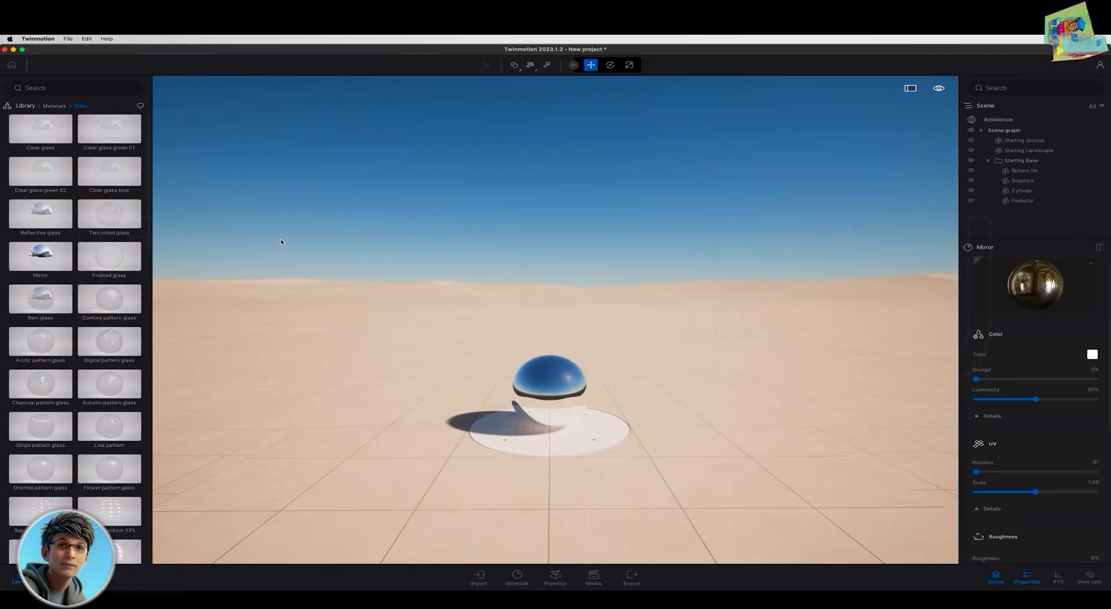
# Apply the Car paint Gold material from the Carpaint category to the sphere.
pyautogui.click(56, 106)
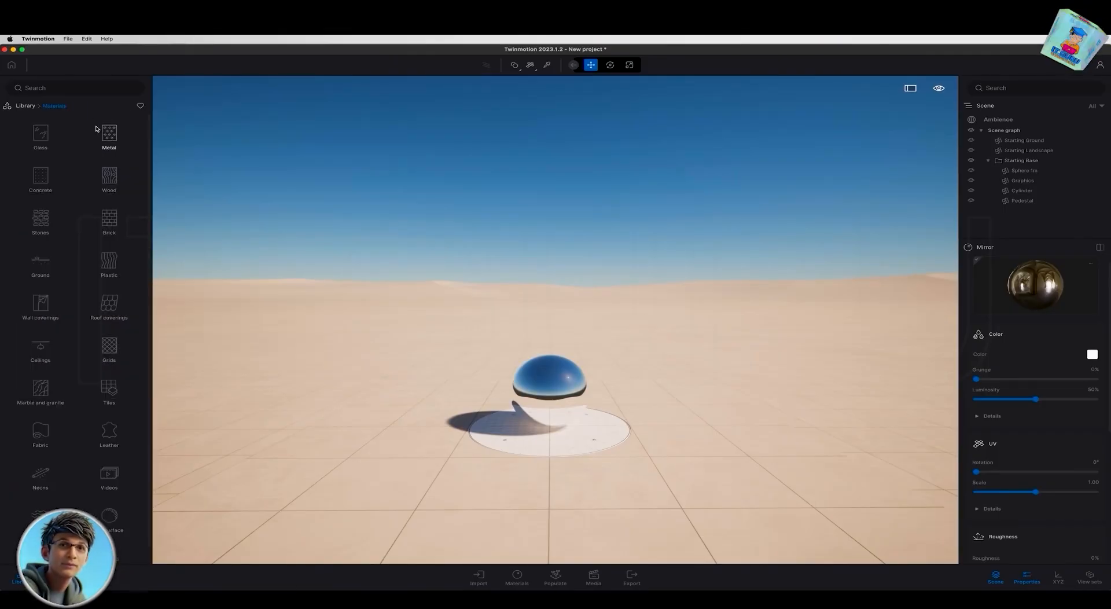
pyautogui.scroll(-1, 109, 174)
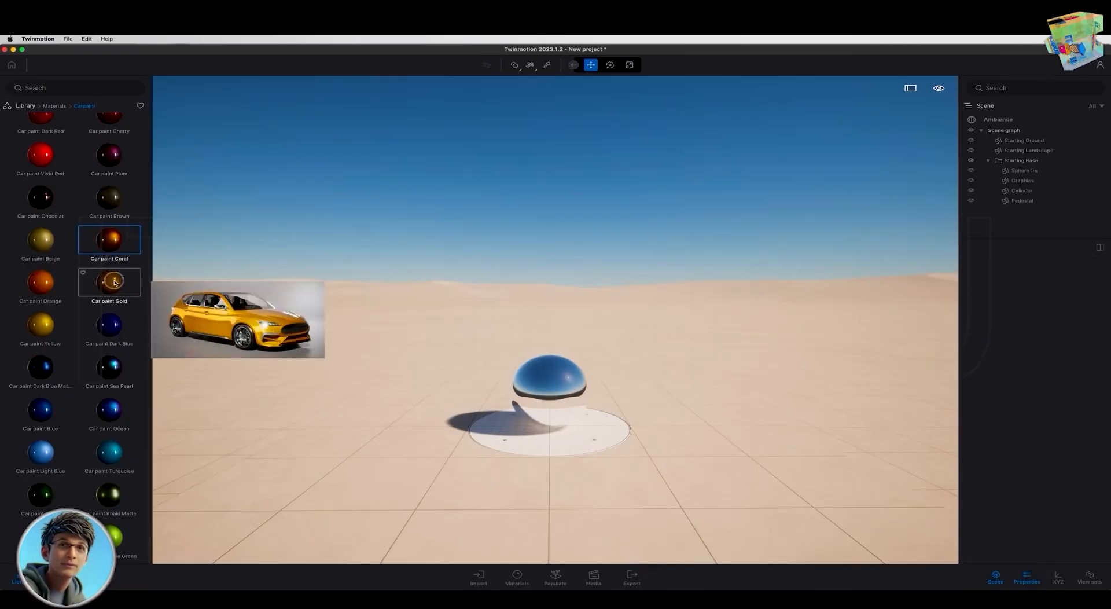
pyautogui.moveTo(113, 246)
pyautogui.mouseDown()
pyautogui.moveTo(602, 372)
pyautogui.moveTo(560, 384)
pyautogui.mouseUp()
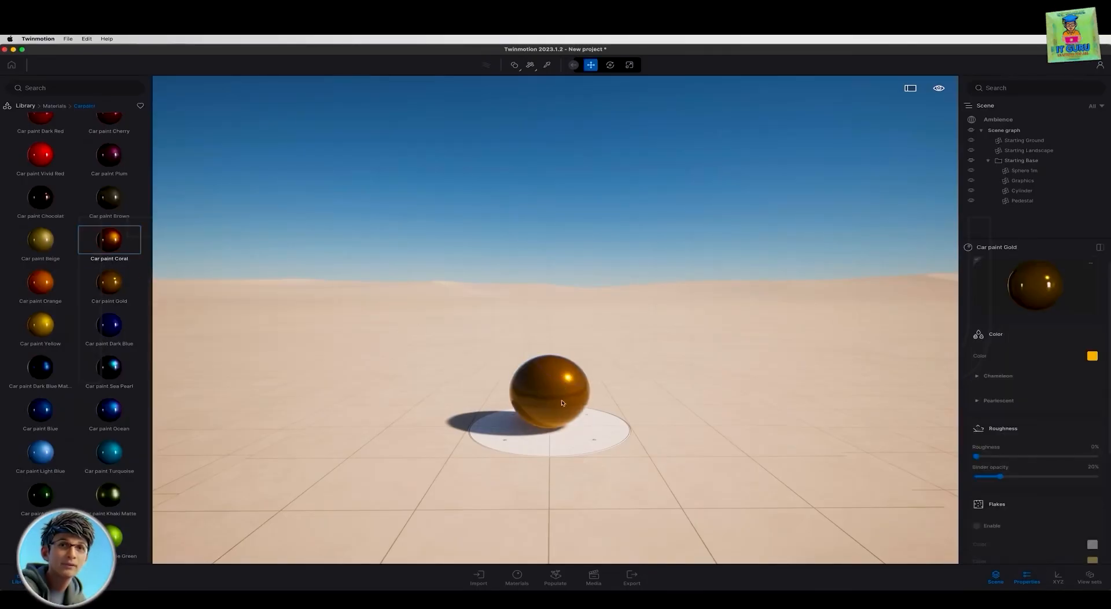
# Try the Car paint Turquoise material on the white disc under the sphere and undo it.
pyautogui.moveTo(109, 452)
pyautogui.mouseDown()
pyautogui.moveTo(556, 427)
pyautogui.moveTo(557, 437)
pyautogui.mouseUp()
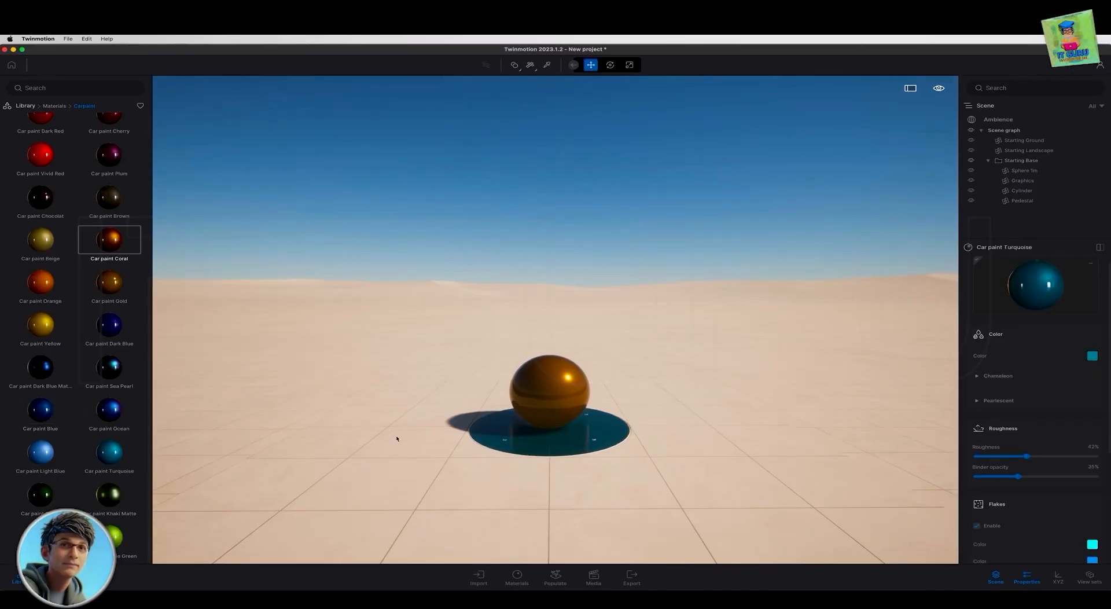
pyautogui.press('super+z')
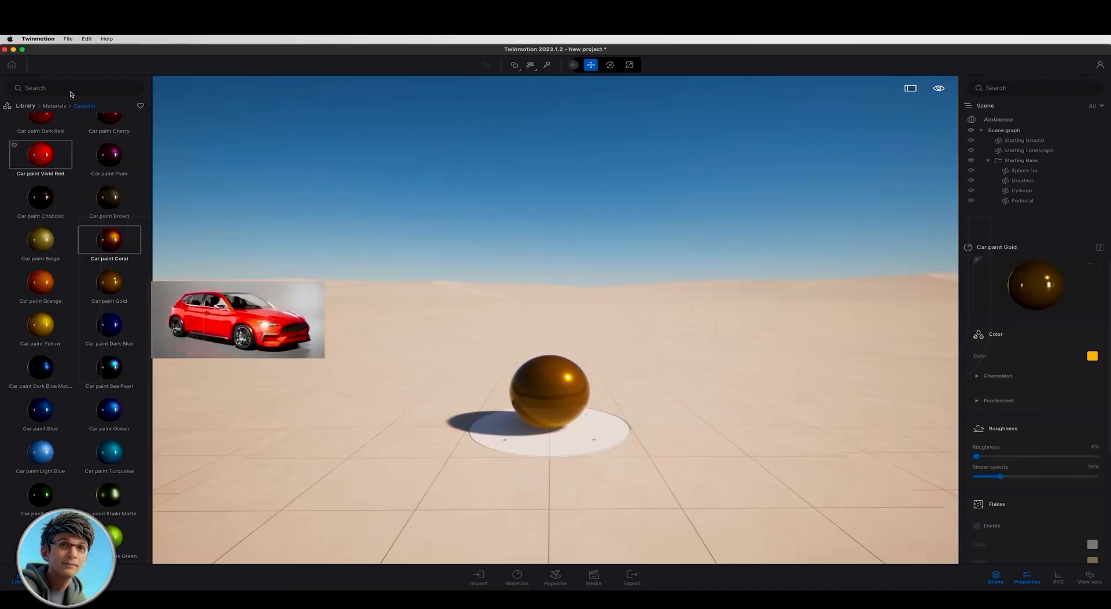
pyautogui.click(53, 106)
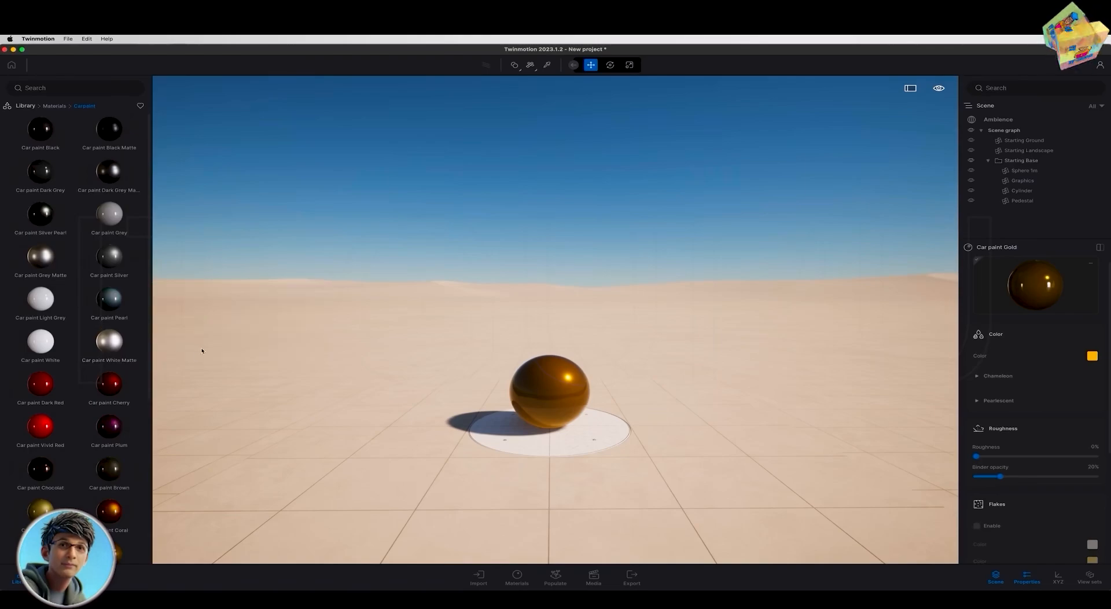
# Examine the Corrugated metal surfaces in the Megascans library and return to the library's main categories.
pyautogui.moveTo(56, 126)
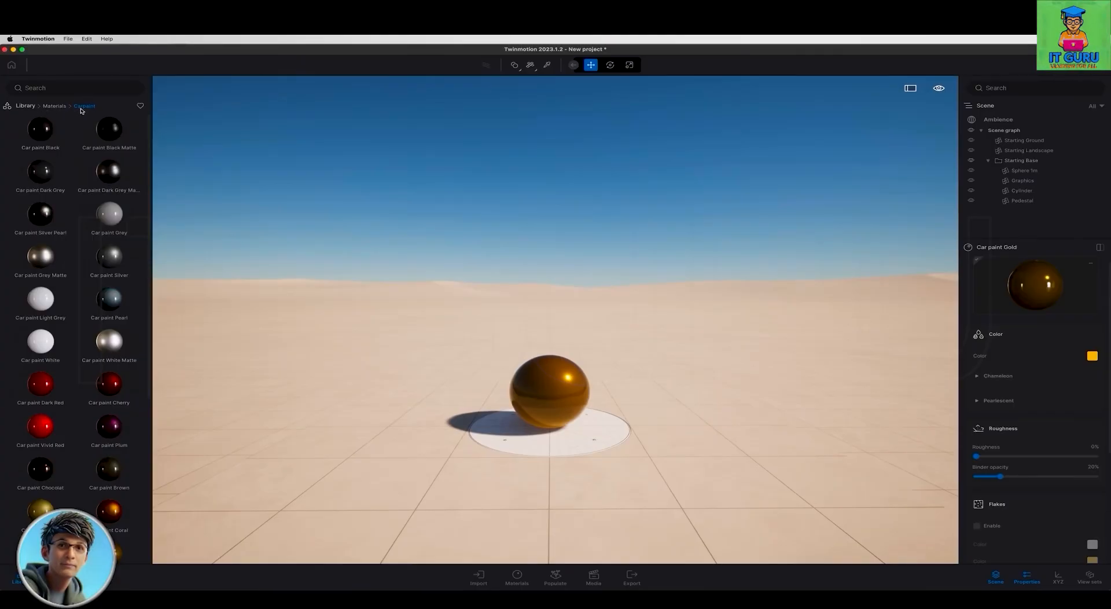
pyautogui.click(55, 106)
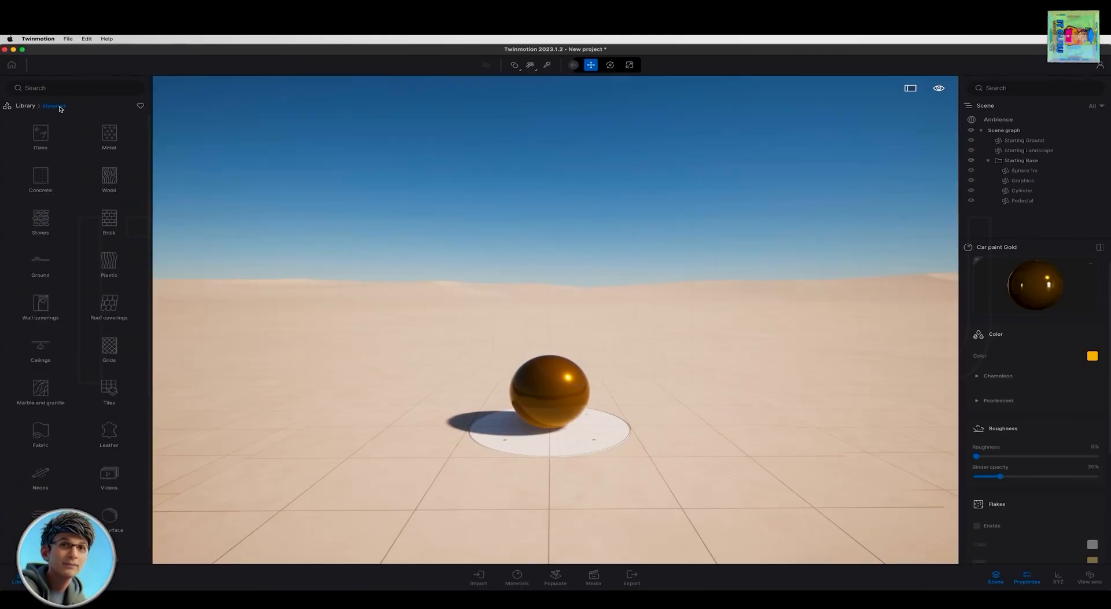
pyautogui.click(26, 106)
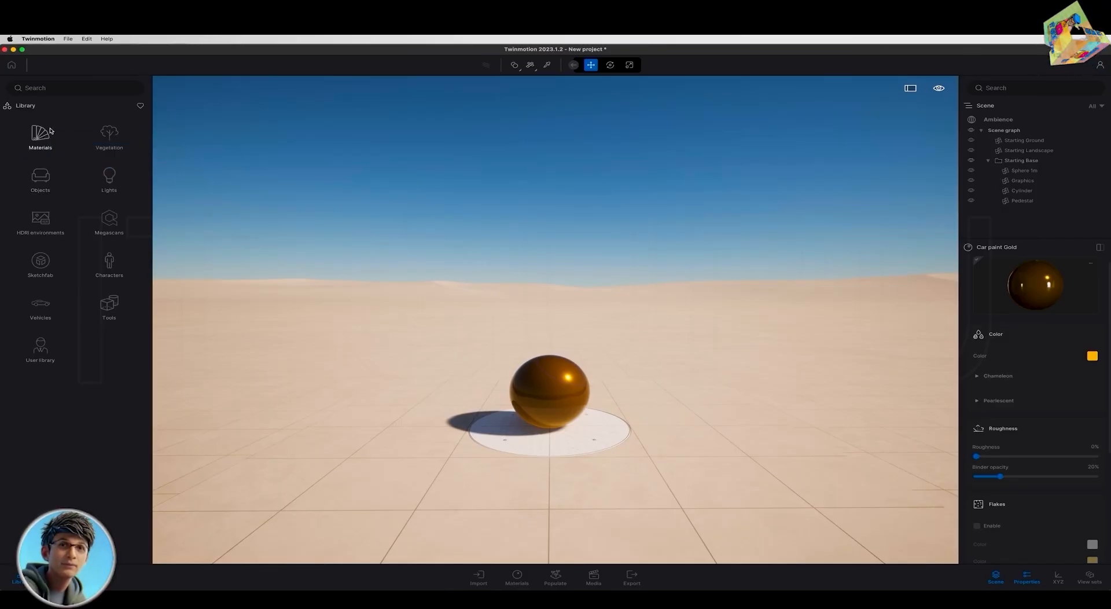
pyautogui.click(116, 225)
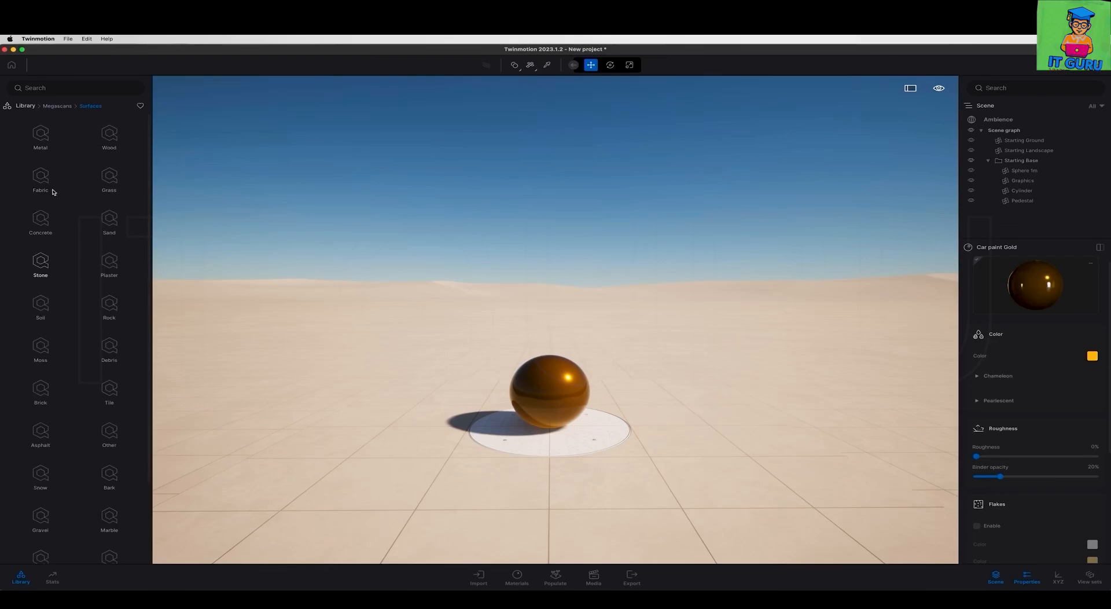
pyautogui.click(45, 138)
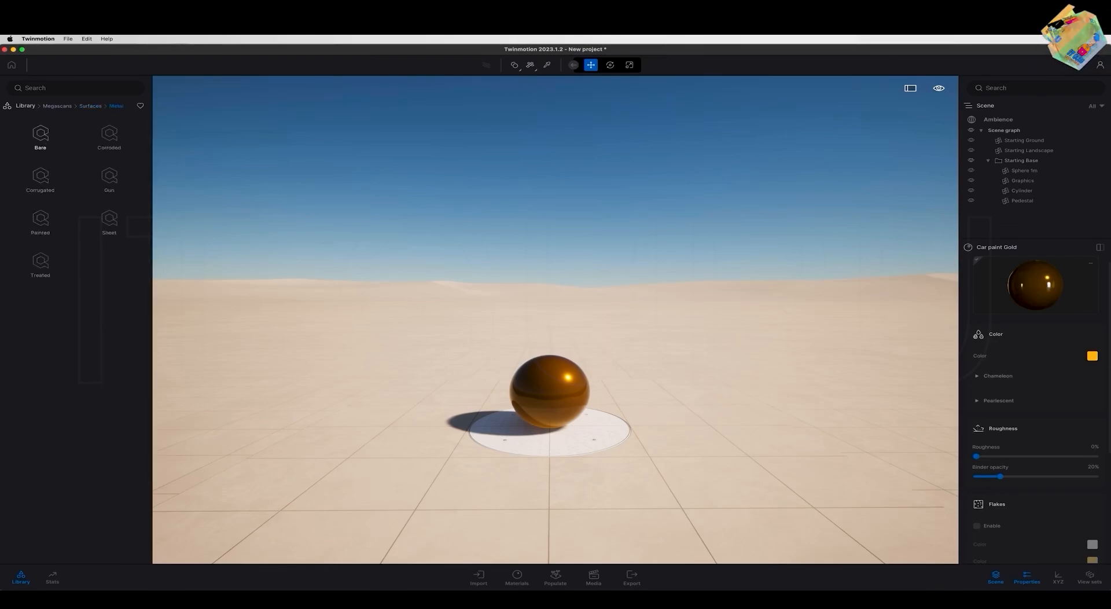
pyautogui.click(42, 176)
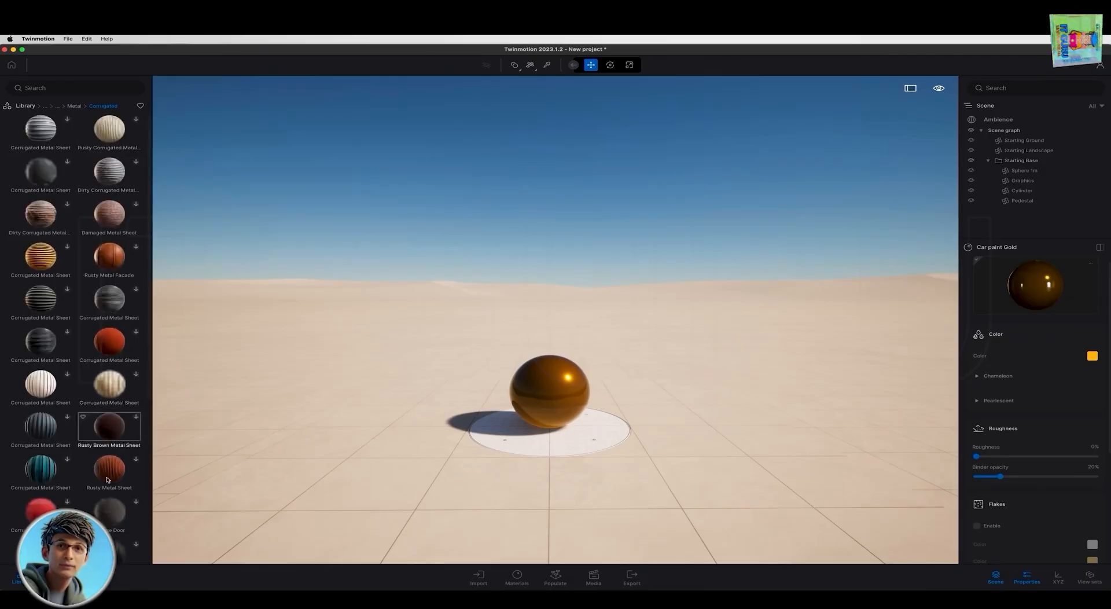
pyautogui.scroll(-5, 101, 495)
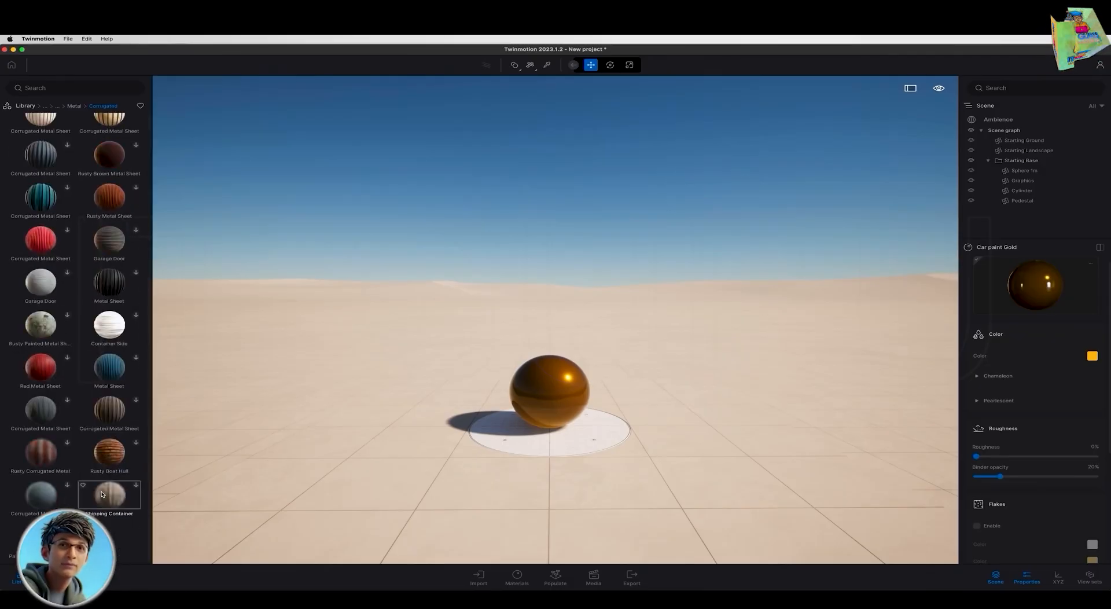
pyautogui.scroll(5, 102, 486)
pyautogui.click(73, 106)
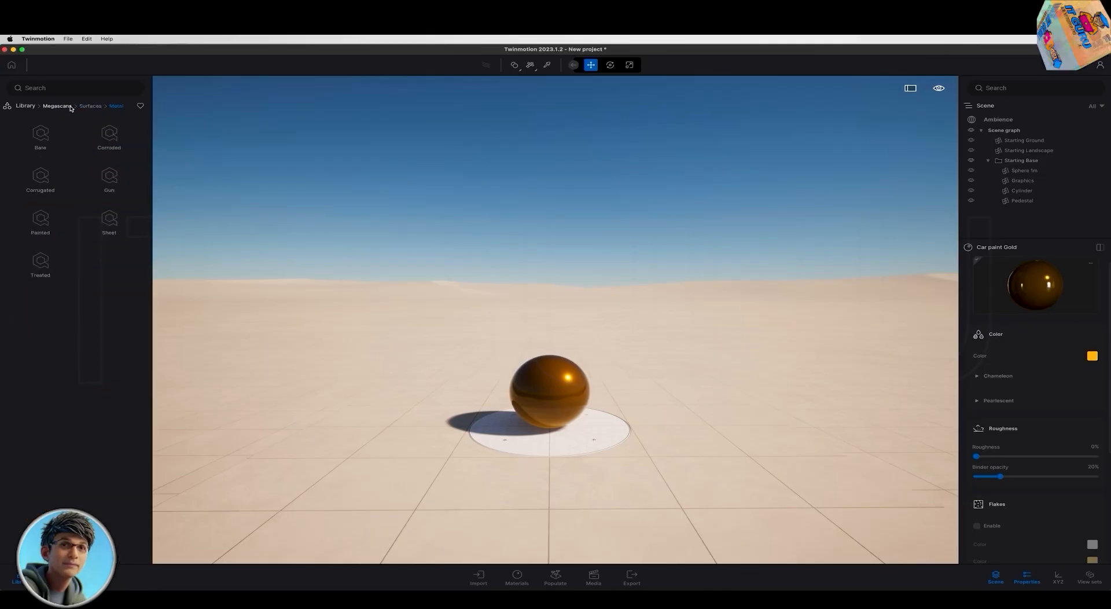
pyautogui.click(59, 106)
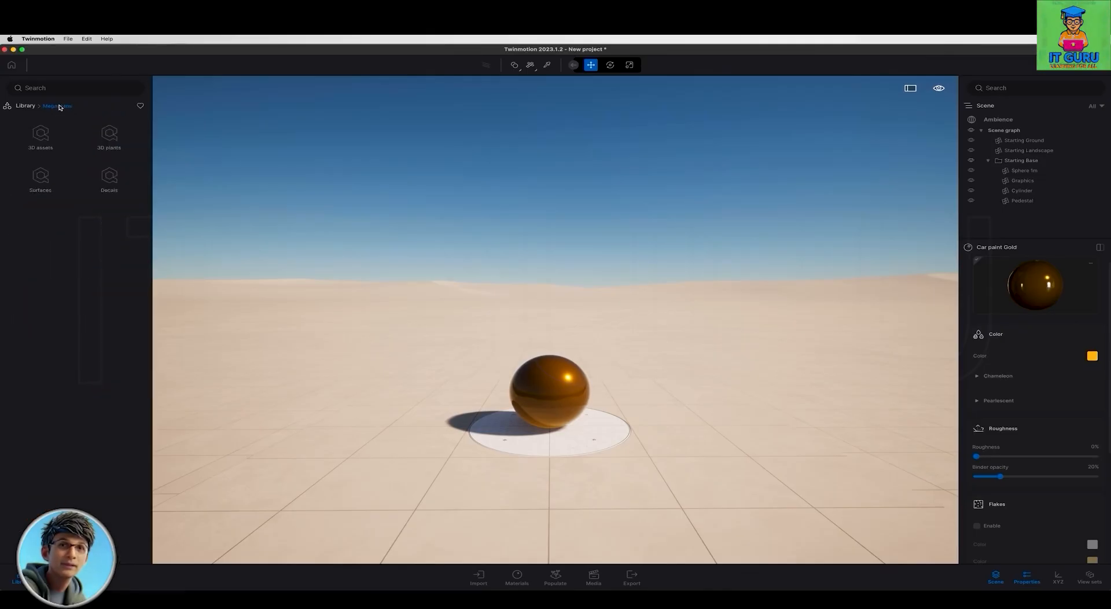
pyautogui.click(25, 106)
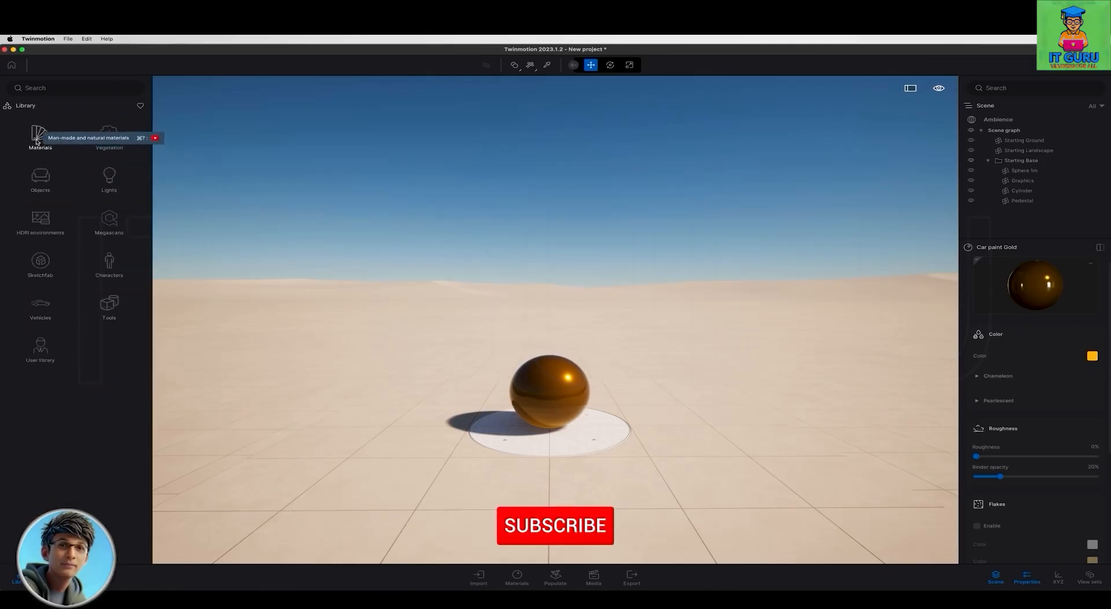
# Place a Chinaberry Tree from the Vegetation library's Trees category on the ground beside the pedestal.
pyautogui.click(110, 136)
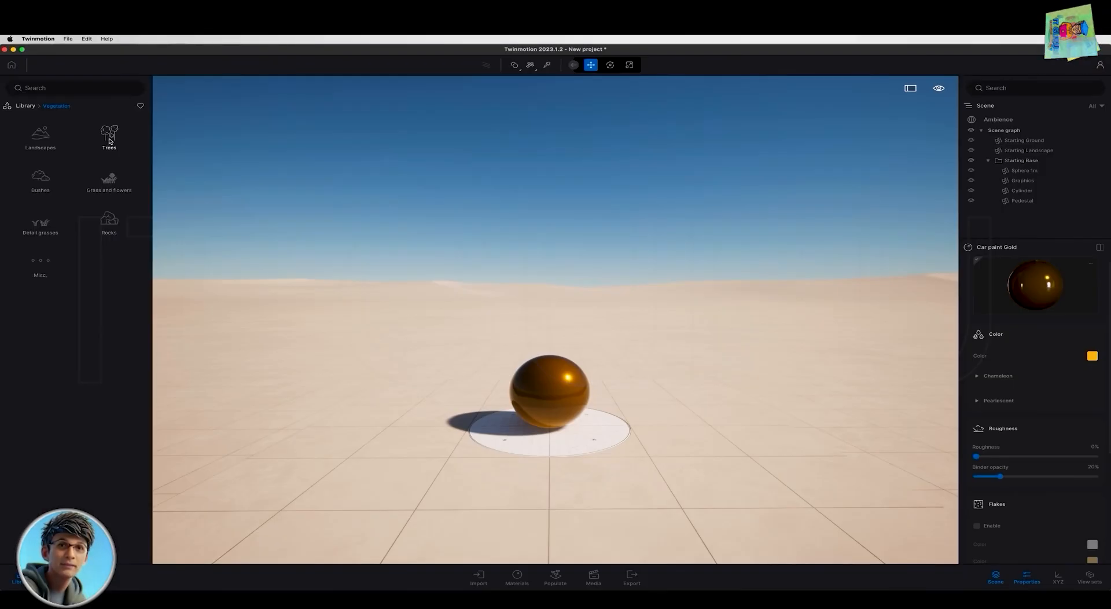
pyautogui.click(110, 139)
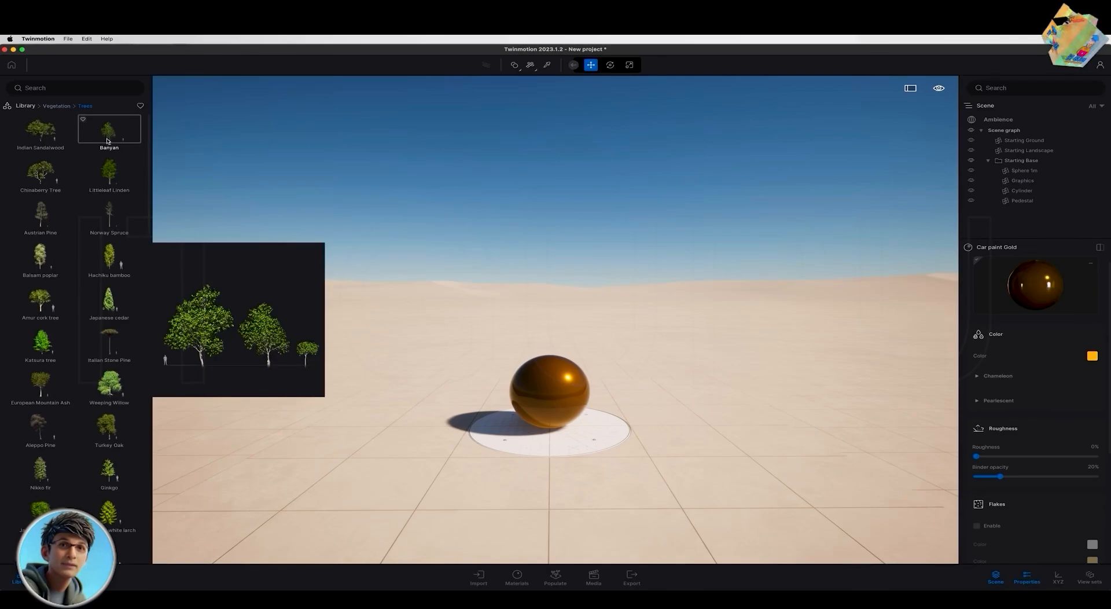
pyautogui.scroll(-10, 109, 359)
pyautogui.moveTo(109, 358)
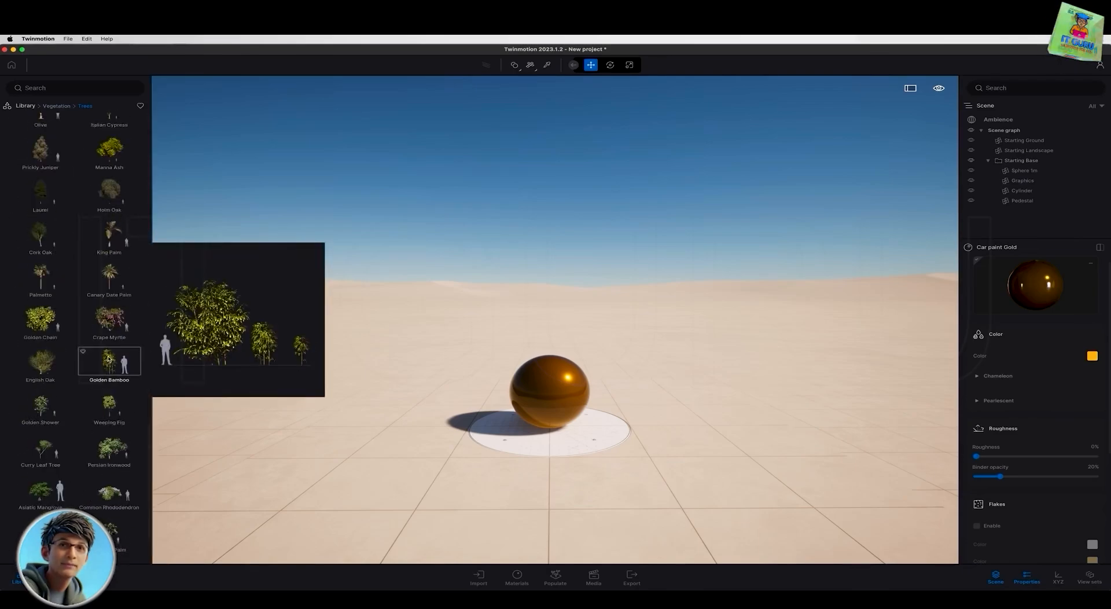
pyautogui.scroll(-2, 108, 359)
pyautogui.scroll(10, 93, 364)
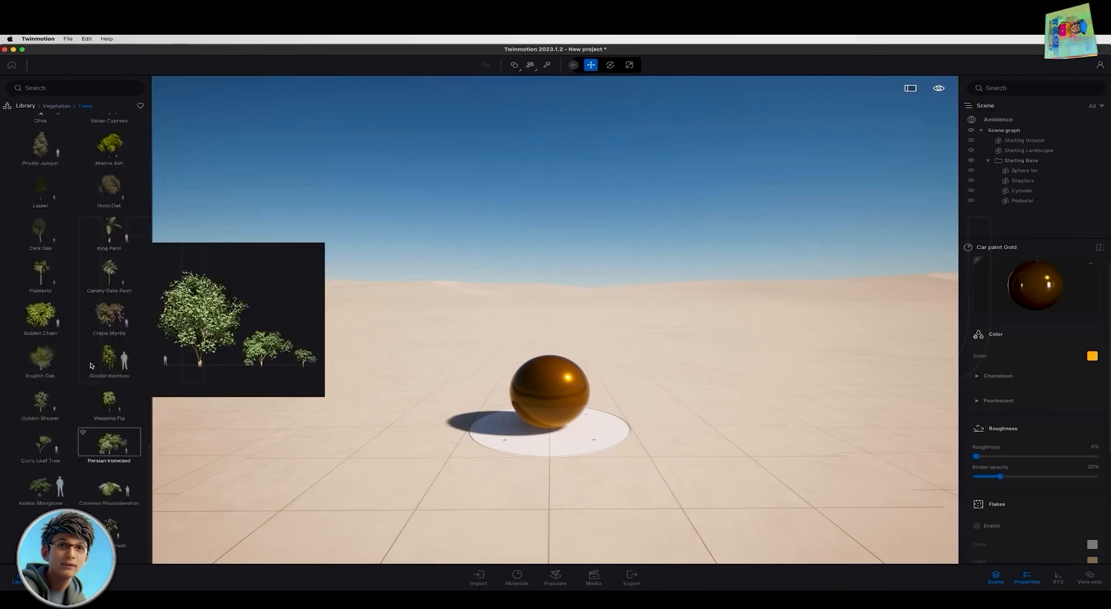
pyautogui.press('s')
pyautogui.moveTo(401, 382); pyautogui.dragTo(414, 446, button='right')
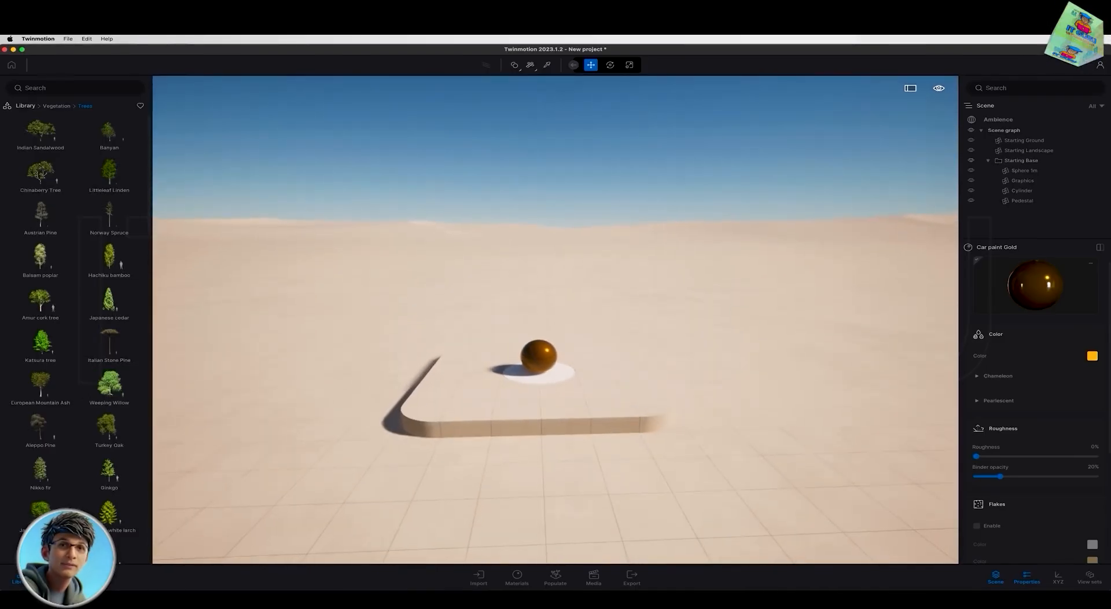
pyautogui.press('w')
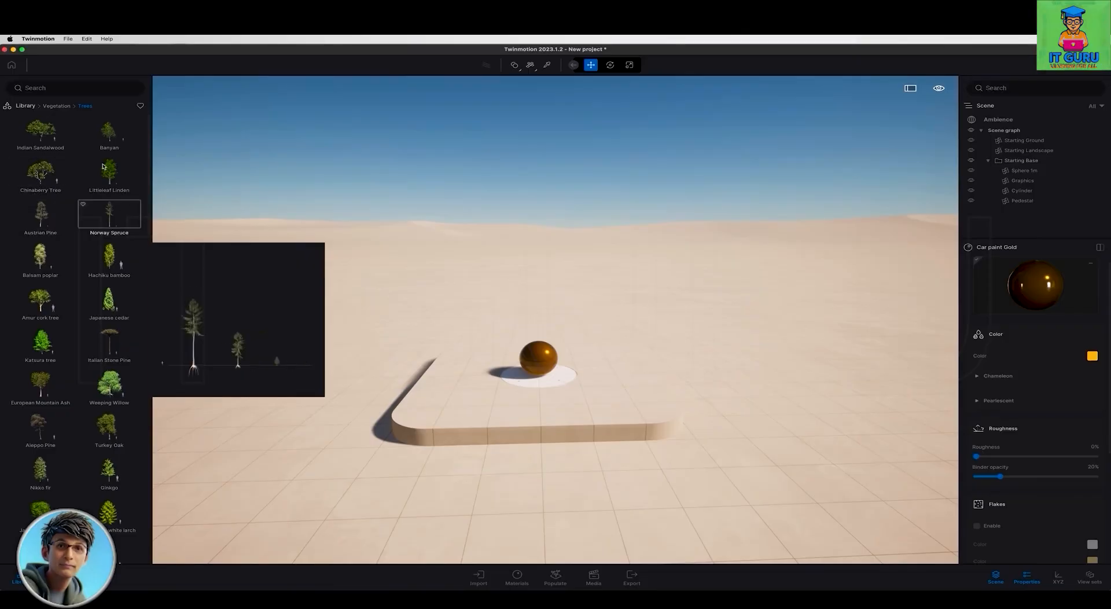
pyautogui.click(44, 180)
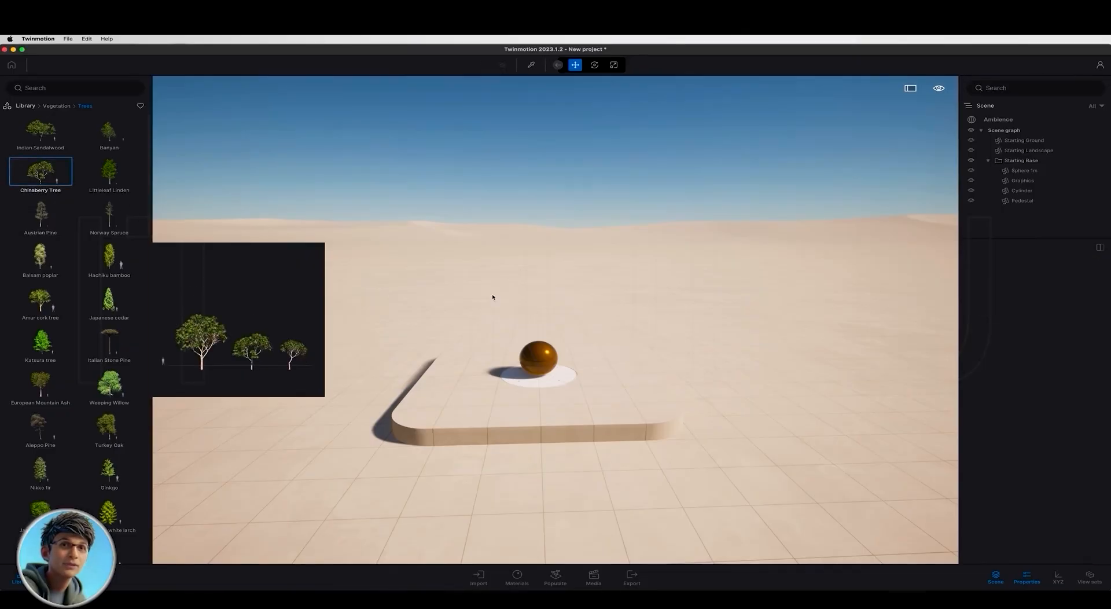
pyautogui.click(759, 438)
# Try placing a second Chinaberry Tree in front of the pedestal and undo it.
pyautogui.click(455, 485)
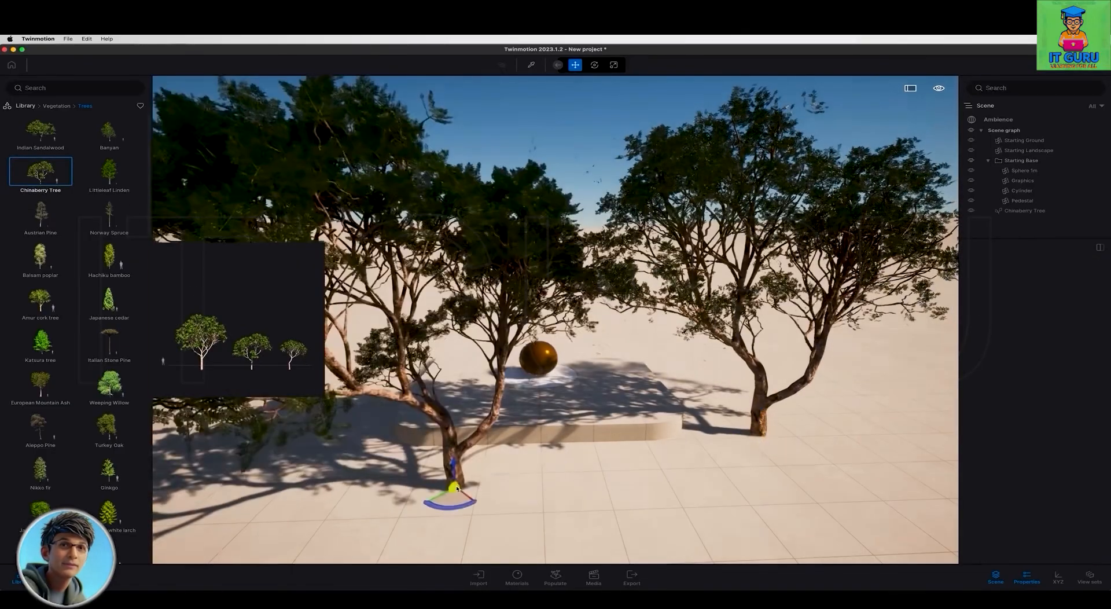
pyautogui.press('super+z')
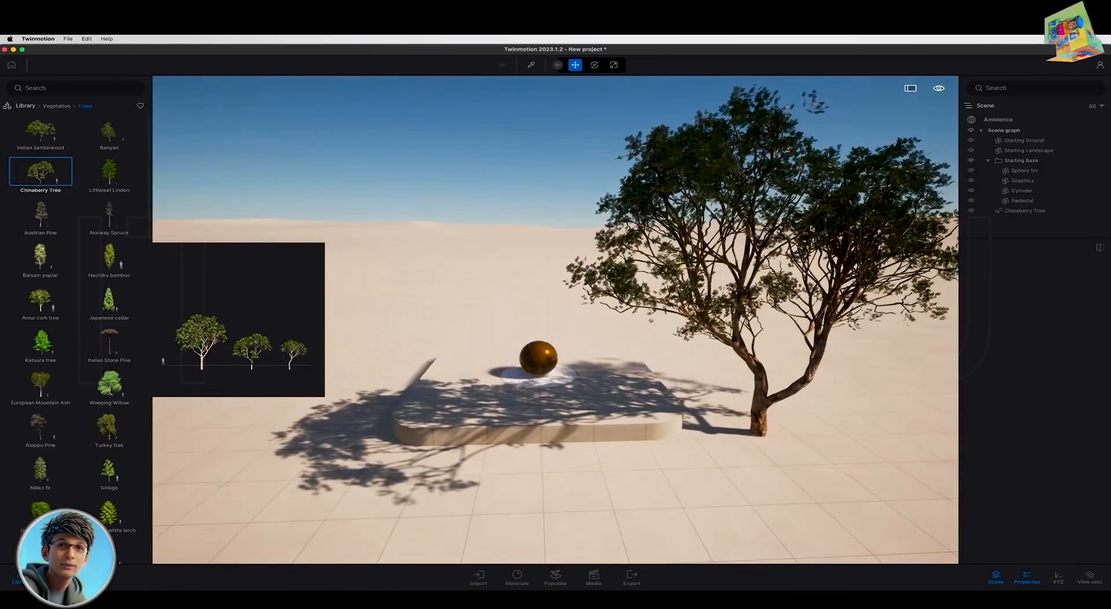
pyautogui.moveTo(667, 378)
pyautogui.mouseDown(button='right')
pyautogui.moveTo(637, 384)
pyautogui.moveTo(578, 367)
pyautogui.moveTo(676, 365)
pyautogui.moveTo(663, 366)
pyautogui.mouseUp(button='right')
pyautogui.press('d')
pyautogui.press('a')
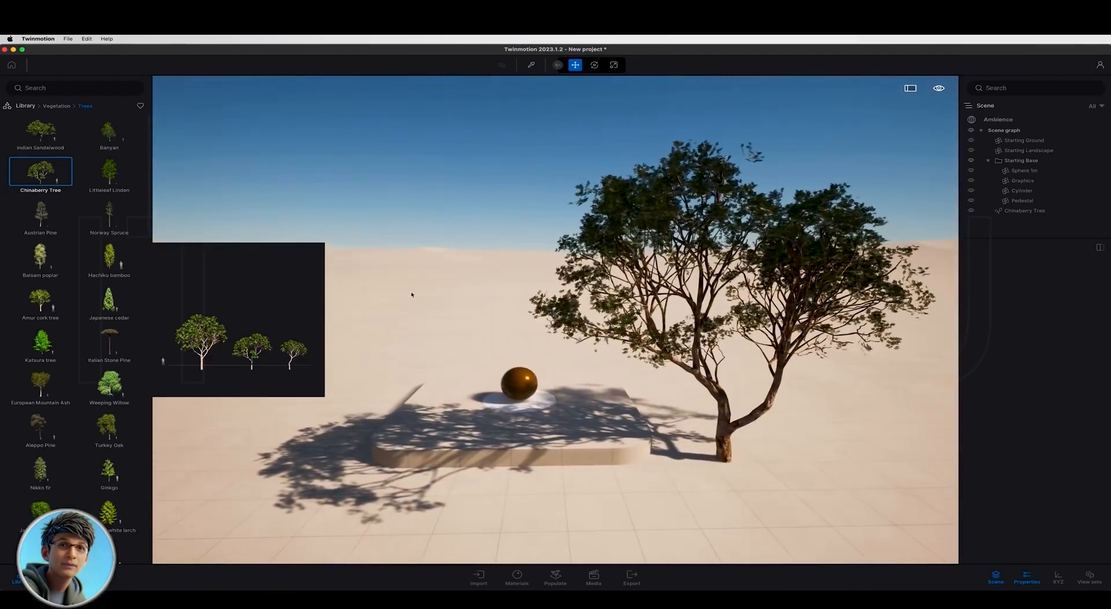
# Download the three-armed Cactus from the Succulent category of the Megascans 3D plants.
pyautogui.click(29, 106)
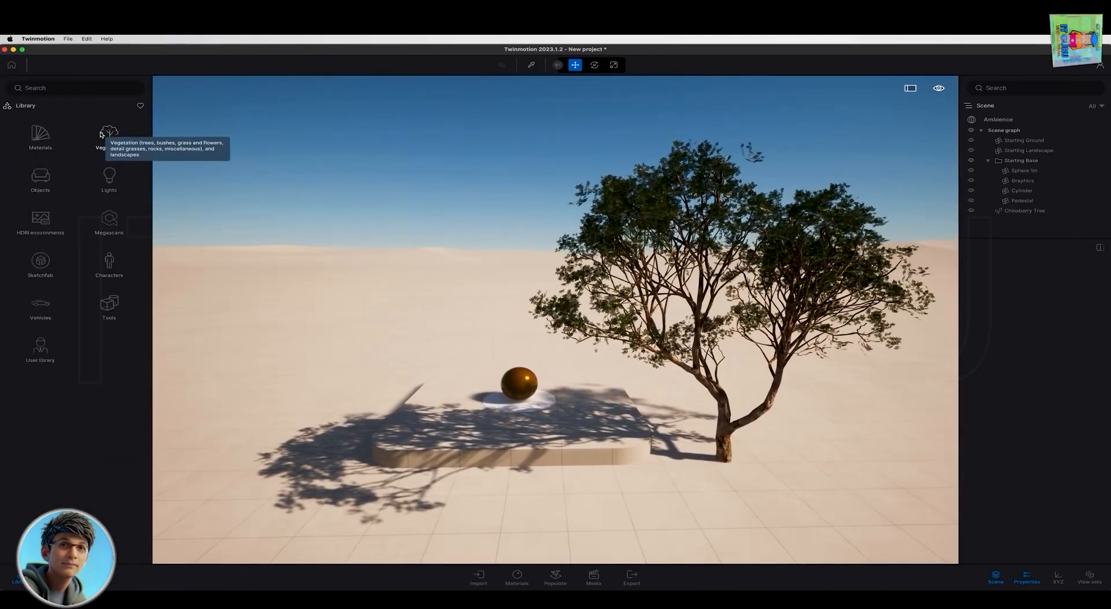
pyautogui.click(110, 218)
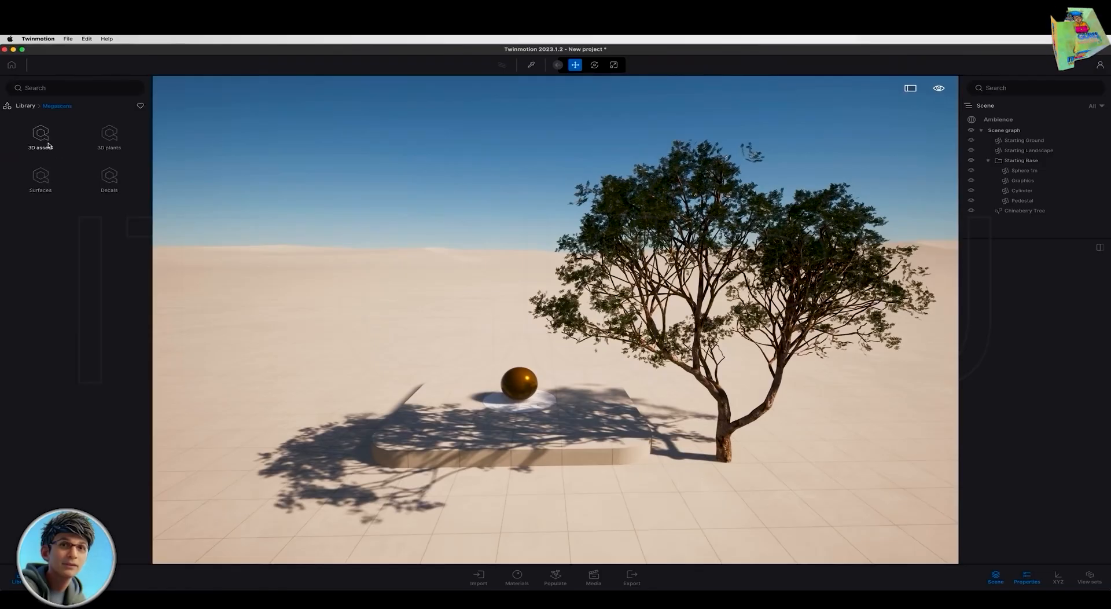
pyautogui.click(110, 135)
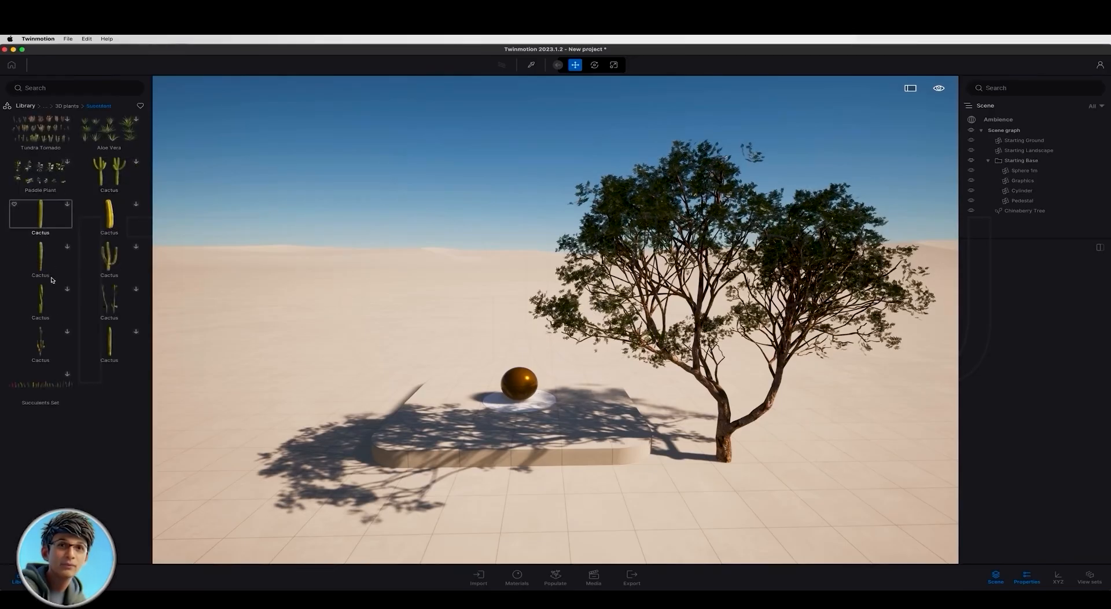
pyautogui.click(135, 247)
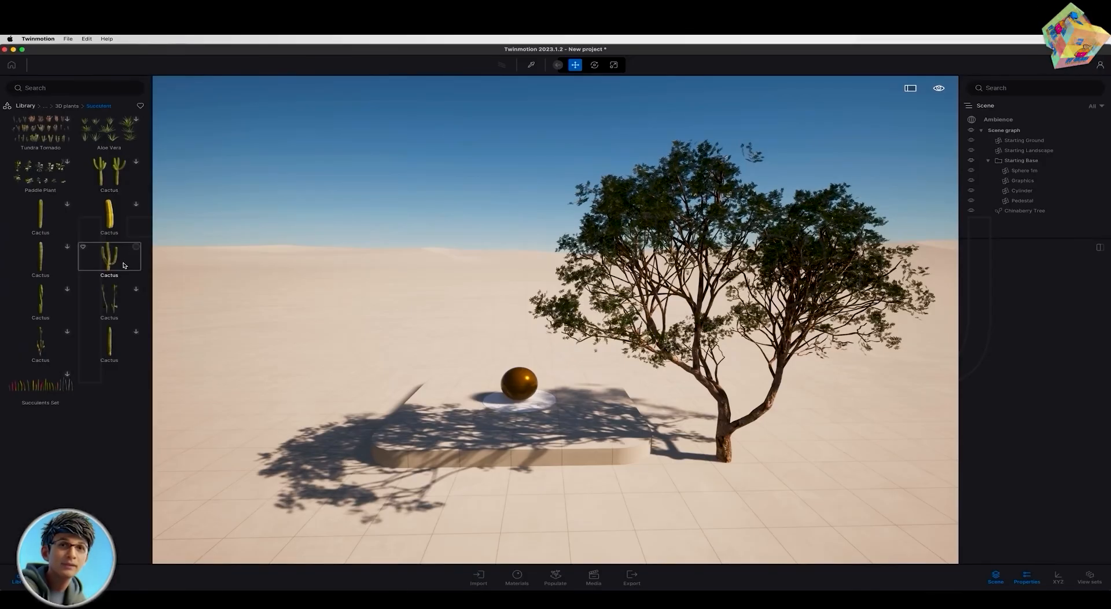
# Place the downloaded Cactus on the ground in front of the Chinaberry Tree.
pyautogui.press('s')
pyautogui.press('d')
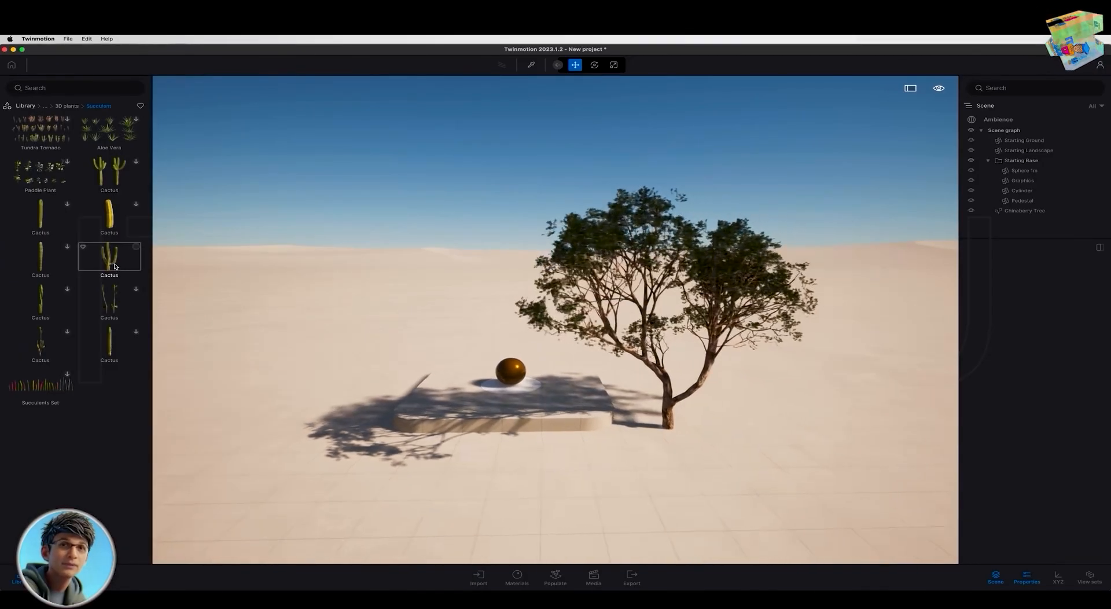
pyautogui.press('q')
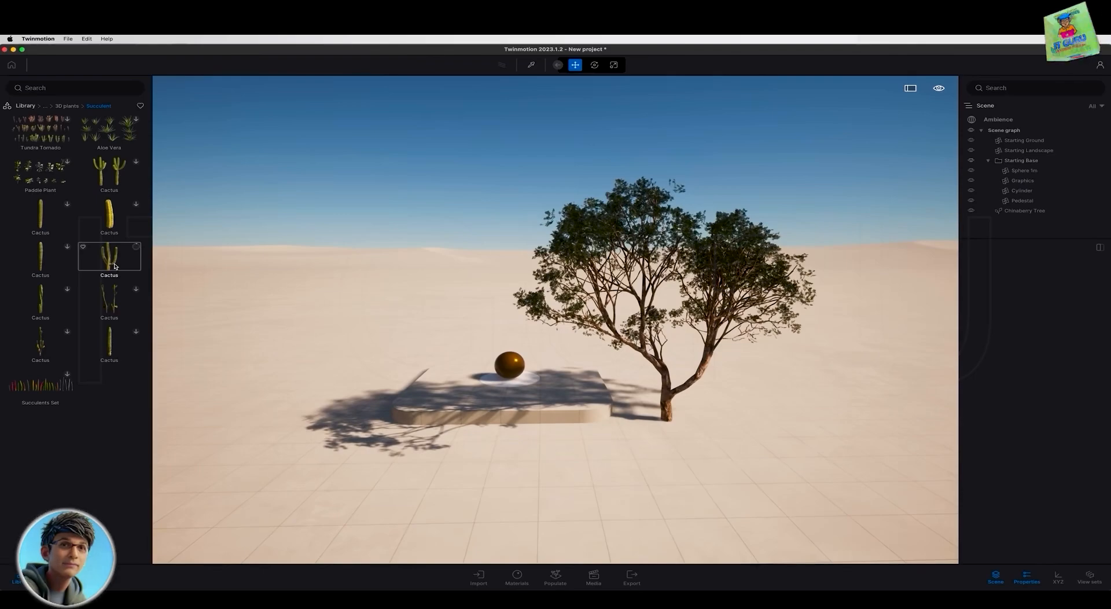
pyautogui.moveTo(114, 266); pyautogui.dragTo(680, 475)
# Try placing a second Cactus in front of the pedestal, remove it, and view the remaining one up close.
pyautogui.click(561, 479)
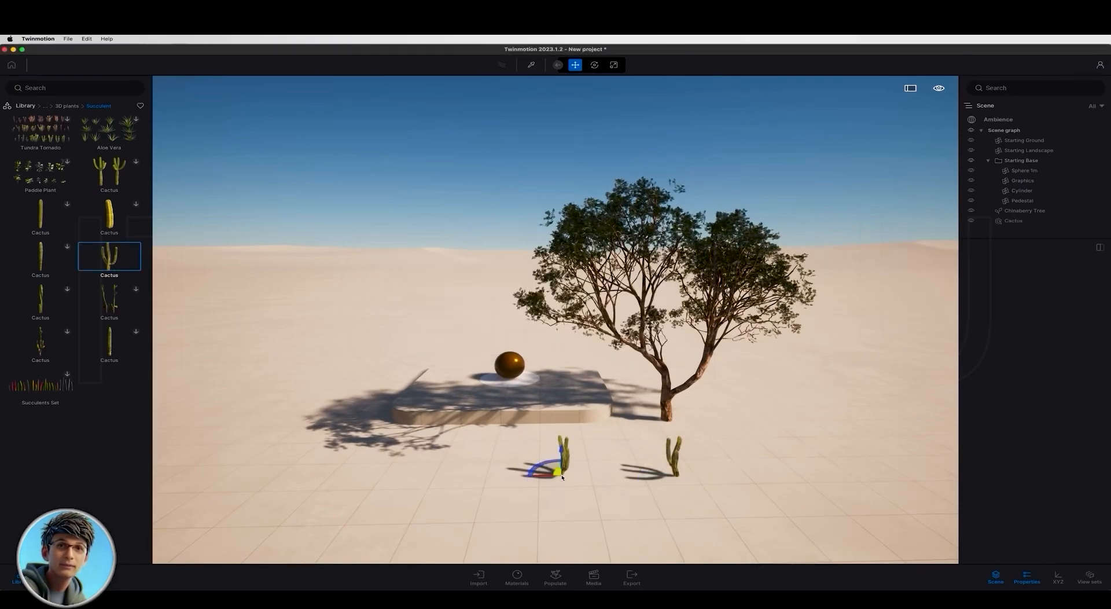
pyautogui.moveTo(586, 479); pyautogui.dragTo(669, 470)
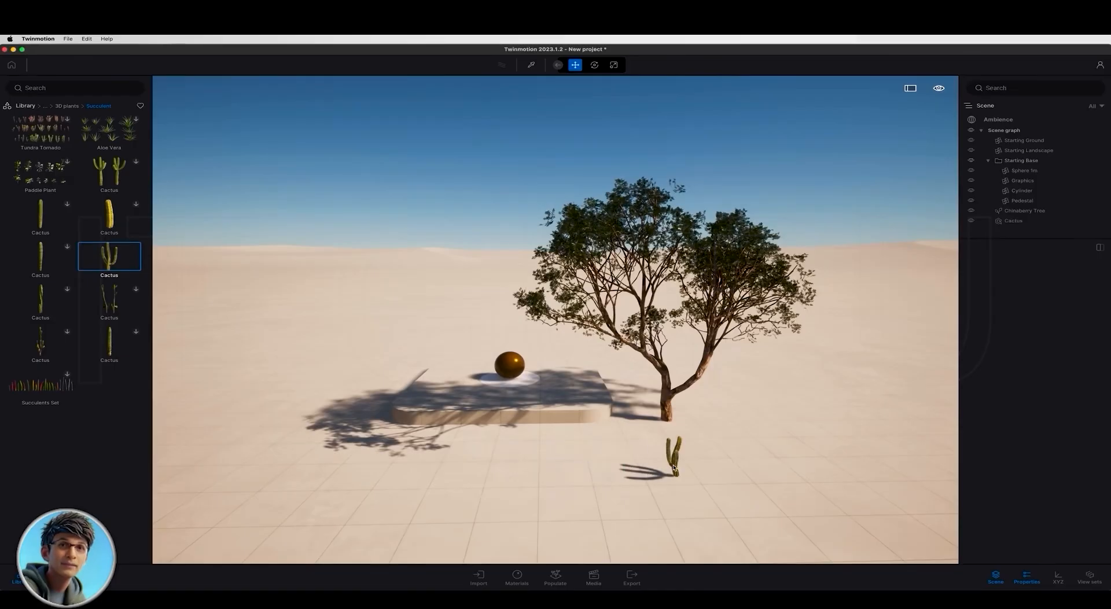
pyautogui.moveTo(673, 468); pyautogui.dragTo(685, 493, button='right')
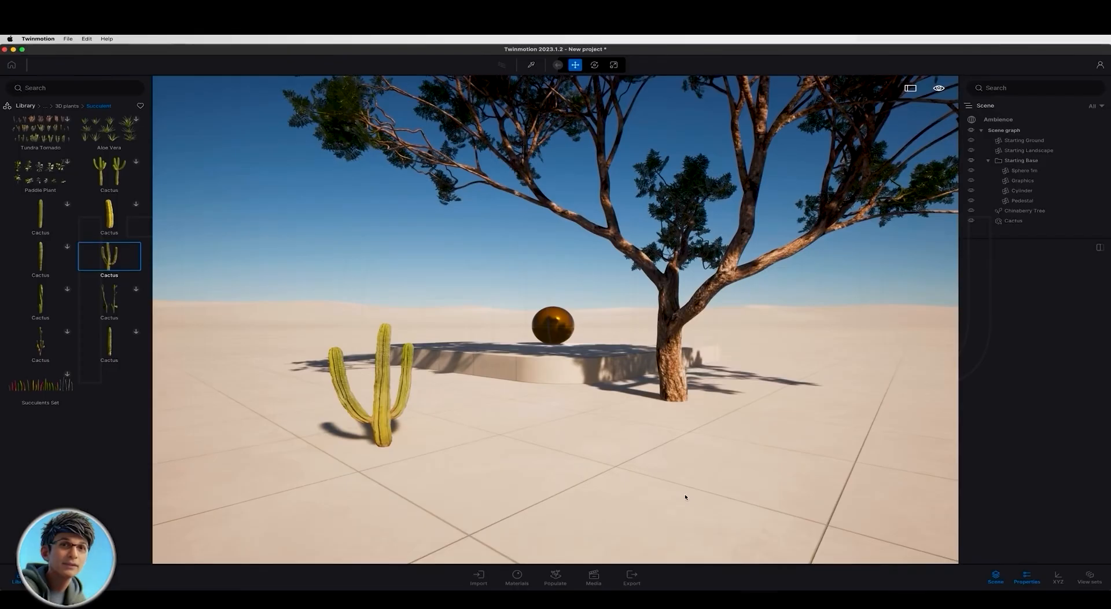
# Examine the Sketchfab library categories and open Nature & Plants.
pyautogui.click(25, 106)
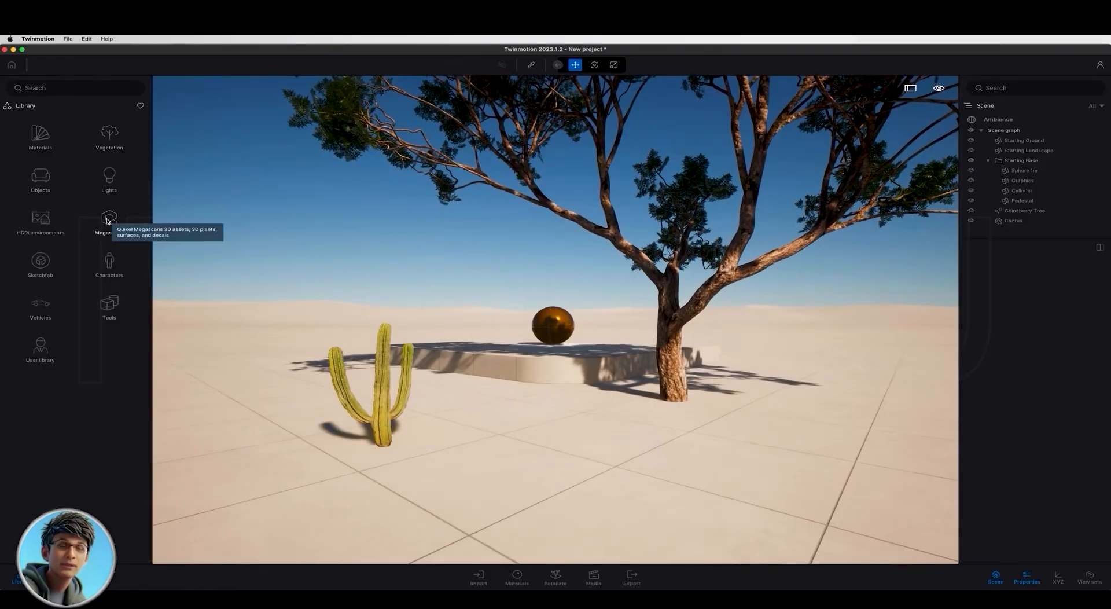
pyautogui.click(39, 262)
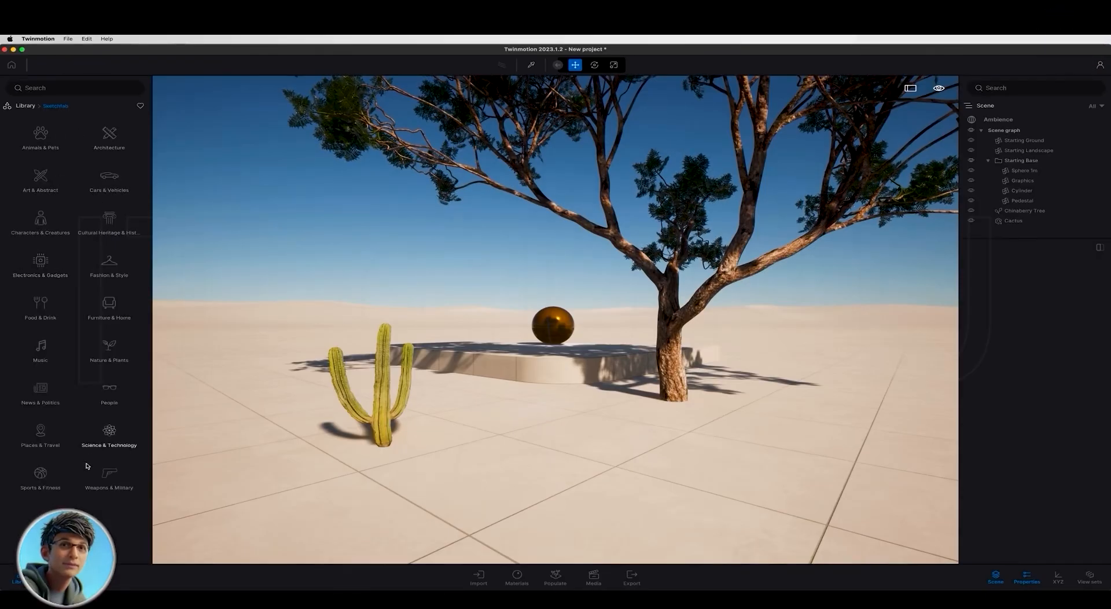
pyautogui.click(105, 349)
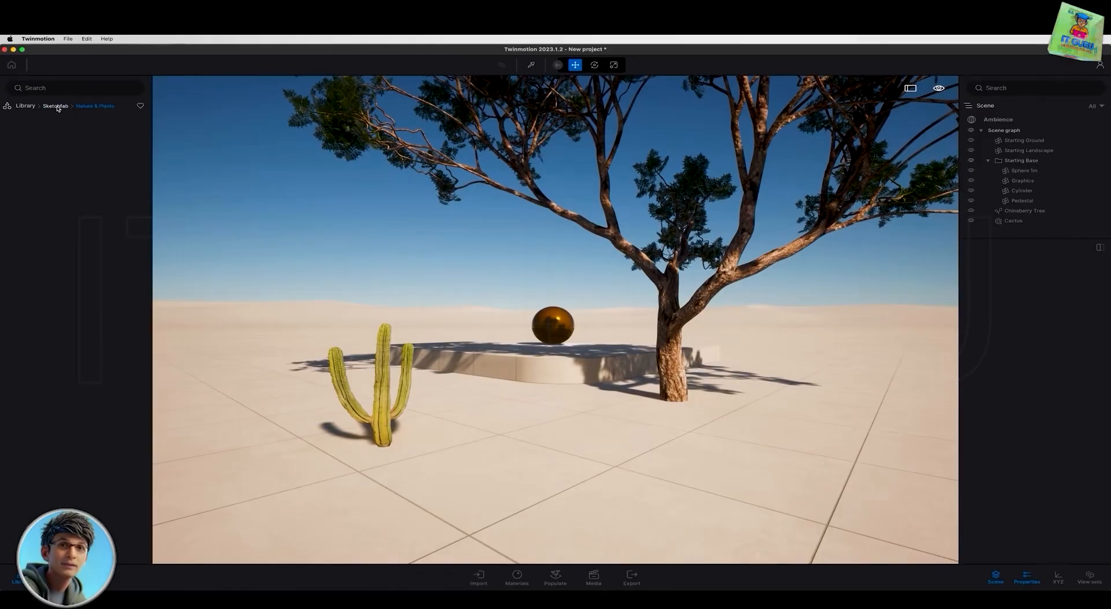
# Open the Globe Plants folder in the User library to view its subfolders.
pyautogui.click(29, 107)
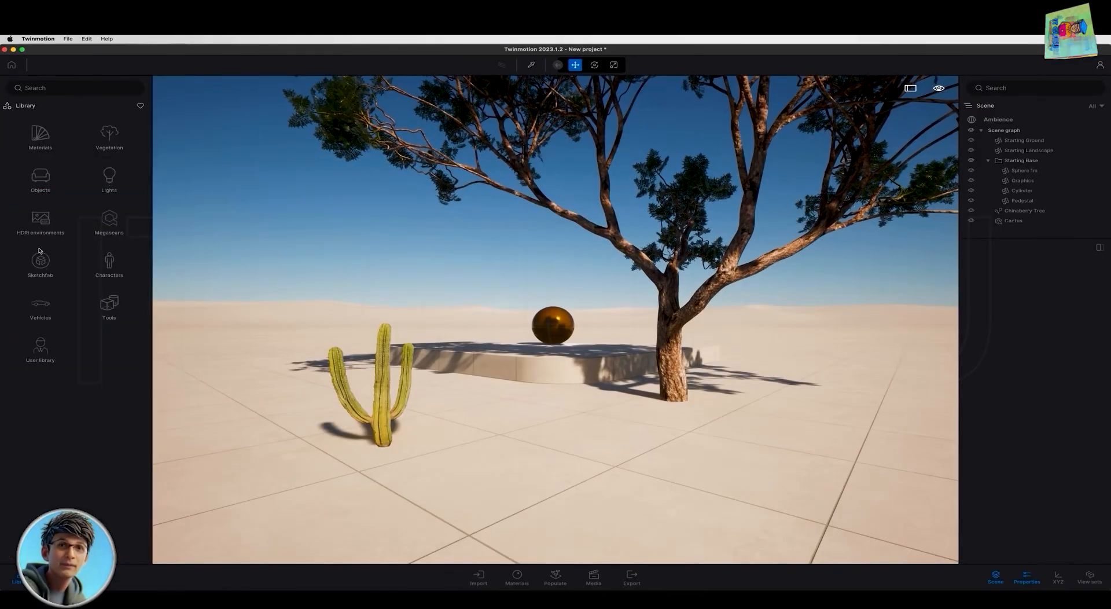
pyautogui.click(41, 349)
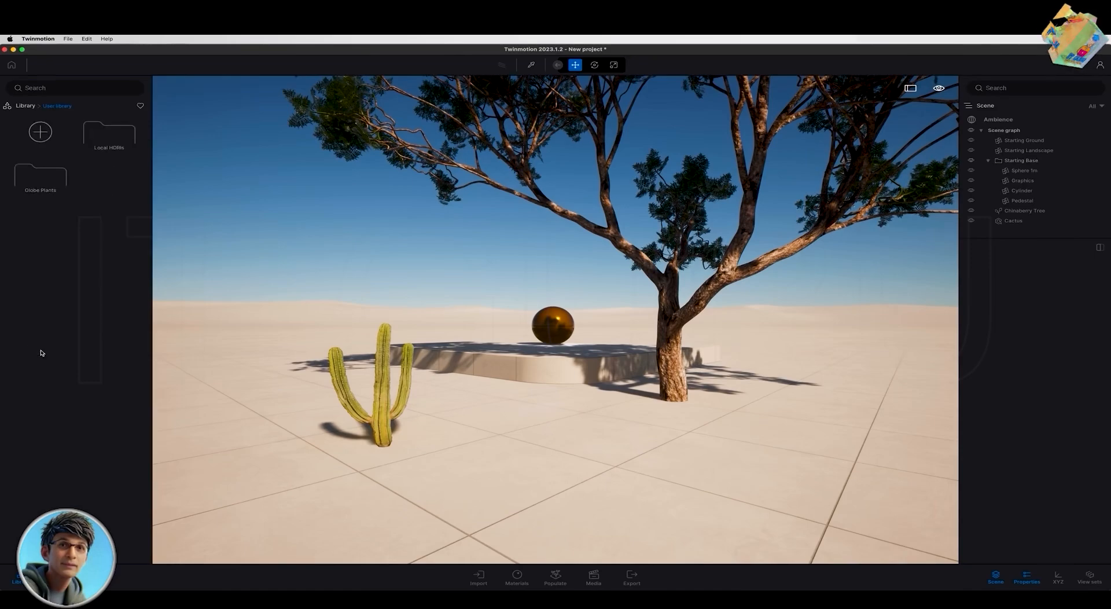
pyautogui.click(32, 174)
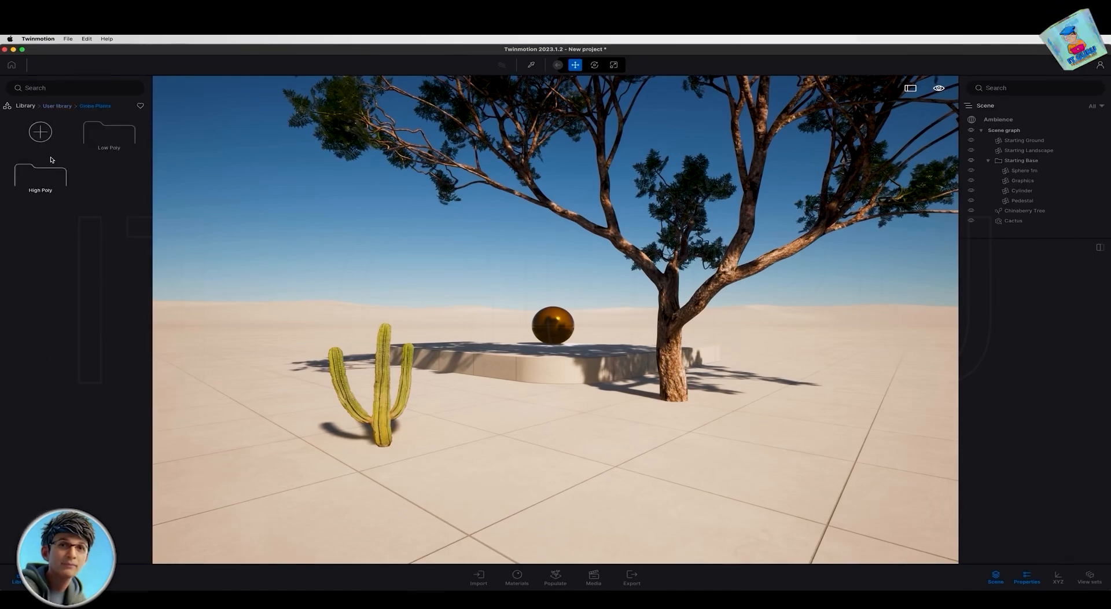
# Open the High Poly plants down to the TWINMOTION folder and place a Eucalyptus globulus on the ground near the Cactus.
pyautogui.click(98, 138)
pyautogui.click(108, 177)
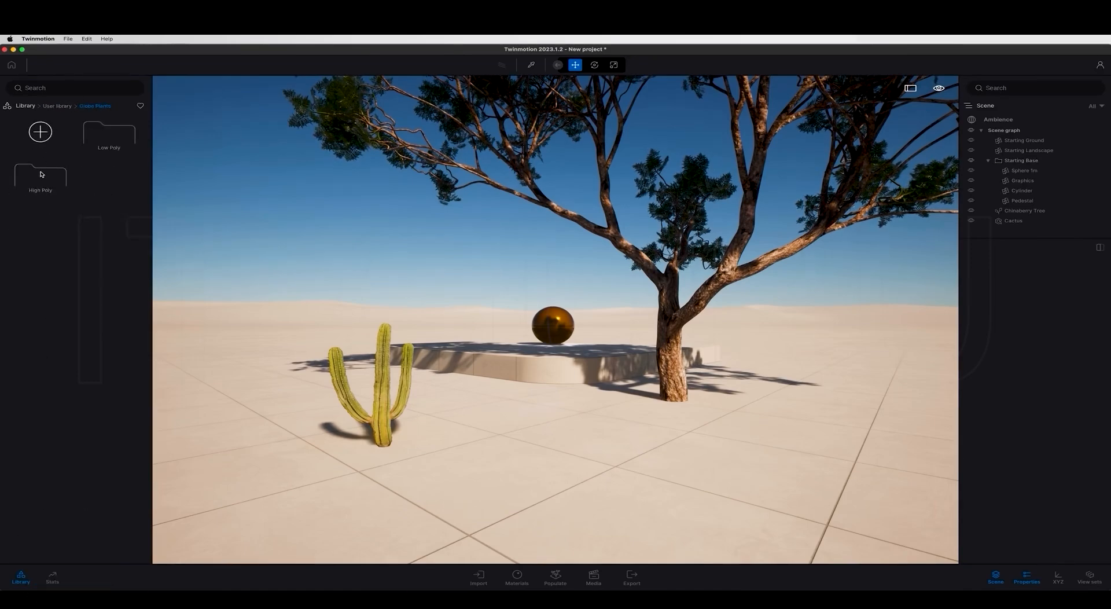
pyautogui.click(109, 196)
pyautogui.moveTo(276, 393)
pyautogui.mouseDown(button='right')
pyautogui.moveTo(249, 404)
pyautogui.moveTo(277, 393)
pyautogui.mouseUp(button='right')
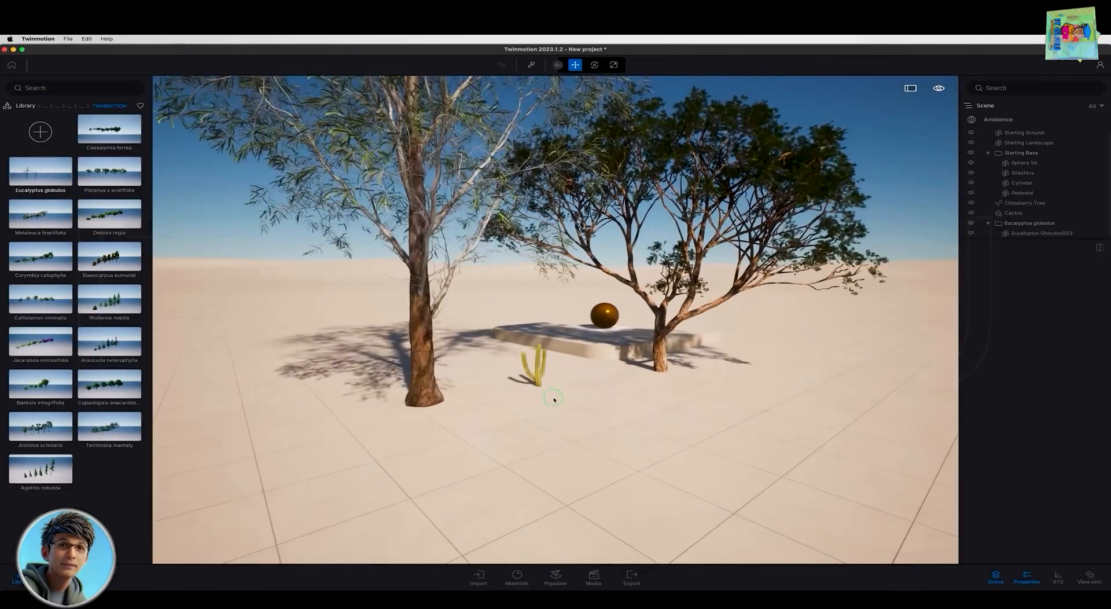
# Examine the placed Eucalyptus globulus and the Chinaberry Tree from above and from ground level.
pyautogui.moveTo(553, 396); pyautogui.dragTo(503, 425, button='right')
pyautogui.press('s')
pyautogui.press('a')
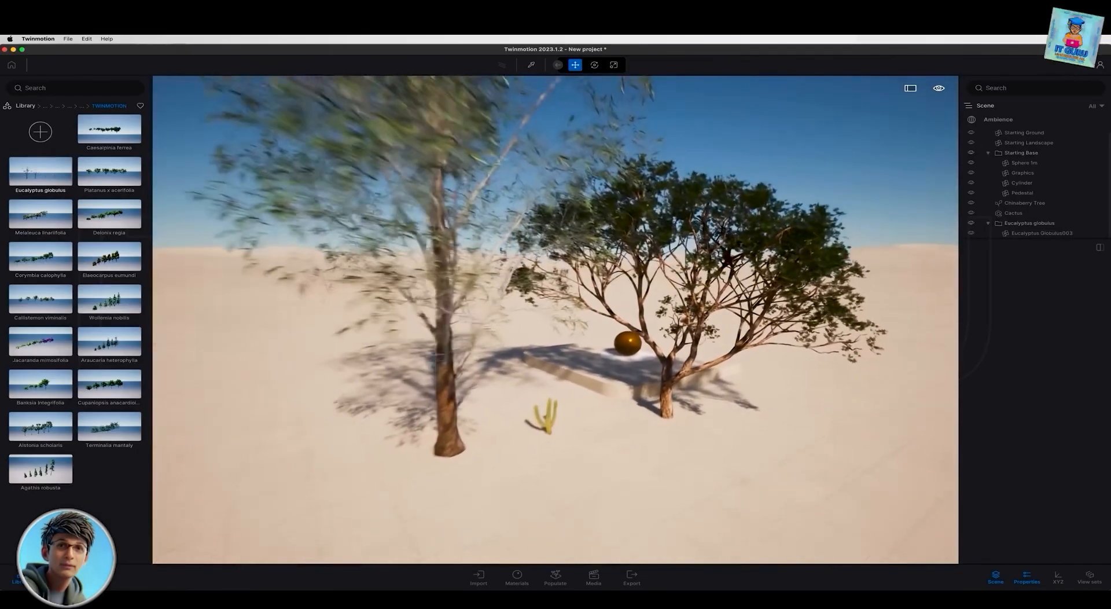
pyautogui.press('d')
pyautogui.press('d')
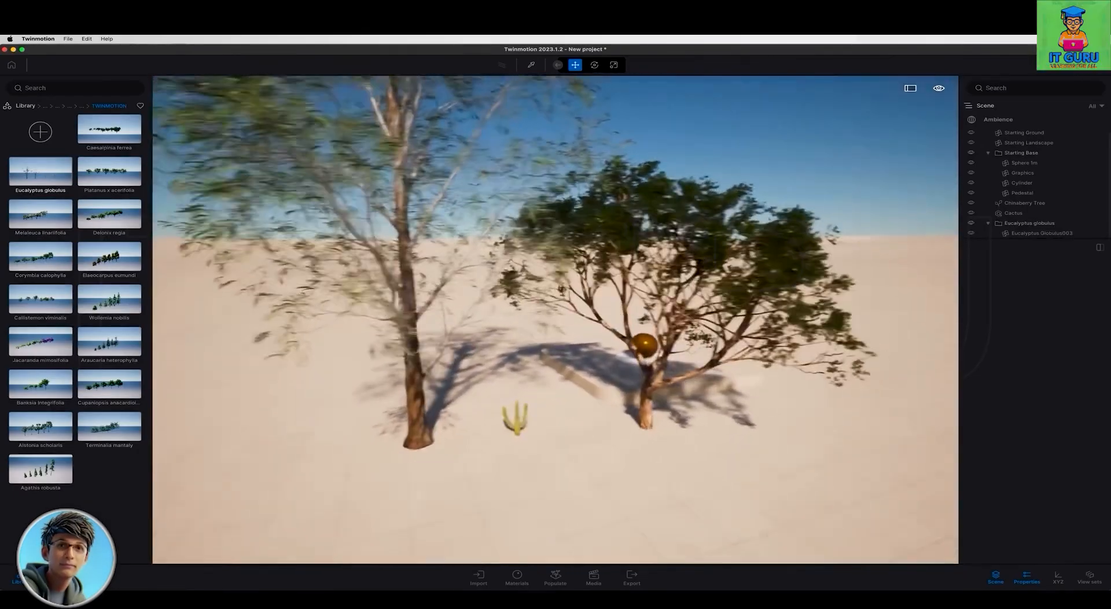
pyautogui.press('e')
pyautogui.press('a')
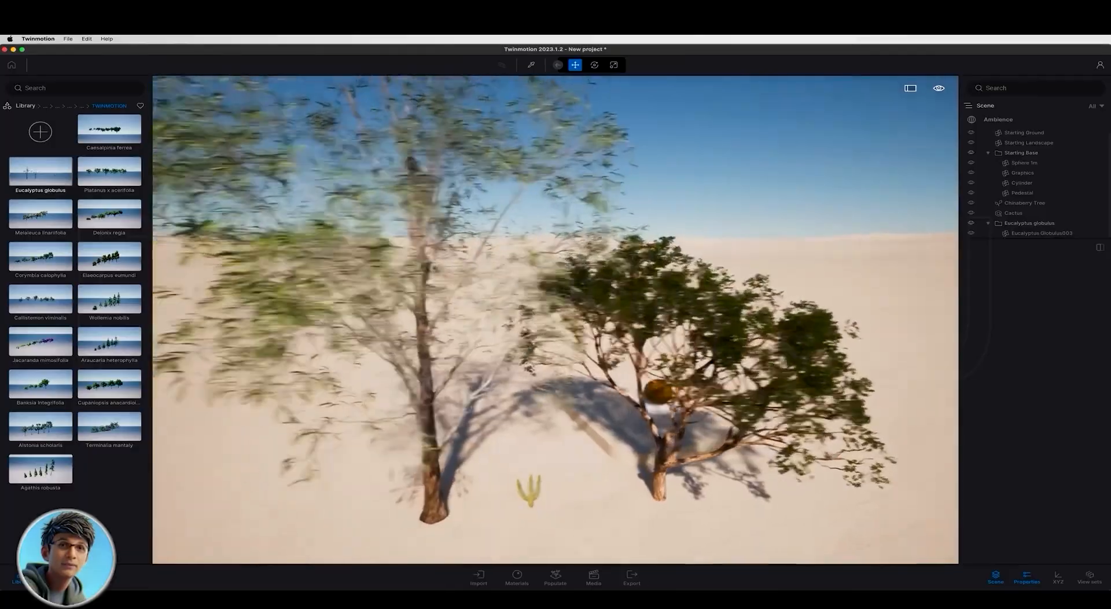
pyautogui.press('e')
pyautogui.press('d')
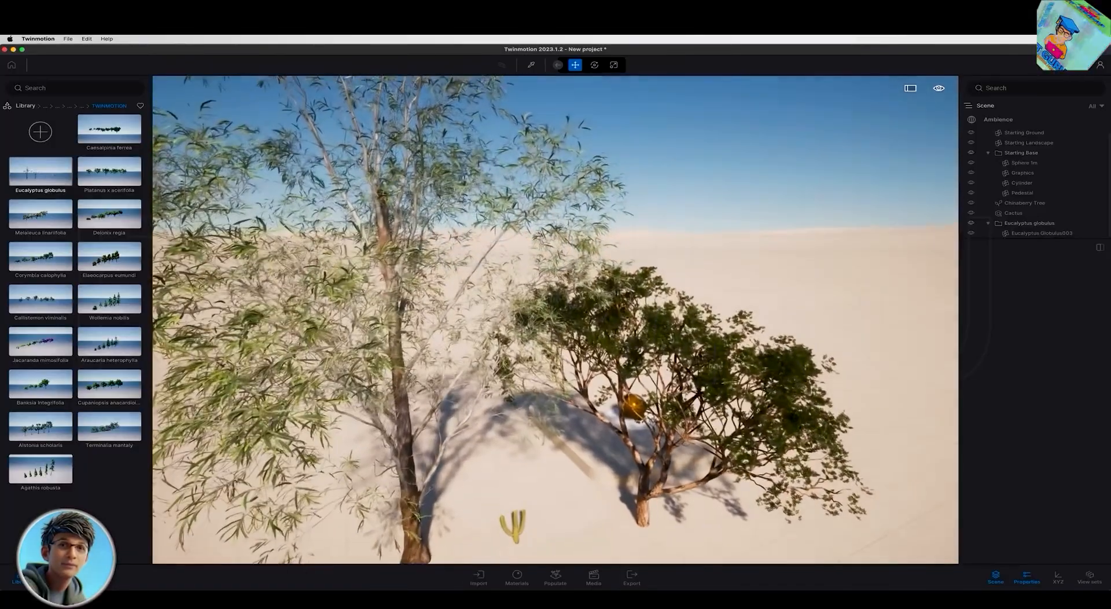
pyautogui.press('q')
pyautogui.press('a')
pyautogui.press('e')
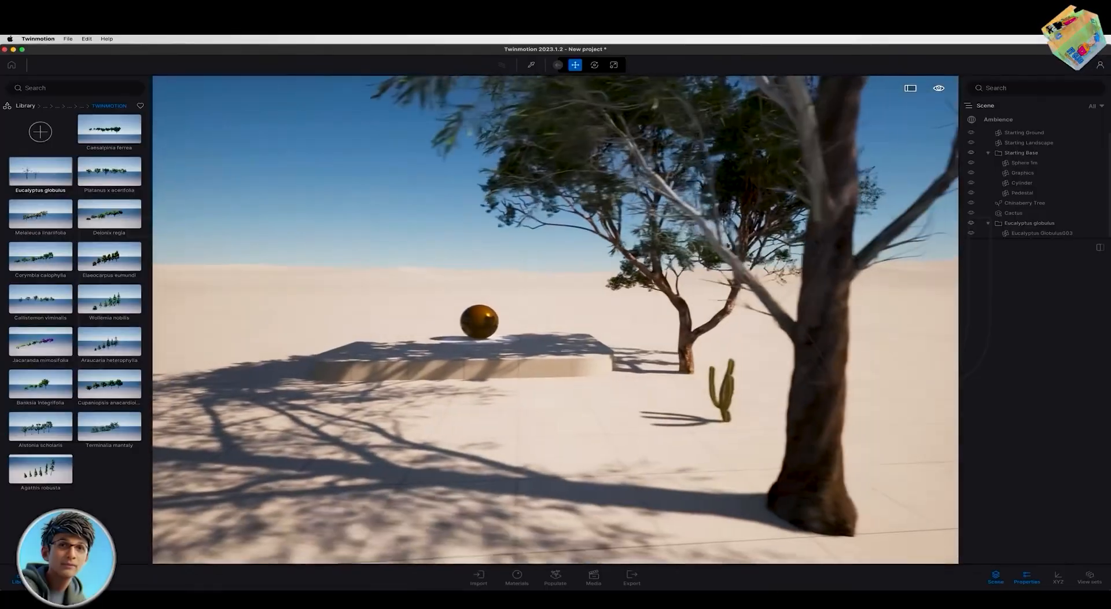
pyautogui.press('s')
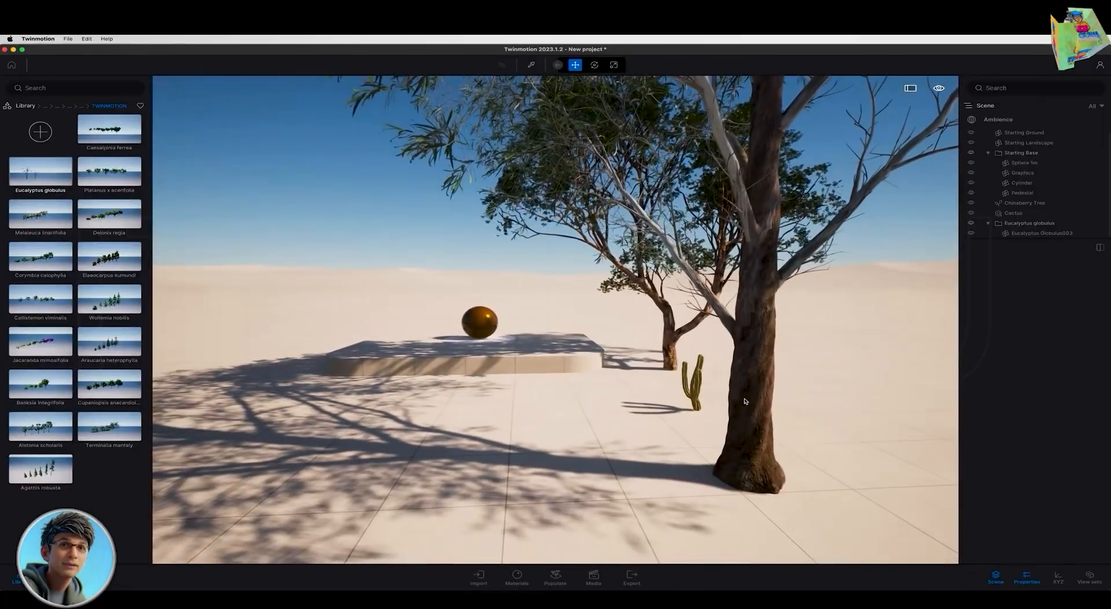
# Delete the Eucalyptus tree, the Cactus and the Chinaberry Tree from the scene.
pyautogui.click(759, 386)
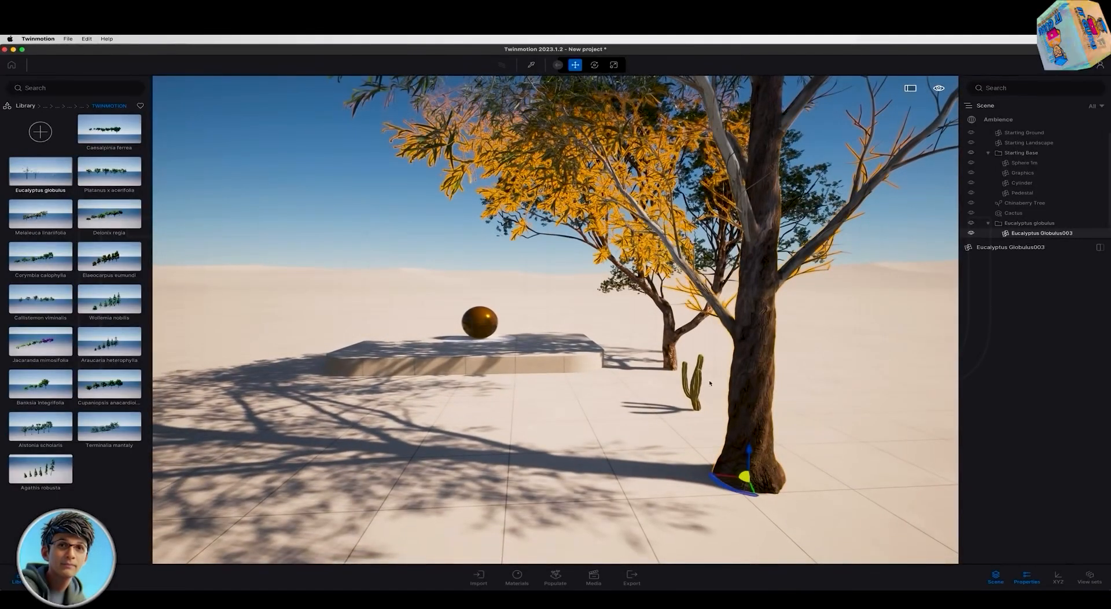
pyautogui.press('Delete')
pyautogui.click(683, 363)
pyautogui.press('Delete')
pyautogui.click(669, 356)
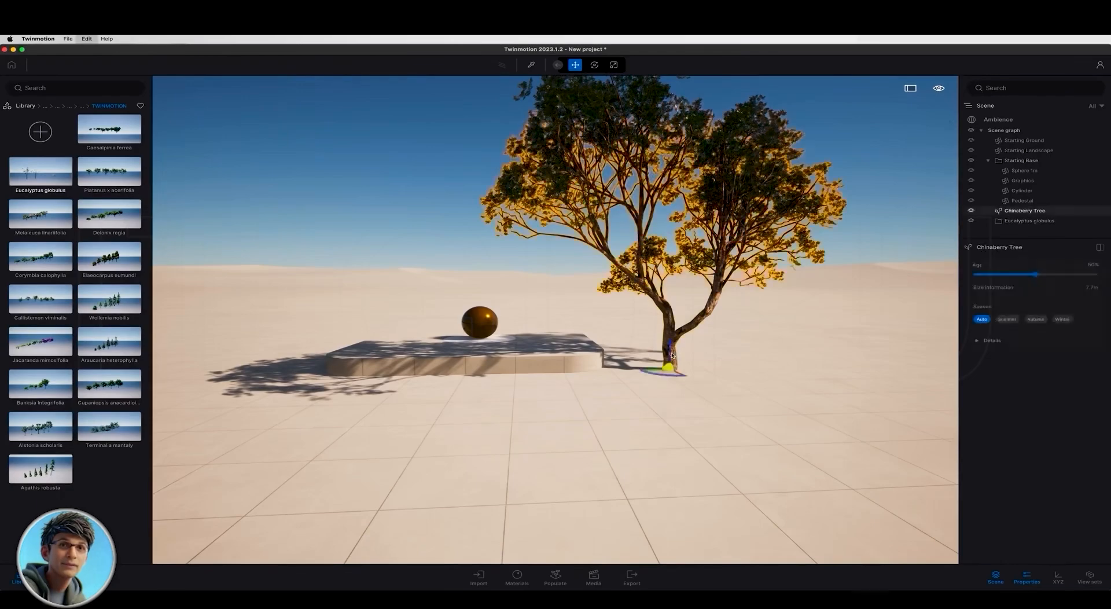
pyautogui.press('Delete')
# Face the pedestal and sphere frontally and return the library to its top-level categories.
pyautogui.press('w')
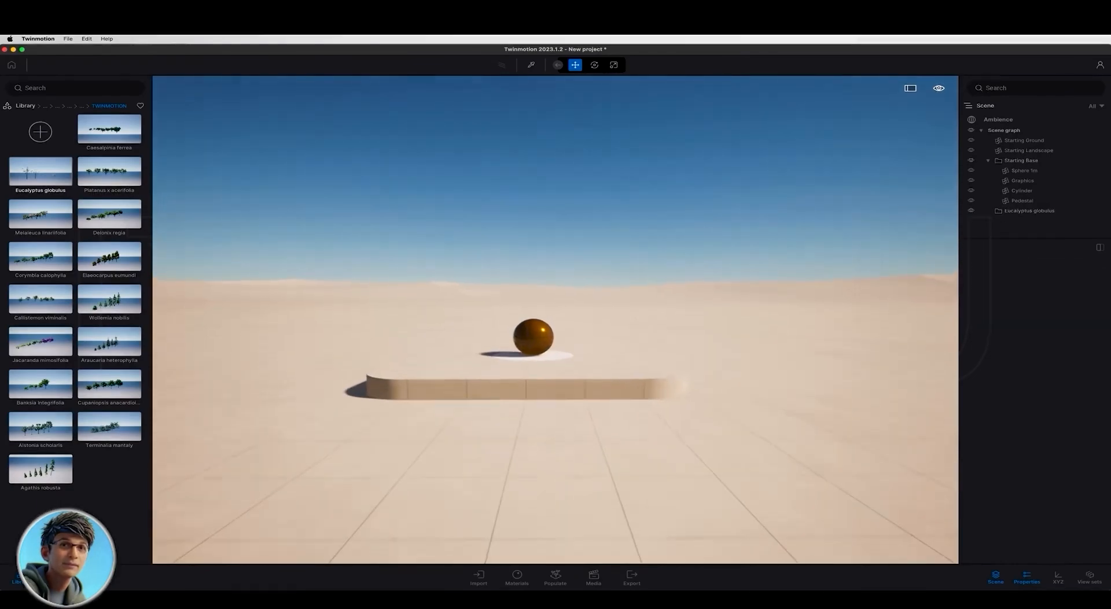
pyautogui.press('d')
pyautogui.press('q')
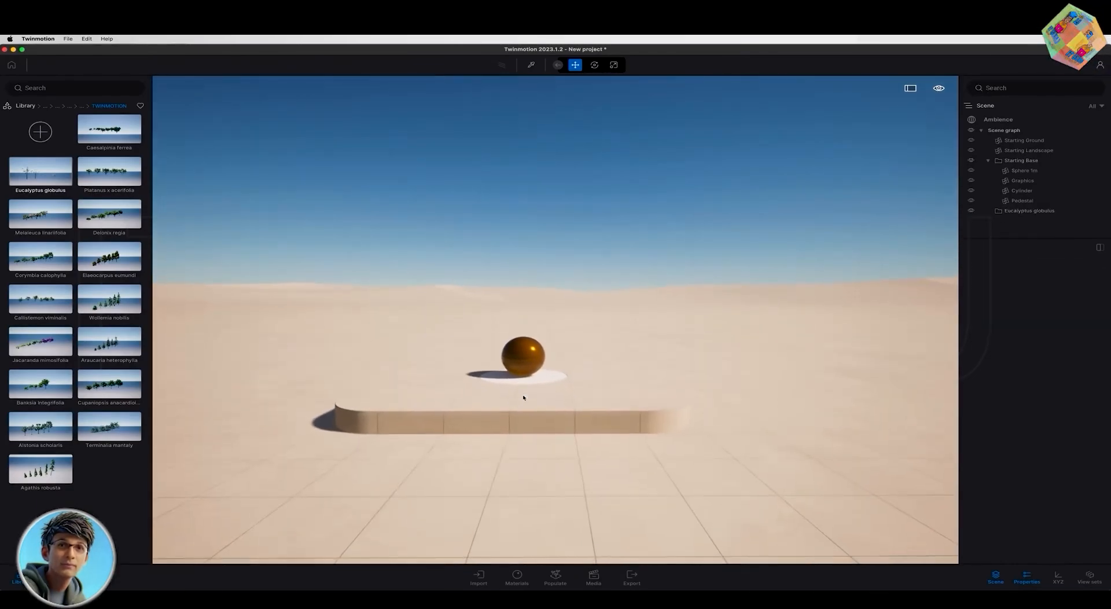
pyautogui.press('a')
pyautogui.click(30, 107)
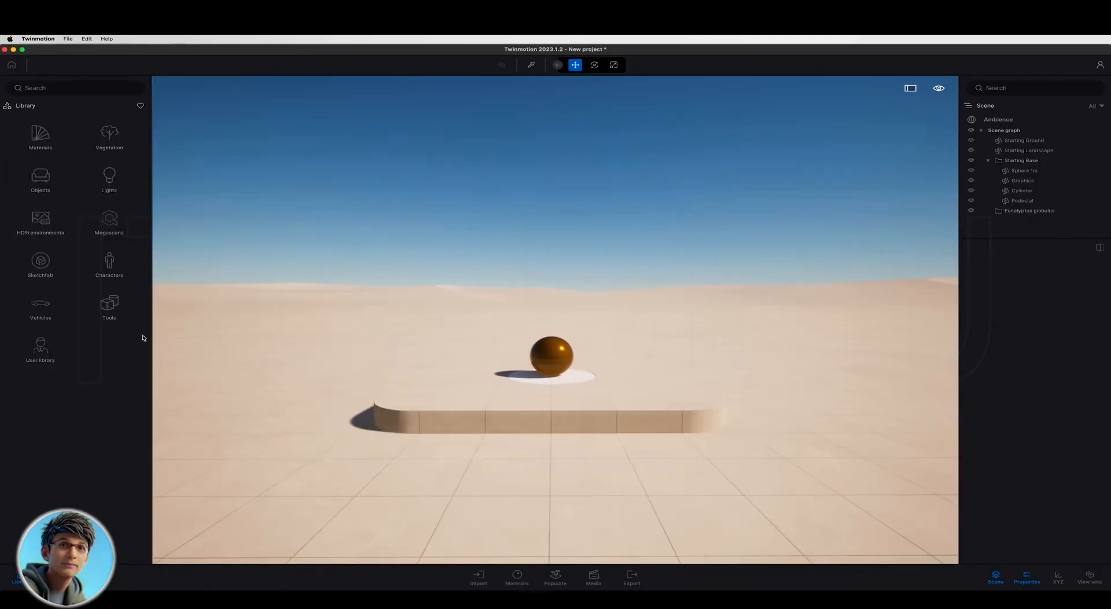
pyautogui.press('w')
pyautogui.press('d')
pyautogui.press('w')
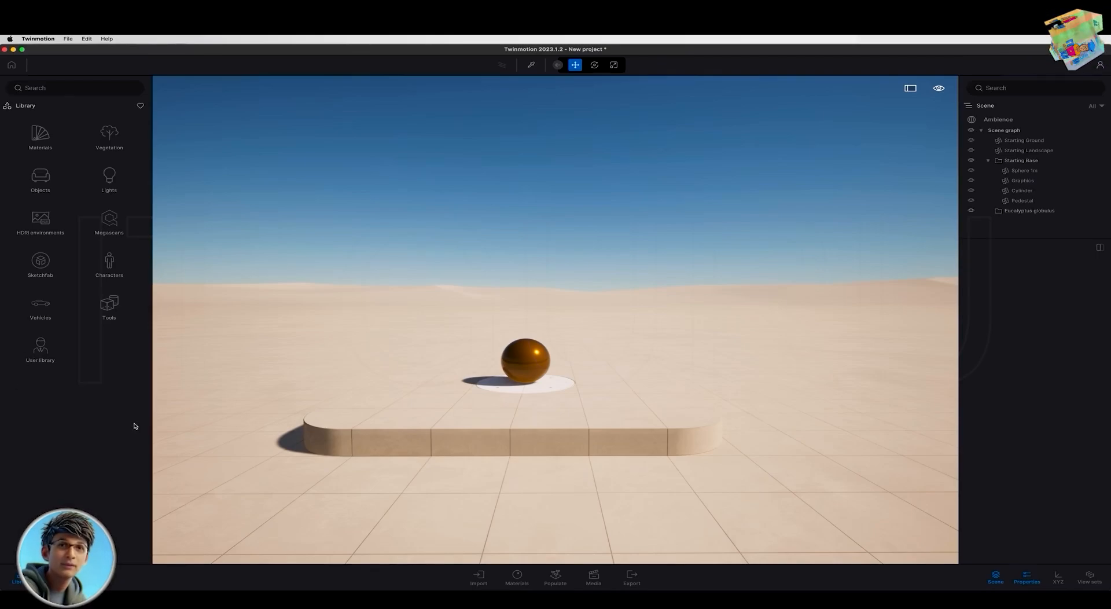
pyautogui.press('a')
pyautogui.press('s')
pyautogui.press('d')
pyautogui.press('a')
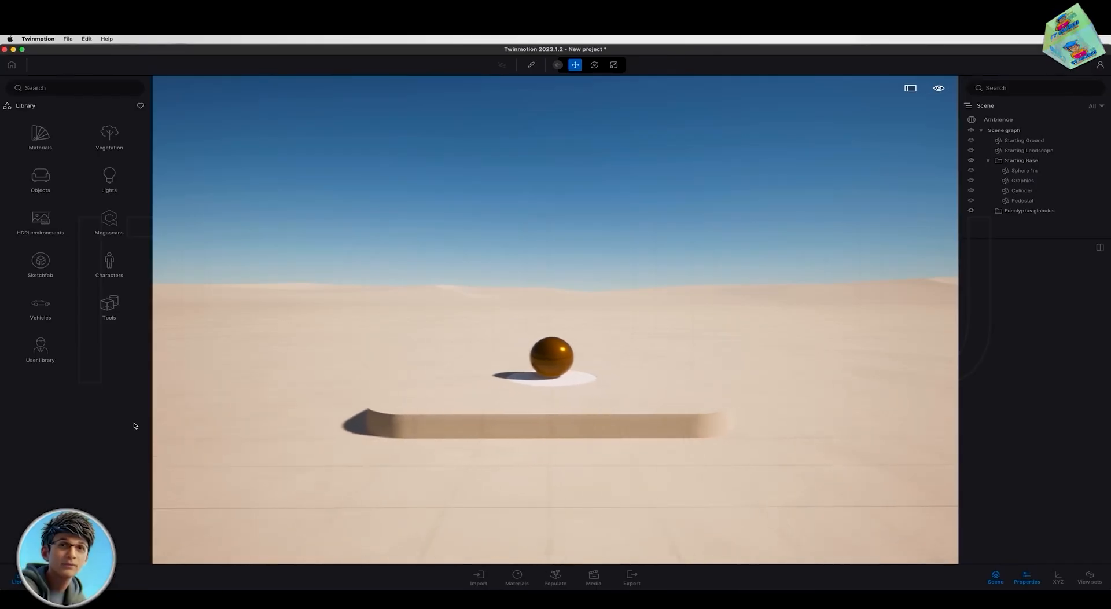
pyautogui.press('s')
pyautogui.press('d')
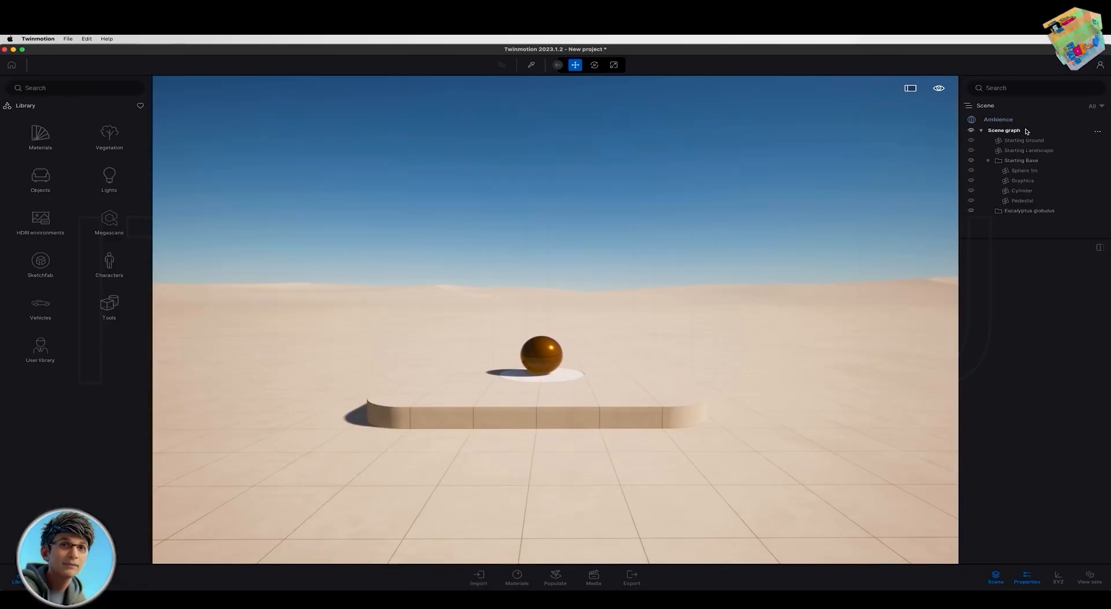
# Examine the objects in the scene graph and collapse the Starting Base folder.
pyautogui.scroll(1, 1026, 131)
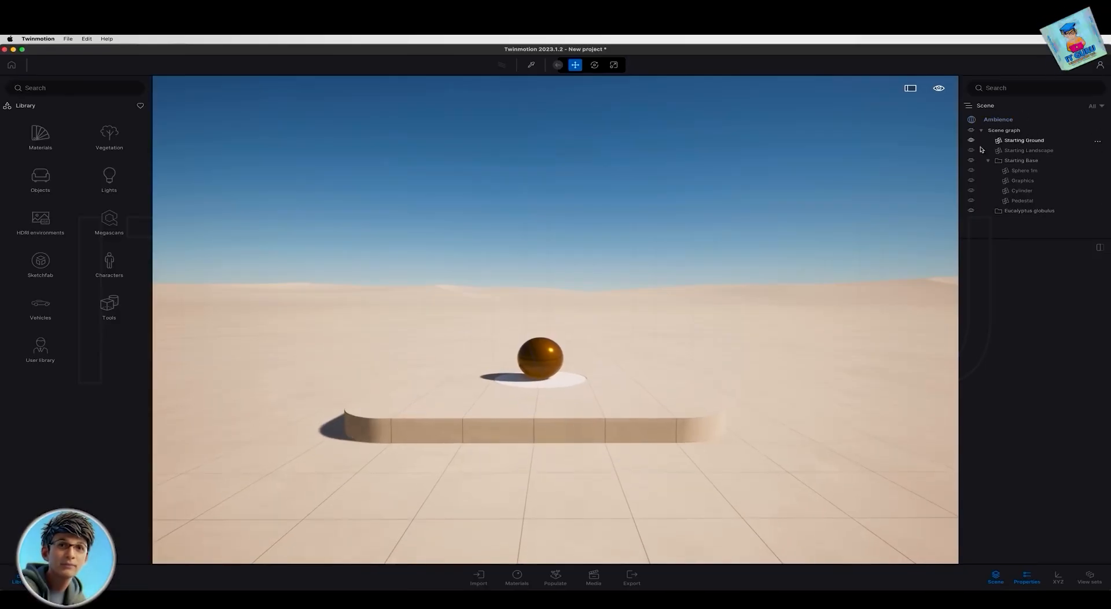
pyautogui.click(1020, 119)
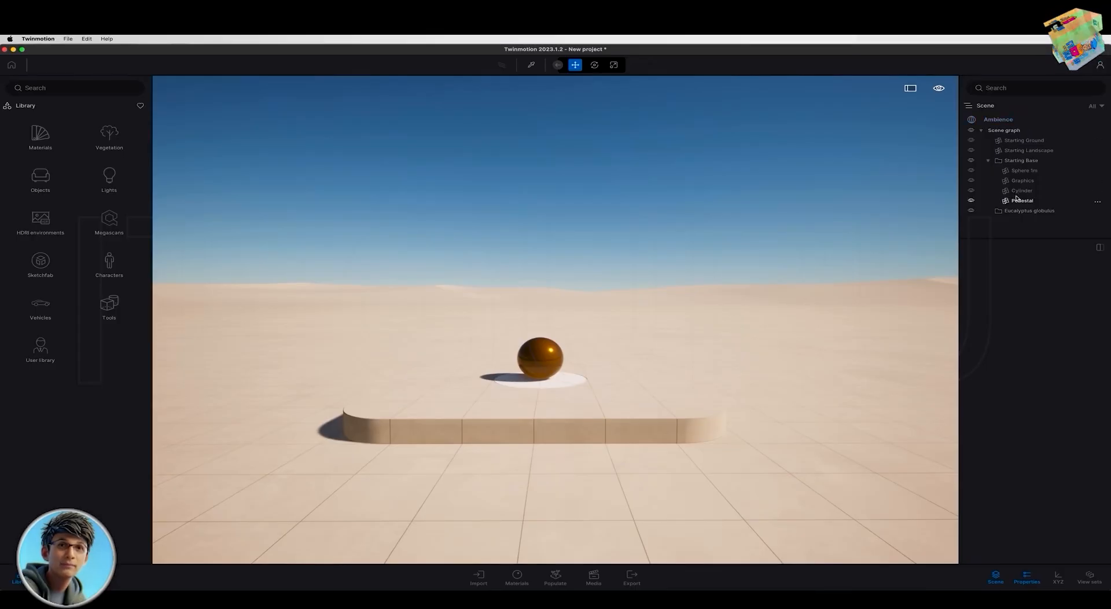
pyautogui.click(988, 162)
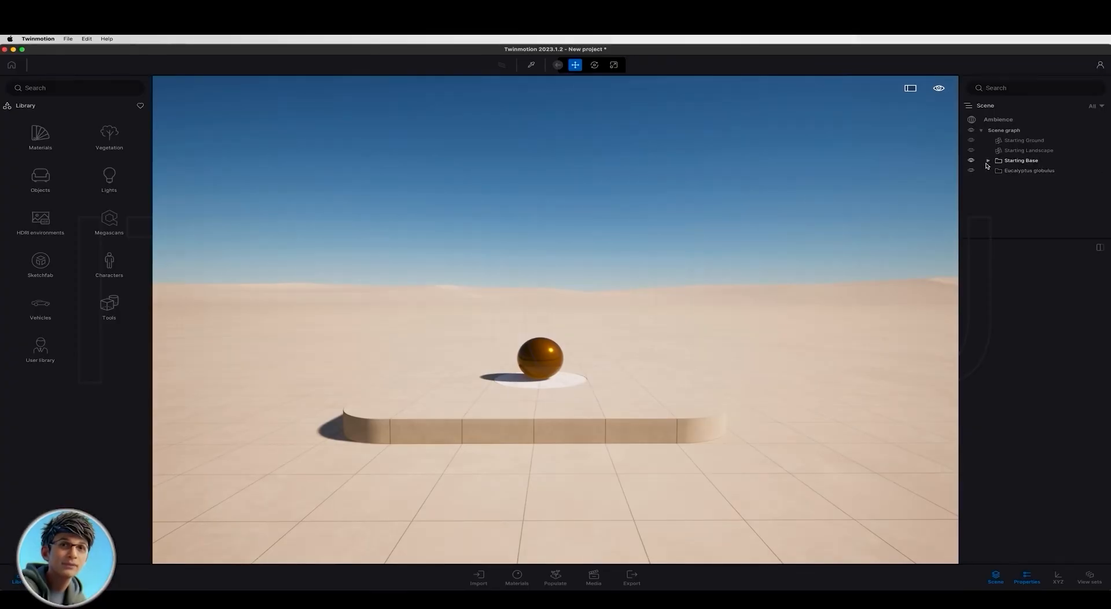
pyautogui.click(989, 162)
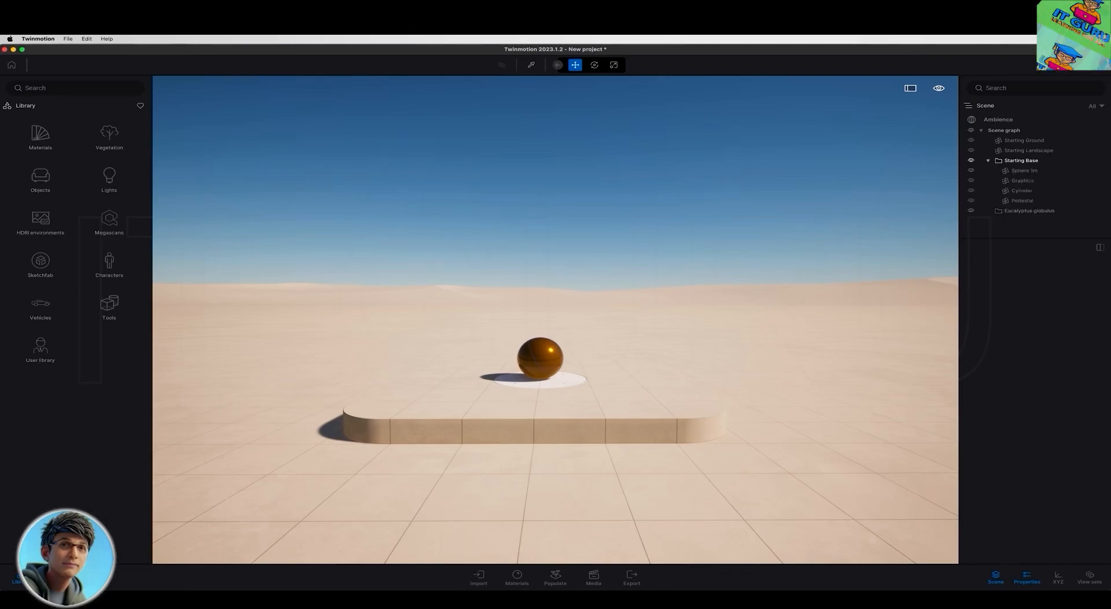
pyautogui.click(989, 162)
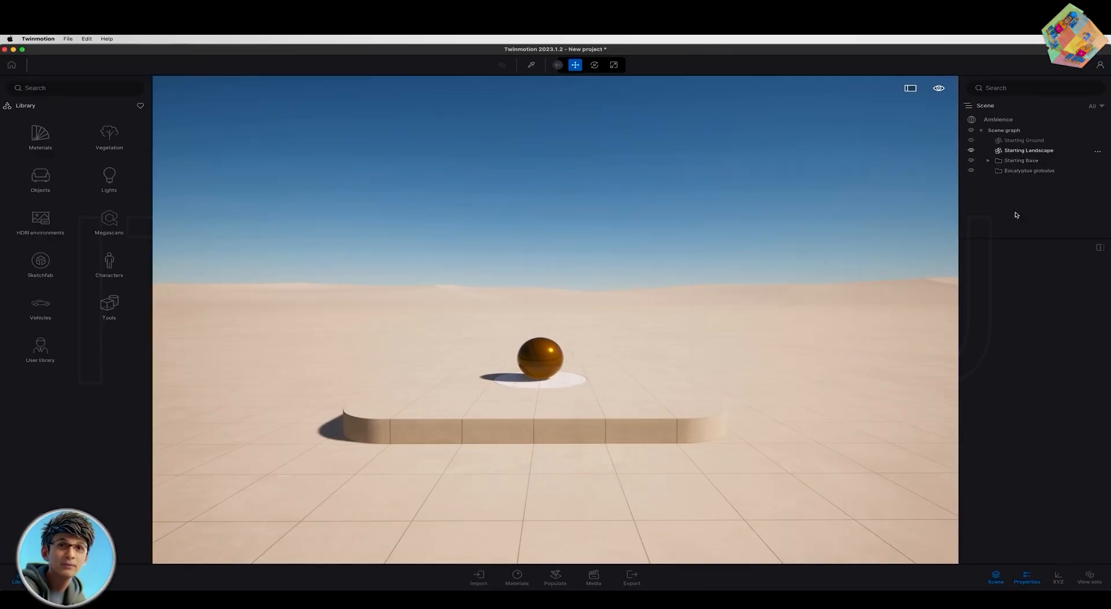
# Delete the empty Eucalyptus globulus folder from the scene graph, and collapse and expand the whole graph.
pyautogui.click(1017, 174)
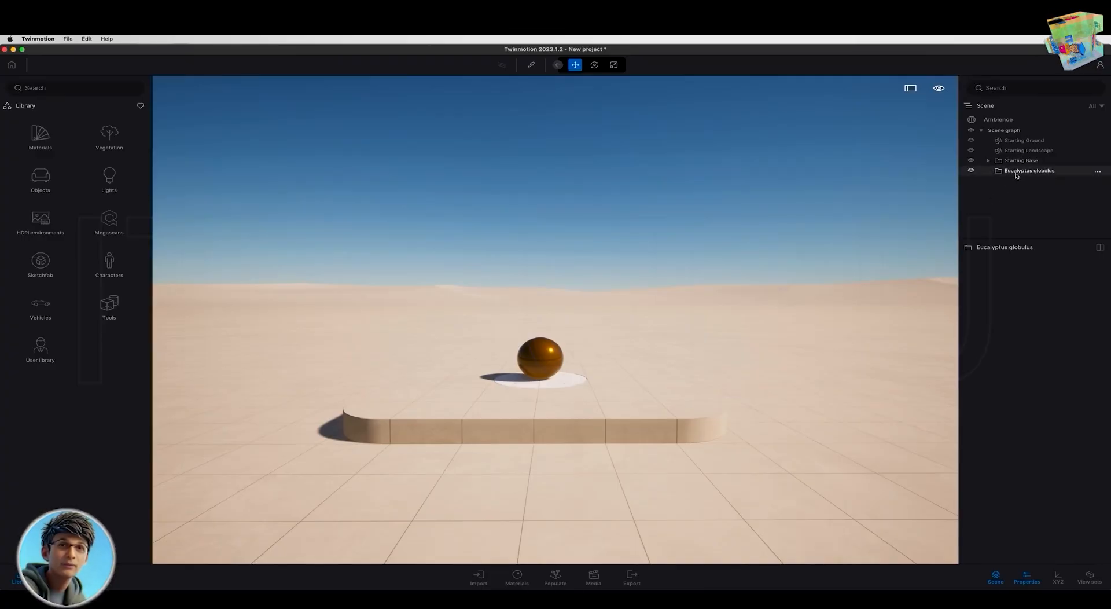
pyautogui.press('Delete')
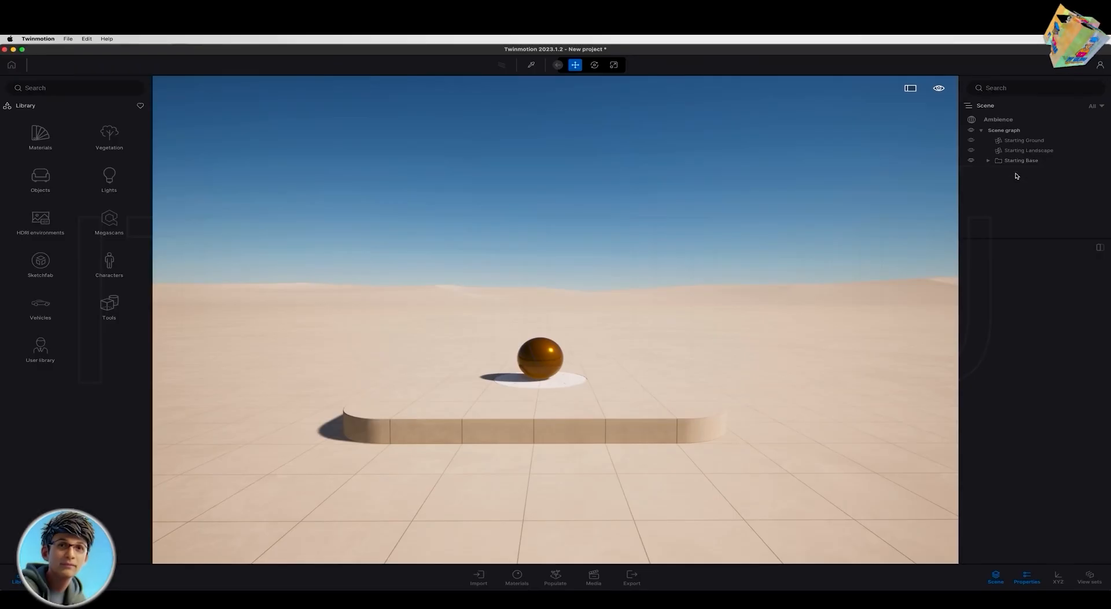
pyautogui.click(980, 130)
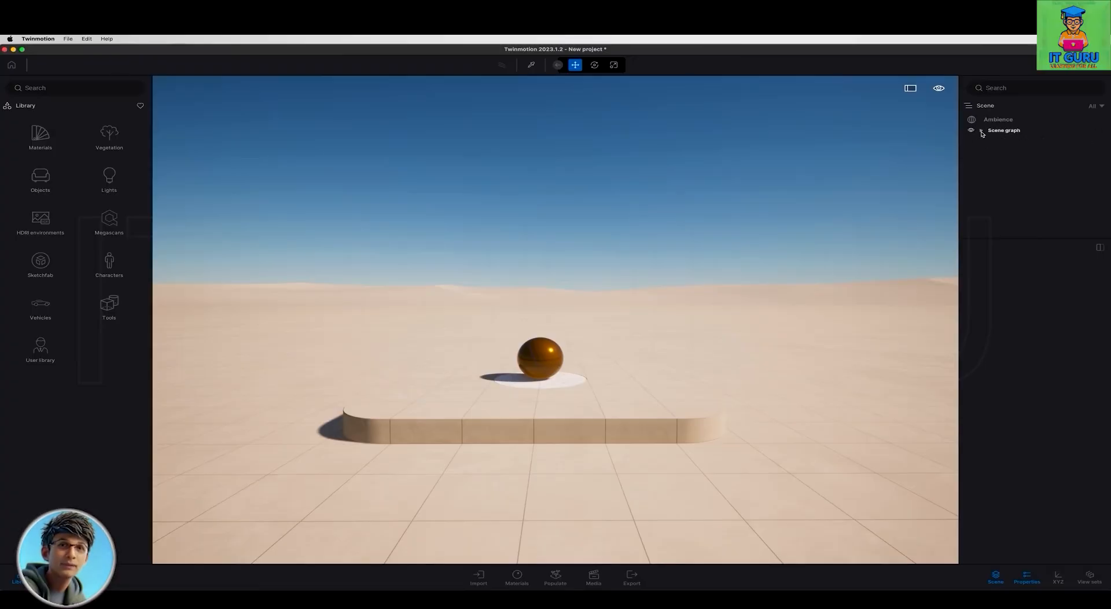
pyautogui.click(981, 132)
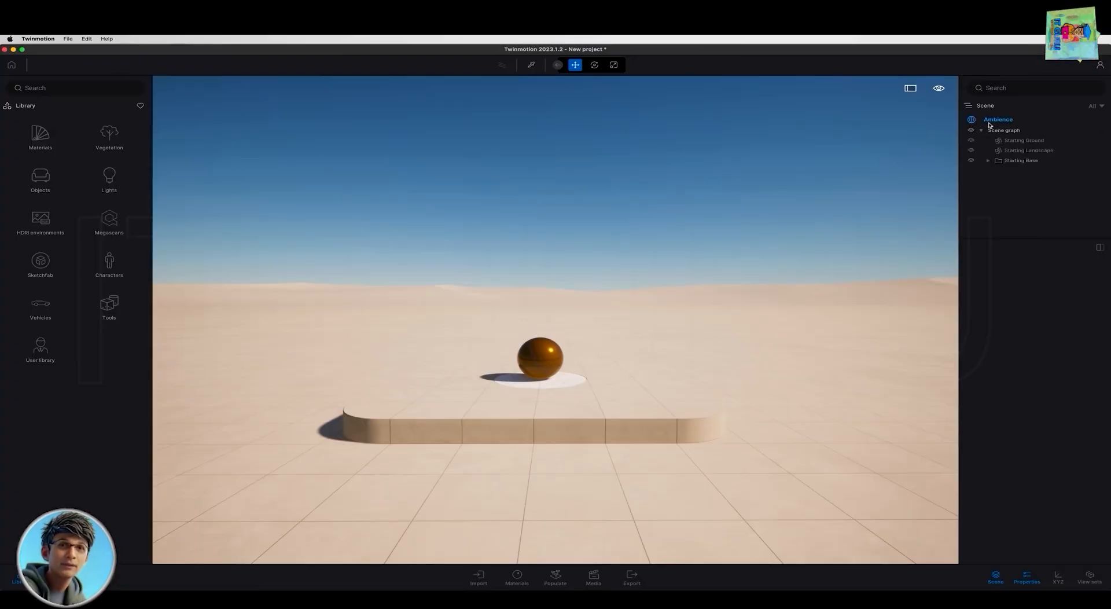
# Toggle the visibility of Starting Ground, Starting Landscape and Starting Base off and back on.
pyautogui.click(971, 141)
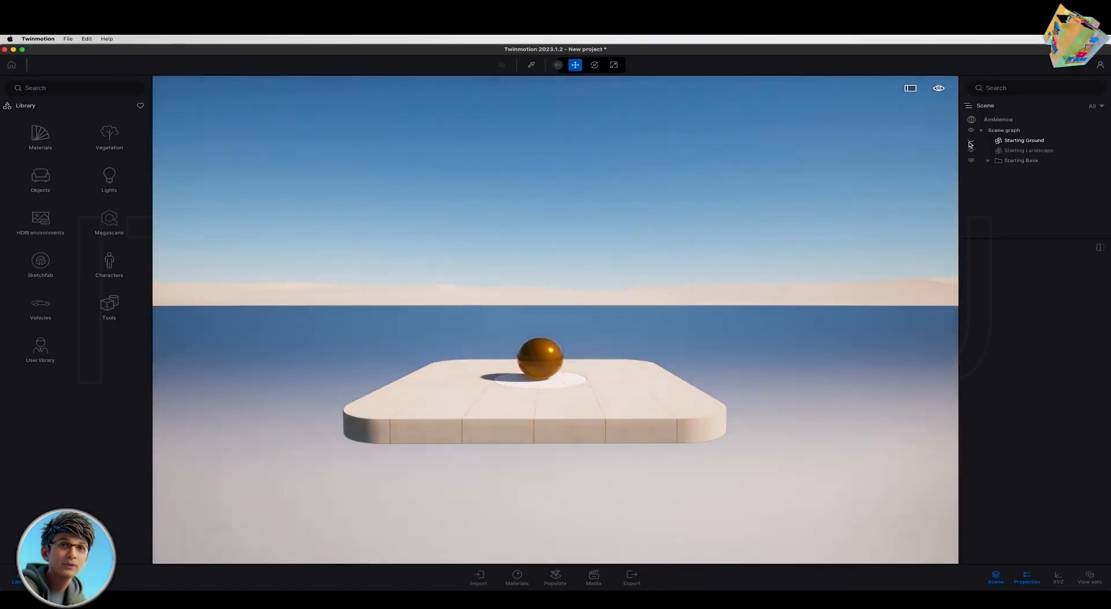
pyautogui.click(971, 151)
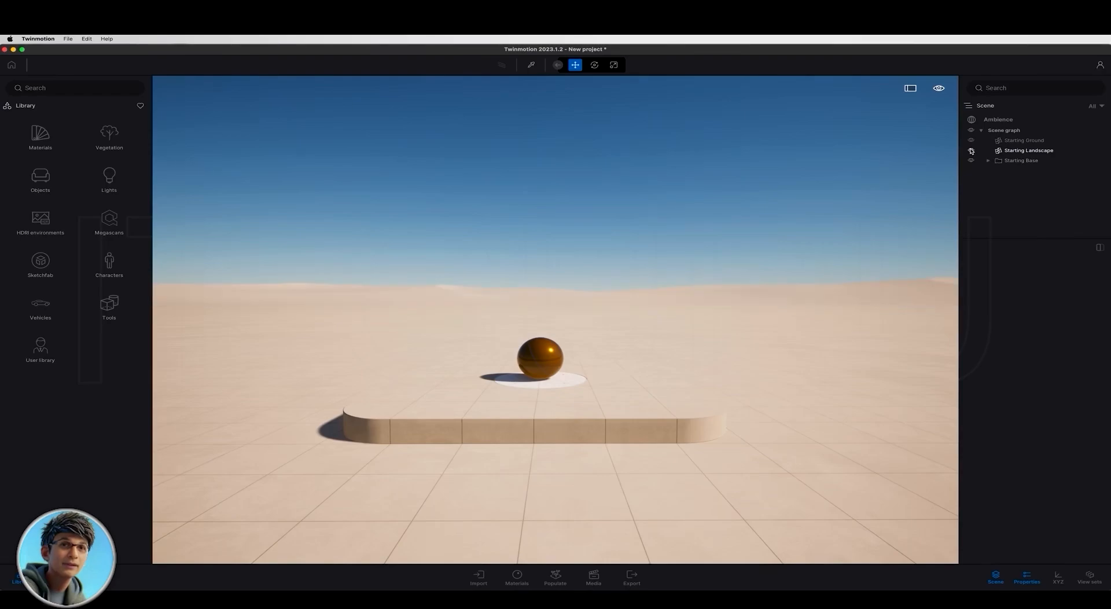
pyautogui.click(971, 161)
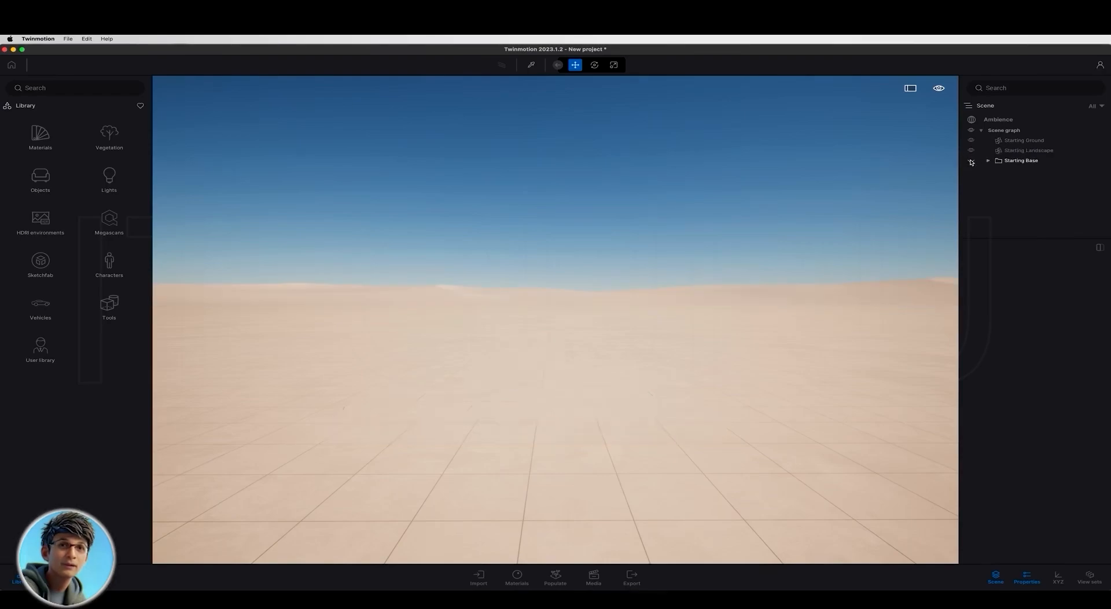
pyautogui.click(971, 160)
# Delete the Starting Base folder, and toggle the visibility of Starting Ground and Starting Landscape off and back on.
pyautogui.click(1024, 161)
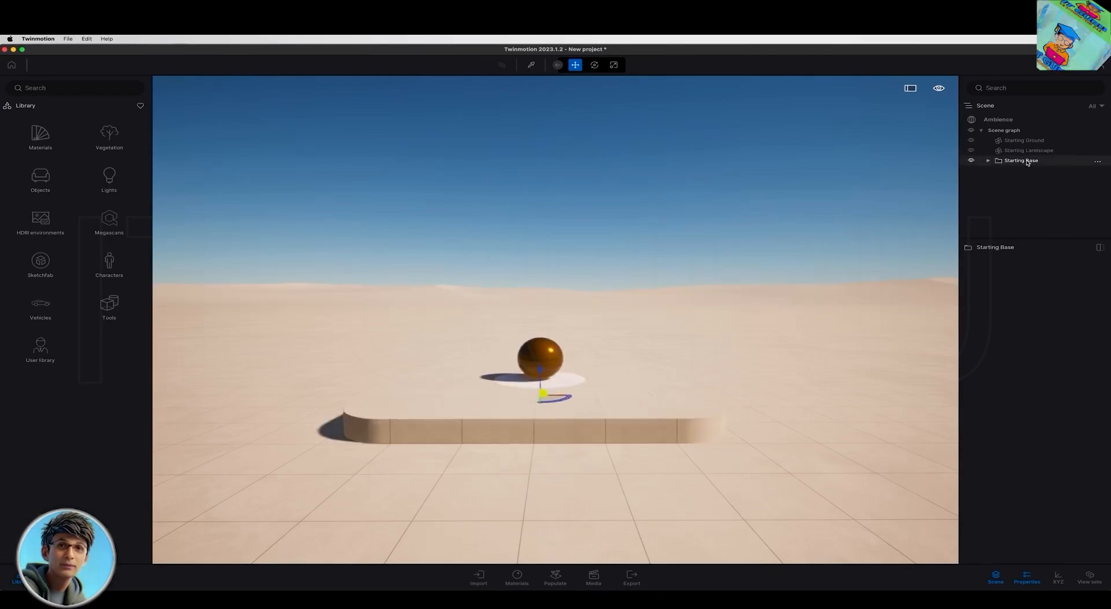
pyautogui.press('Delete')
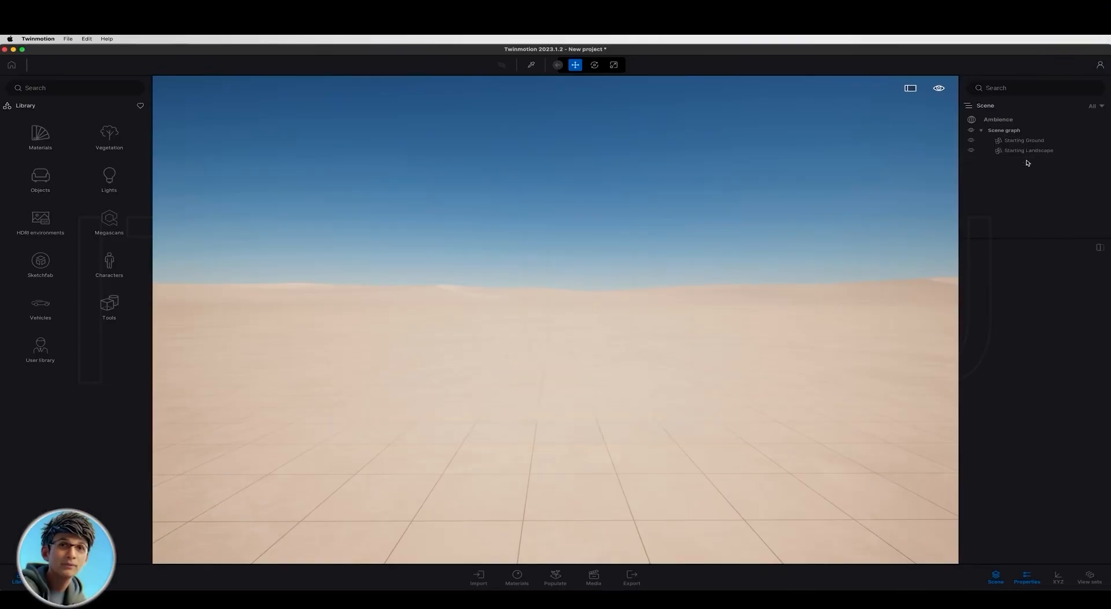
pyautogui.click(971, 141)
pyautogui.click(971, 141)
pyautogui.click(971, 151)
pyautogui.click(971, 152)
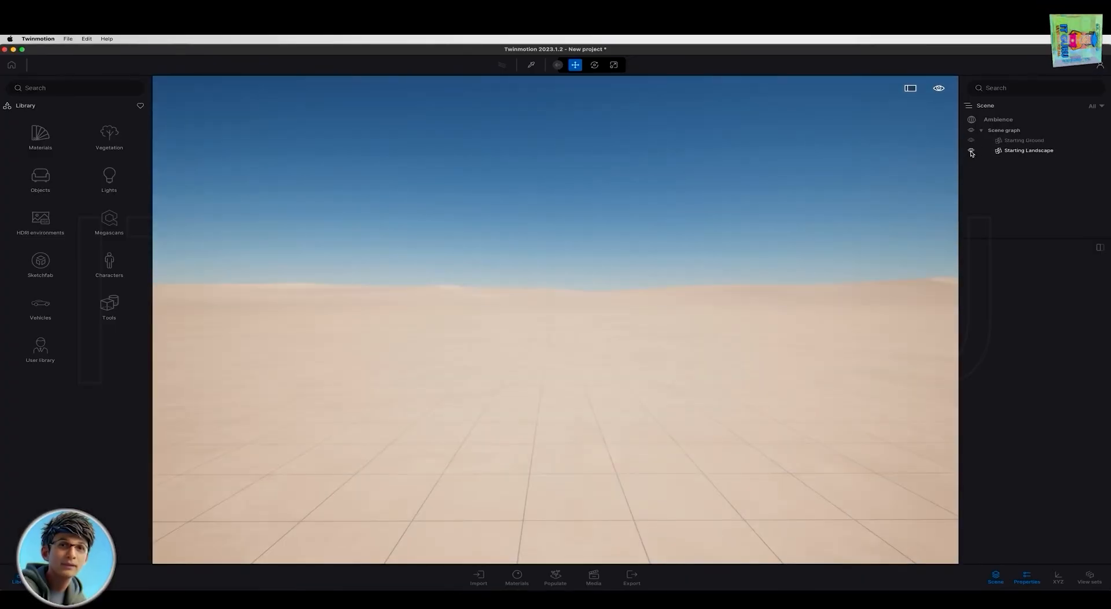
# Open the Ambience environment settings for lighting, weather and location, and undo the deletion of Starting Base.
pyautogui.click(1010, 121)
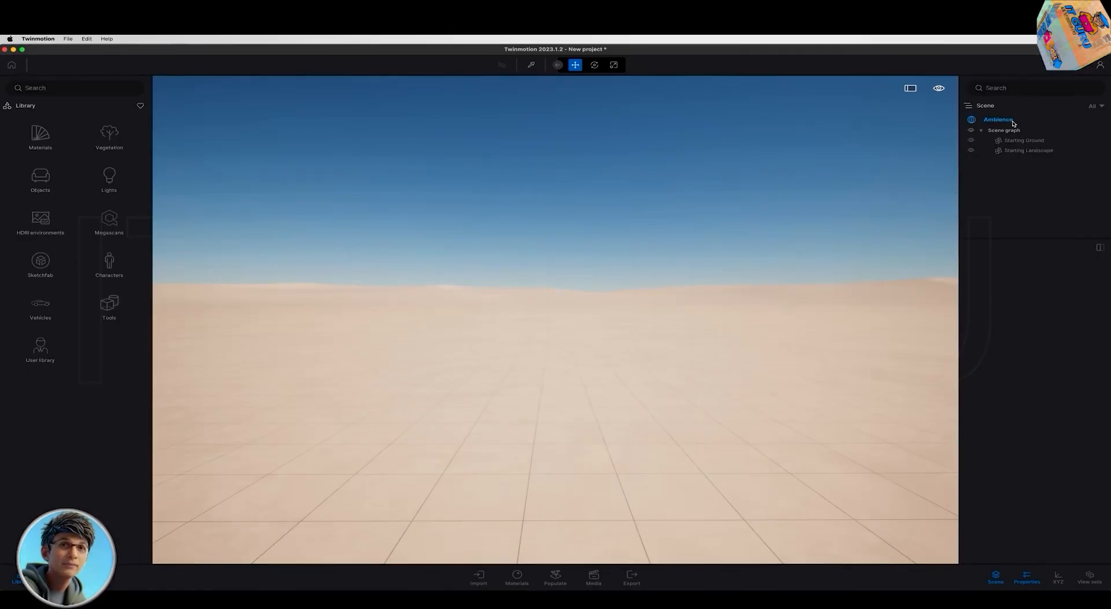
pyautogui.click(1013, 124)
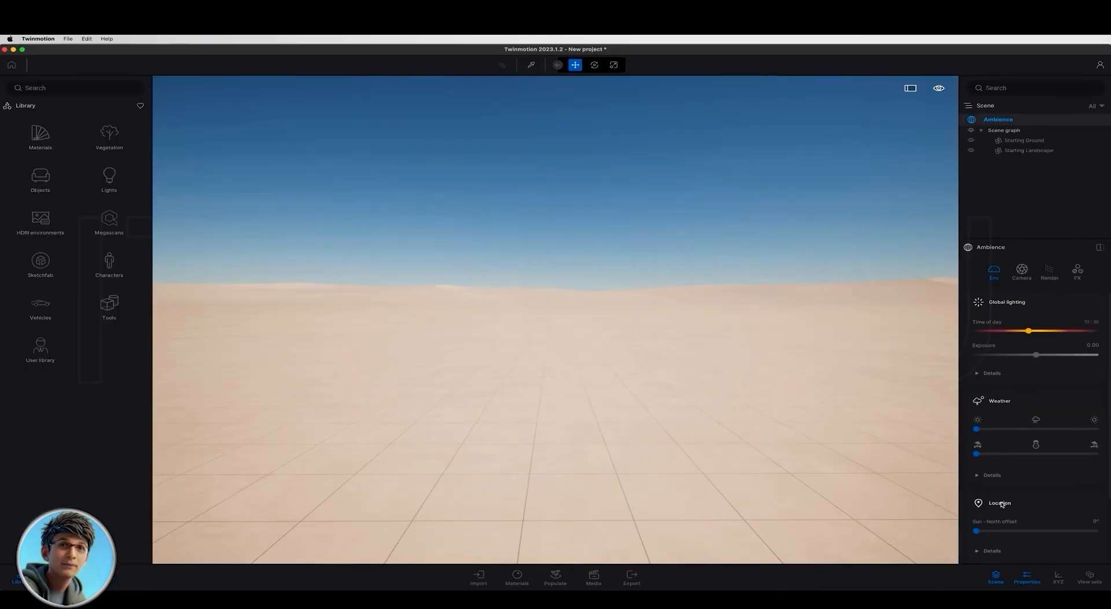
pyautogui.moveTo(1001, 504)
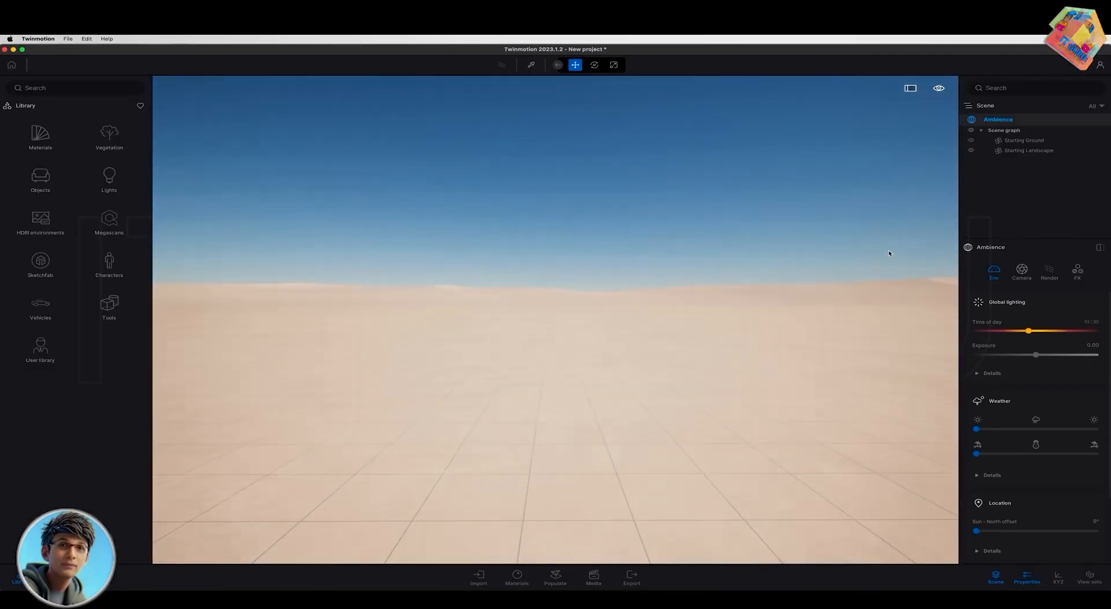
pyautogui.click(1012, 120)
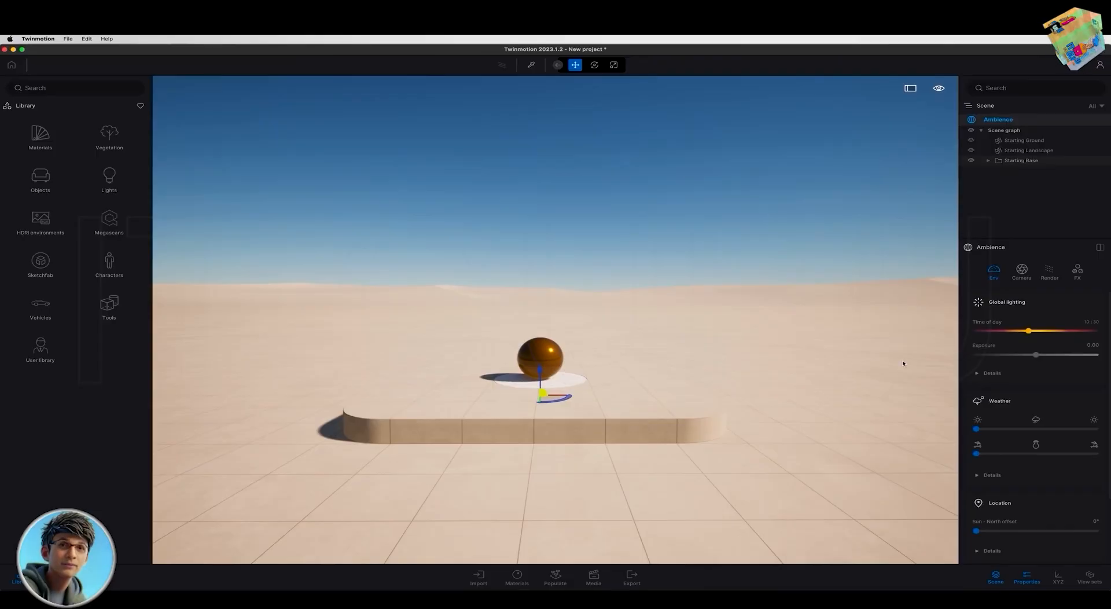
# Move and turn the camera around the Starting Base to view the platform and sphere from a shifted viewpoint.
pyautogui.press('w')
pyautogui.press('a')
pyautogui.moveTo(670, 417); pyautogui.dragTo(668, 388, button='right')
pyautogui.press('e')
pyautogui.press('s')
pyautogui.press('w')
pyautogui.press('q')
pyautogui.moveTo(722, 430); pyautogui.dragTo(722, 427, button='right')
pyautogui.press('s')
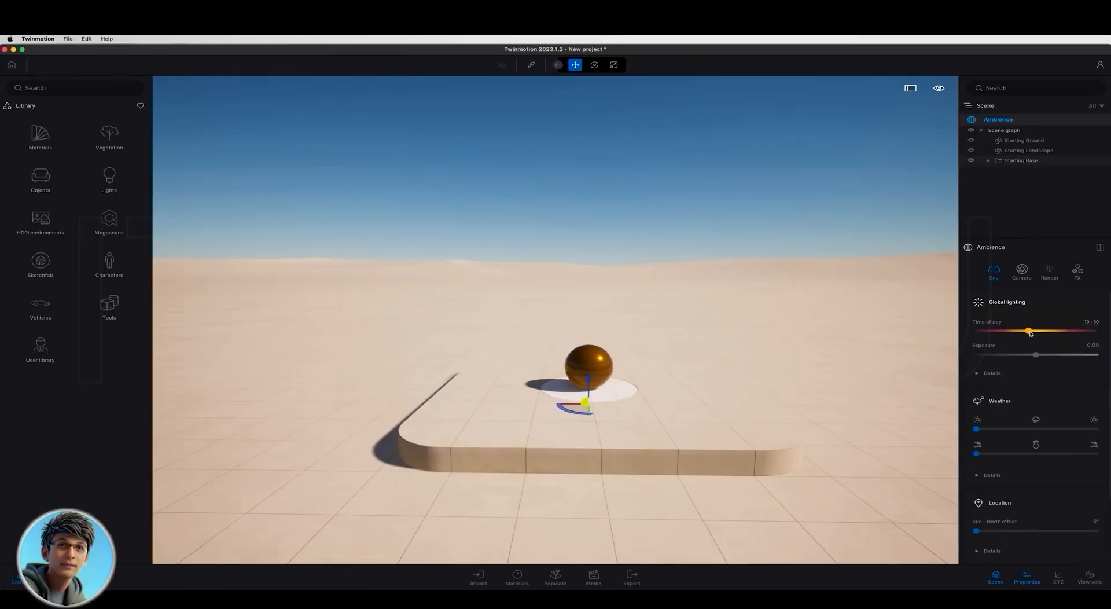
# Sweep the time of day through evening and night, and bring it to about 07:40 in the morning.
pyautogui.moveTo(1030, 334); pyautogui.dragTo(1080, 332)
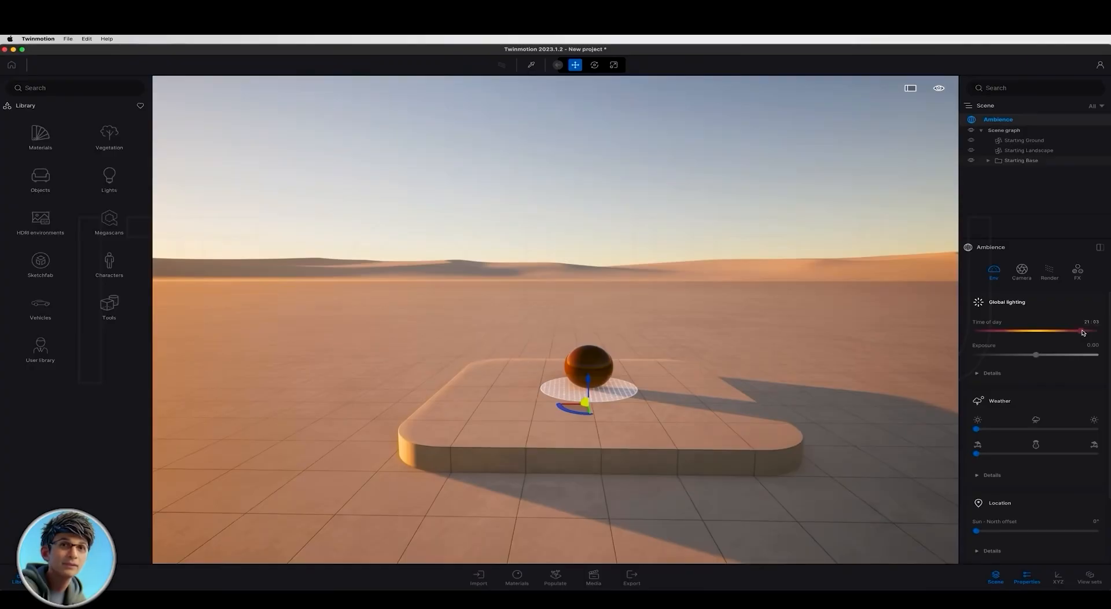
pyautogui.moveTo(1083, 332); pyautogui.dragTo(1084, 332)
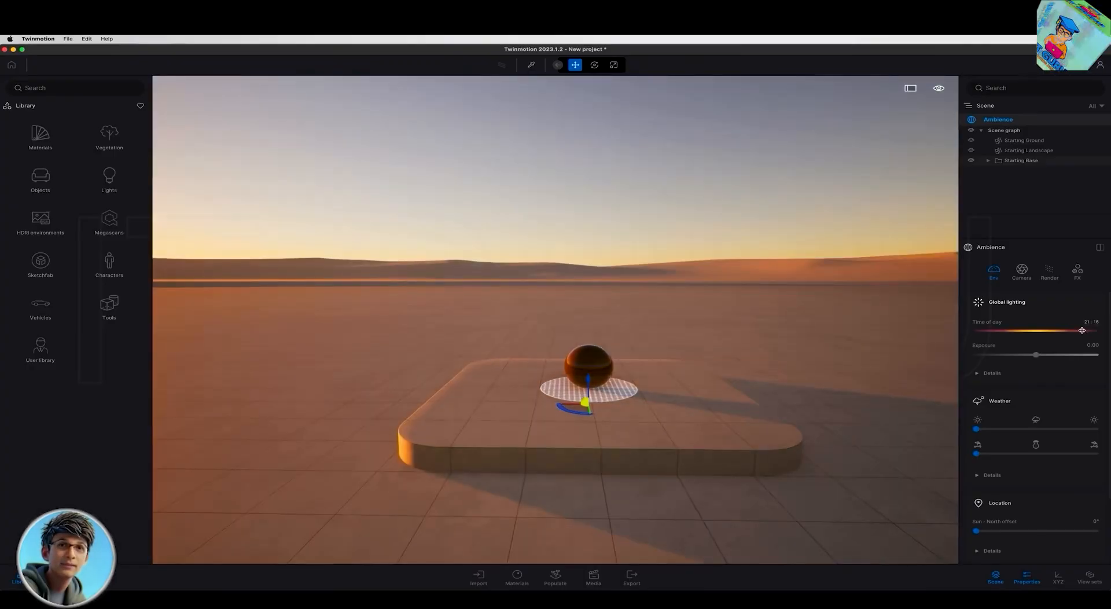
pyautogui.moveTo(1082, 330); pyautogui.dragTo(1085, 330)
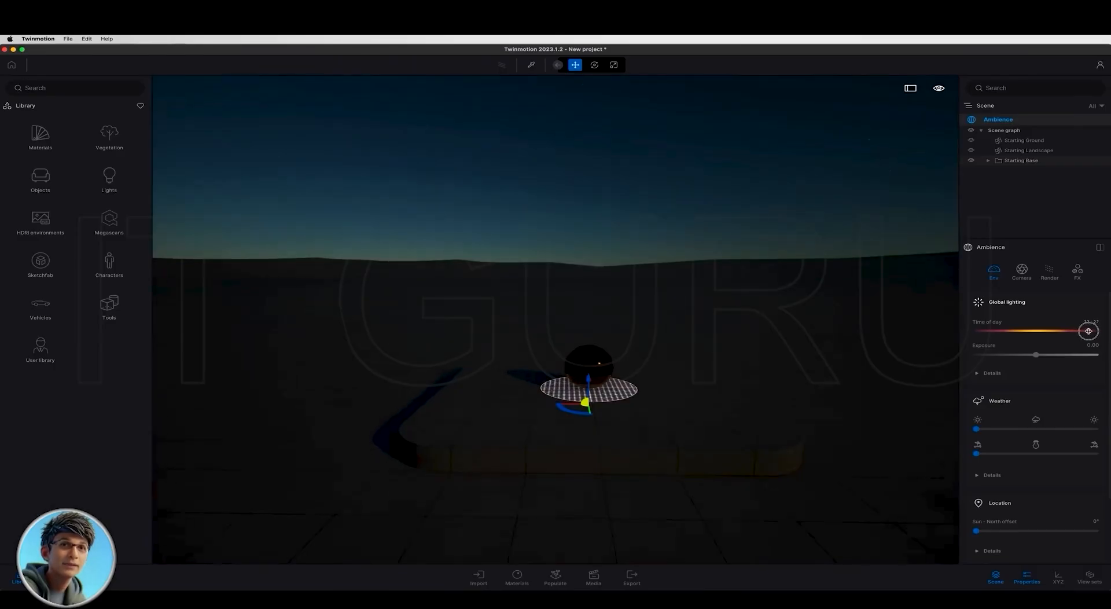
pyautogui.moveTo(1088, 330); pyautogui.dragTo(1089, 330)
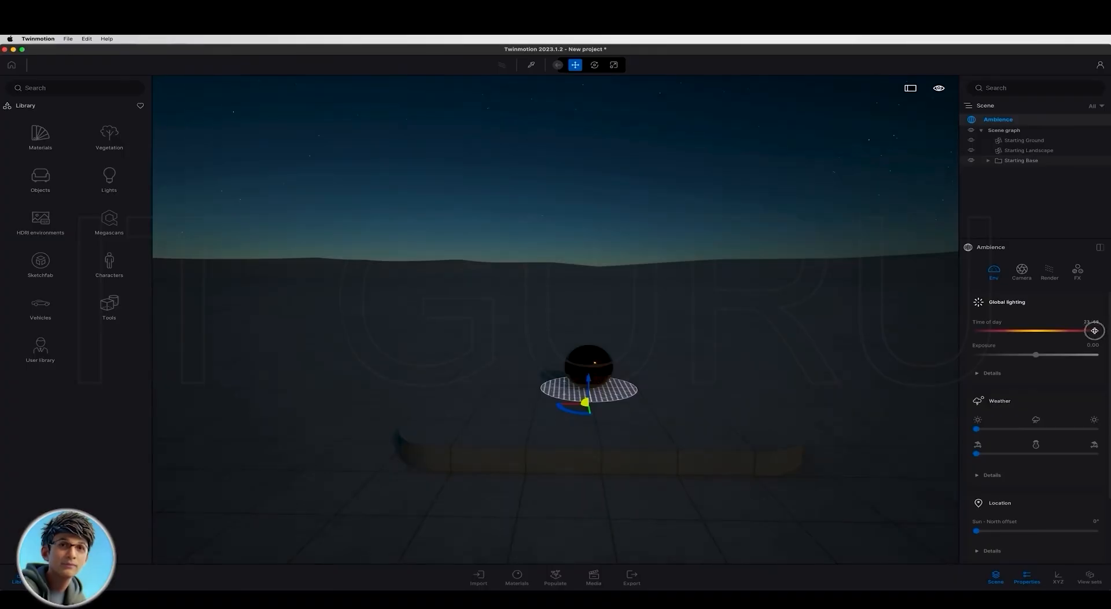
pyautogui.moveTo(1094, 330); pyautogui.dragTo(1016, 330)
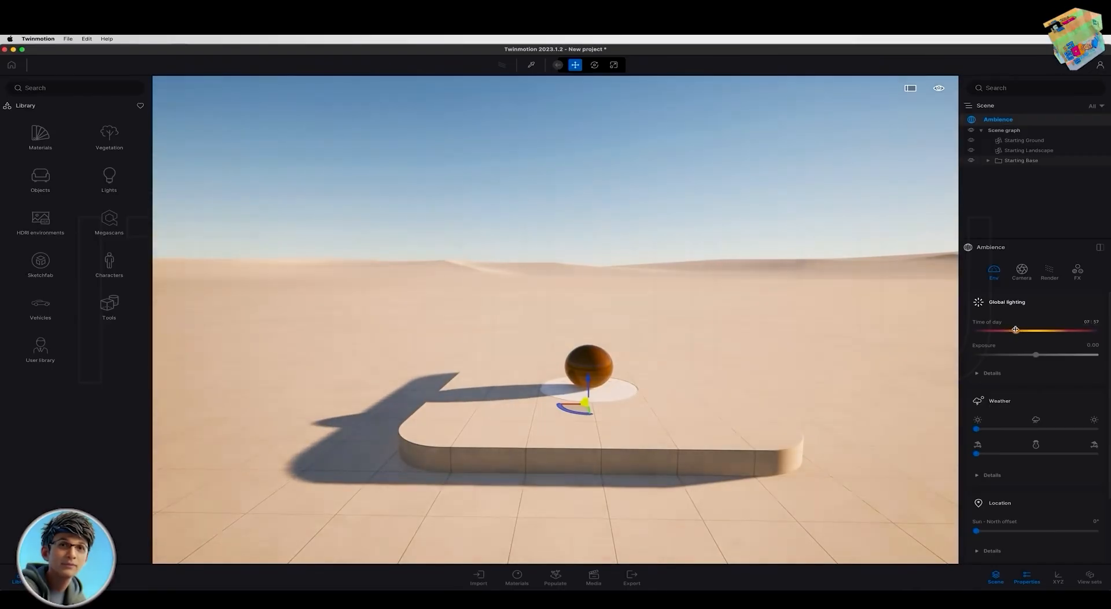
# Change the weather from sunny to rainy and shift the season to snowy winter.
pyautogui.scroll(-2, 1026, 348)
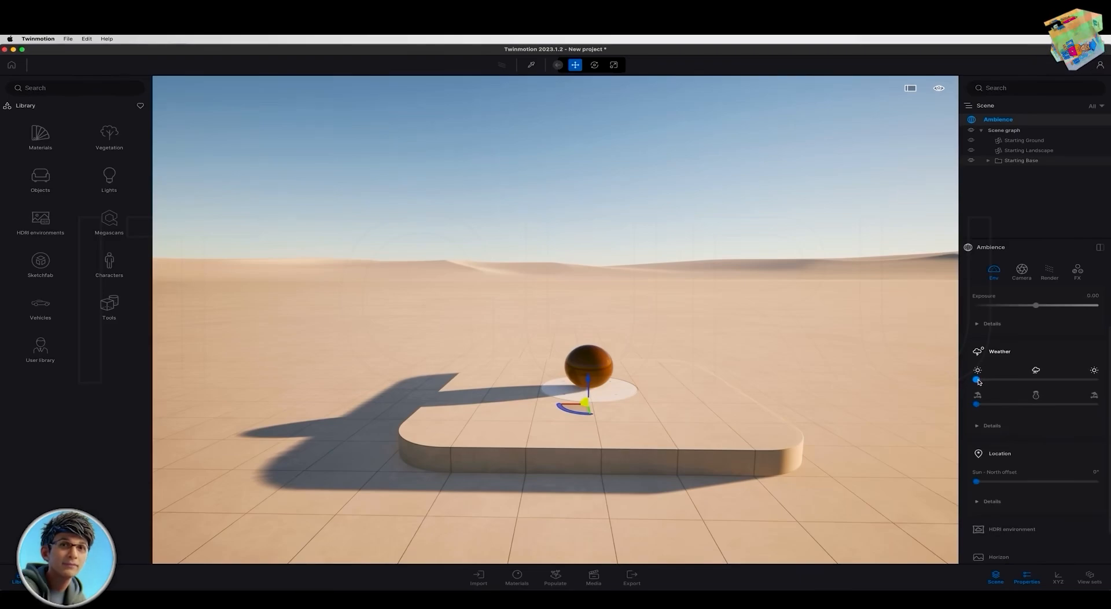
pyautogui.moveTo(978, 379); pyautogui.dragTo(1033, 379)
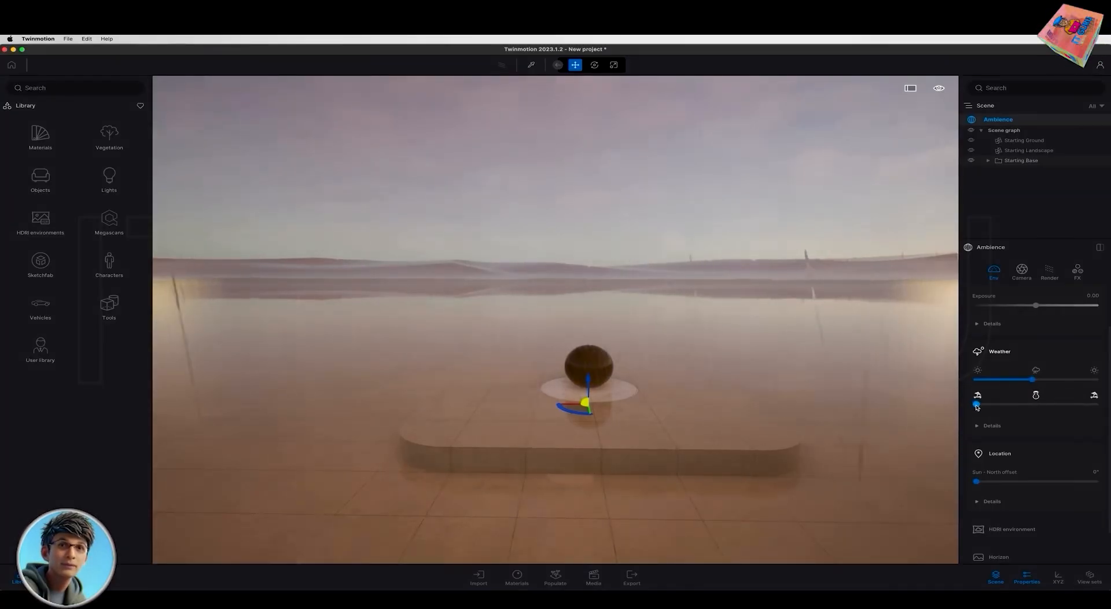
pyautogui.moveTo(986, 403); pyautogui.dragTo(1039, 404)
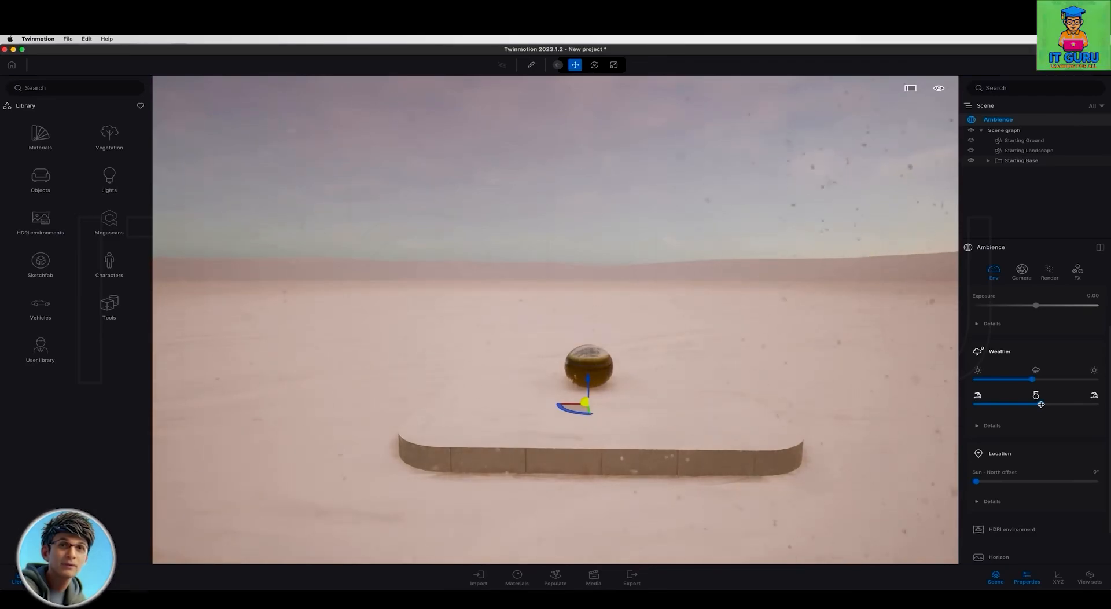
pyautogui.click(1042, 404)
pyautogui.click(1042, 404)
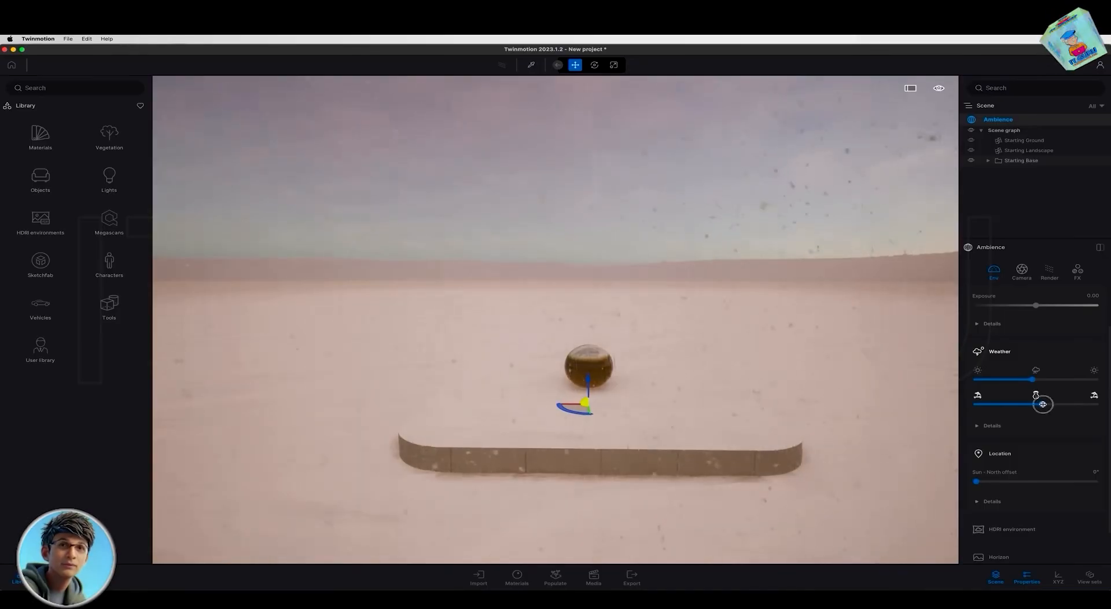
# Set the time of day to 15:24 for brighter afternoon light on the snowy scene.
pyautogui.scroll(1, 1035, 370)
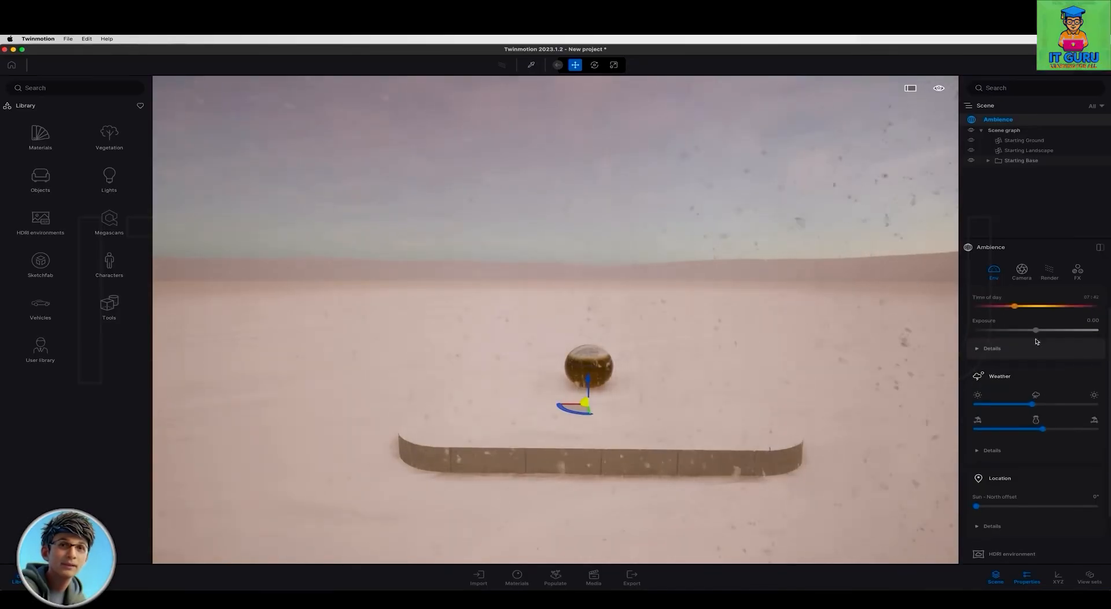
pyautogui.click(1015, 307)
pyautogui.moveTo(1023, 307); pyautogui.dragTo(1037, 305)
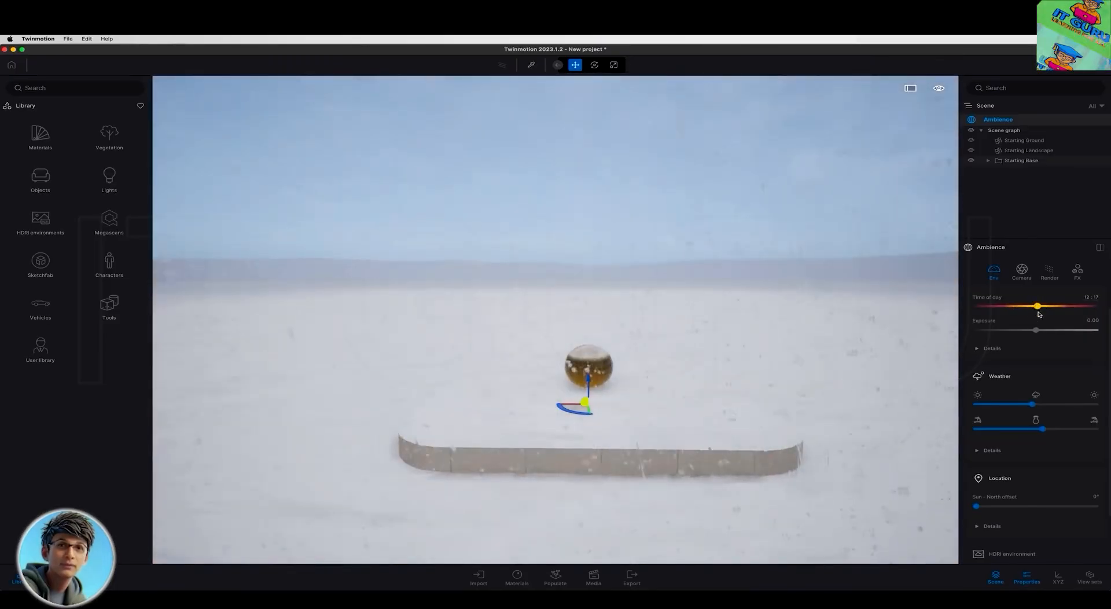
pyautogui.moveTo(1037, 306); pyautogui.dragTo(1053, 306)
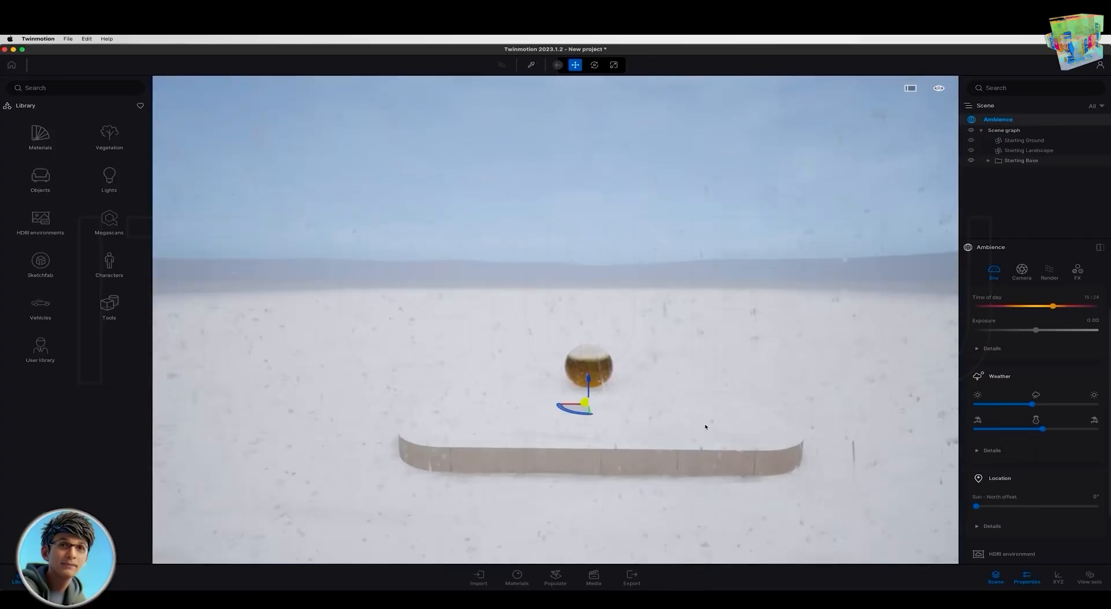
pyautogui.moveTo(705, 425); pyautogui.dragTo(709, 421, button='right')
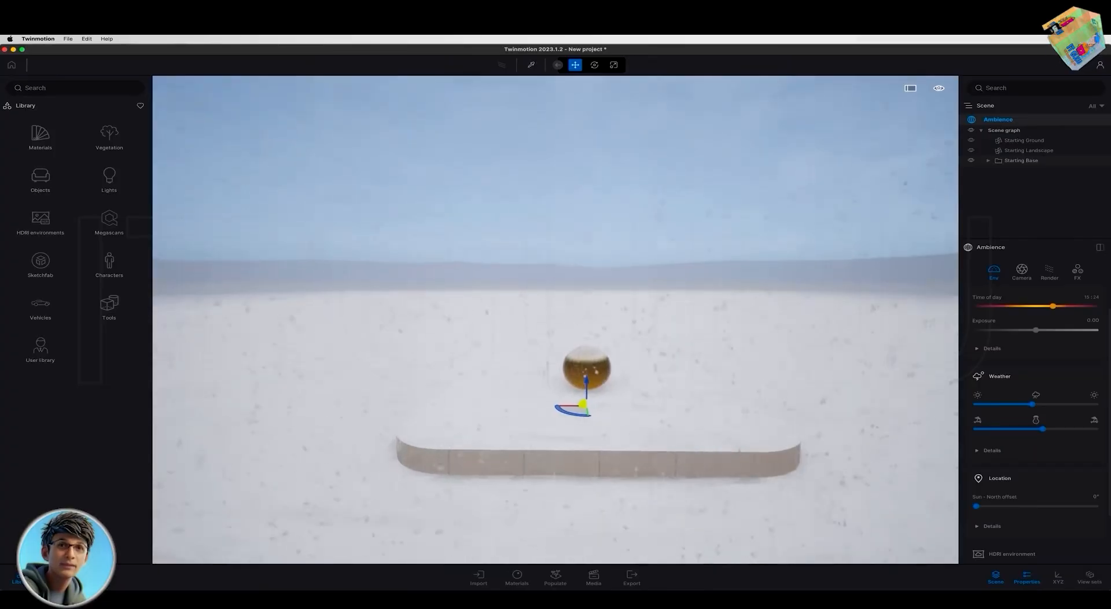
# Reset the weather to sunny and the season to summer.
pyautogui.click(998, 450)
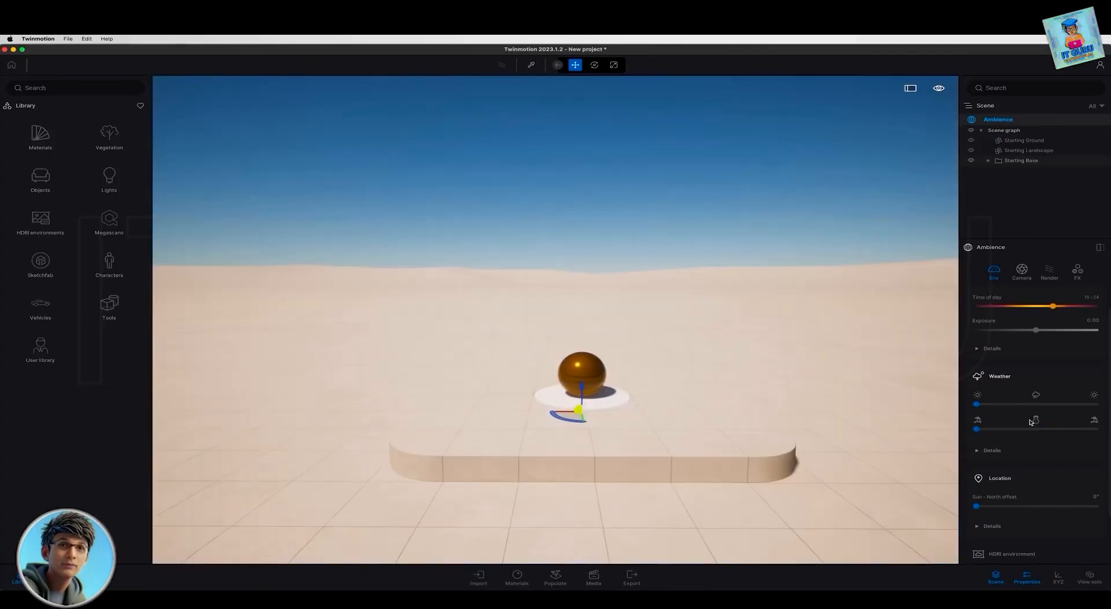
pyautogui.scroll(-2, 1032, 420)
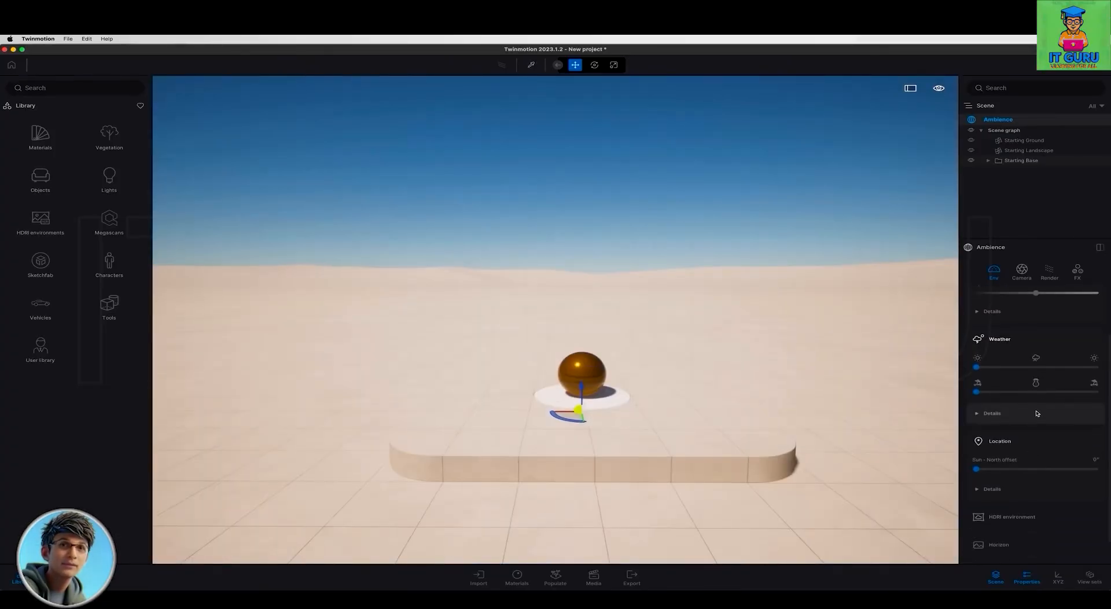
pyautogui.scroll(-1, 1036, 413)
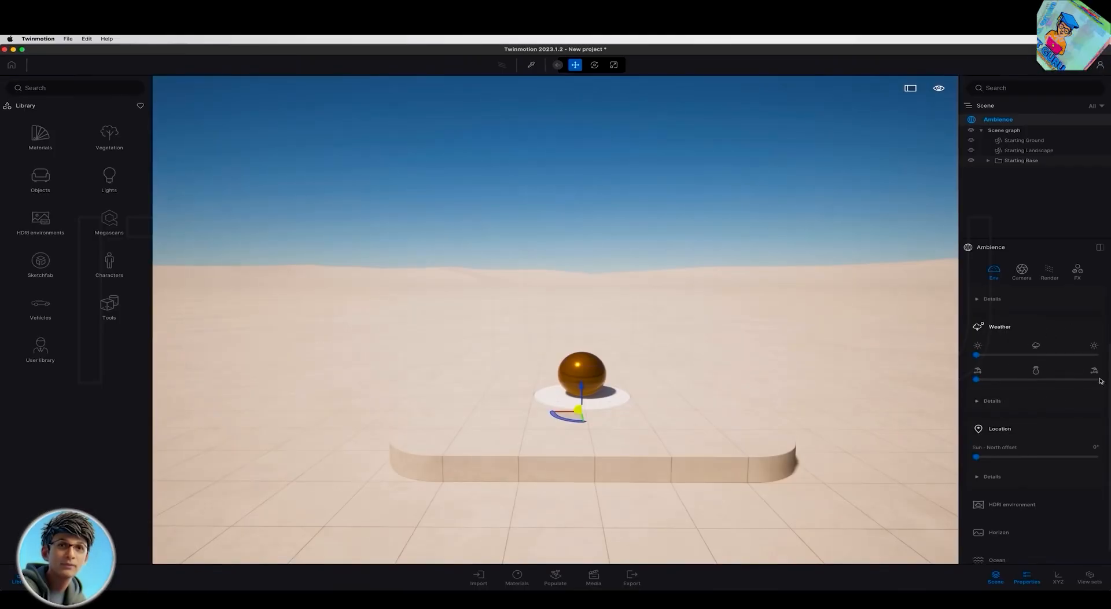
pyautogui.scroll(-1, 1034, 389)
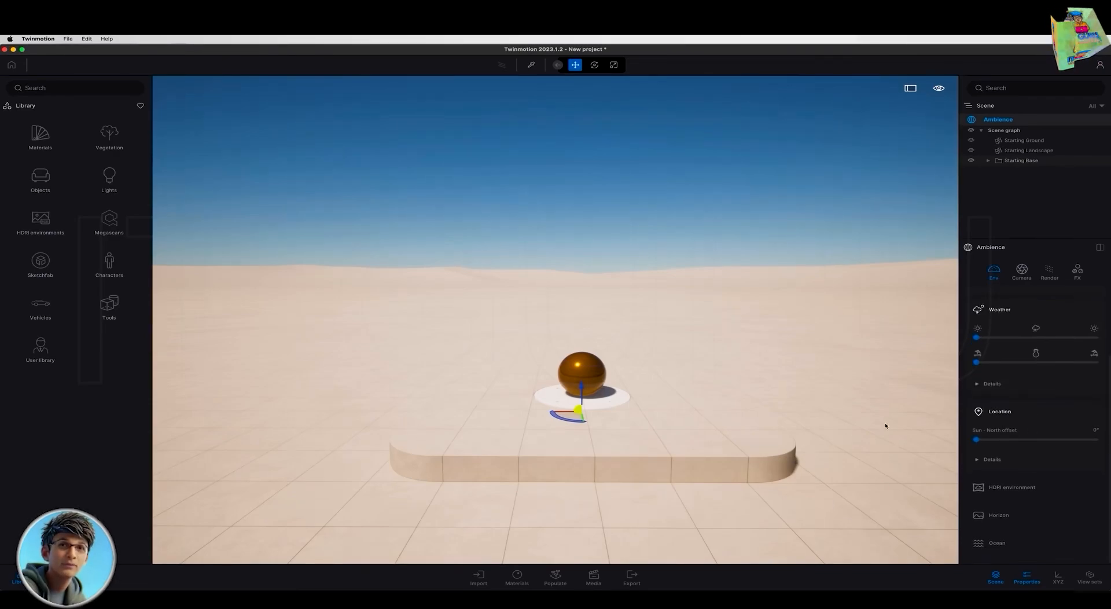
# Examine the sun's north offset, the location's month and map details, and the HDRI environment options.
pyautogui.moveTo(979, 442)
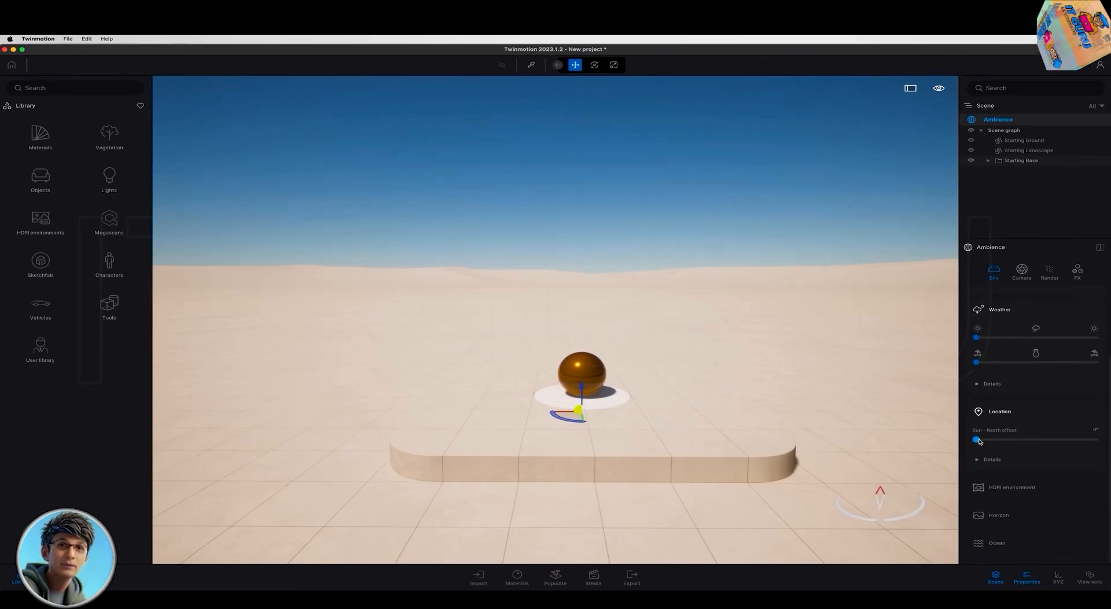
pyautogui.moveTo(983, 439); pyautogui.dragTo(945, 441)
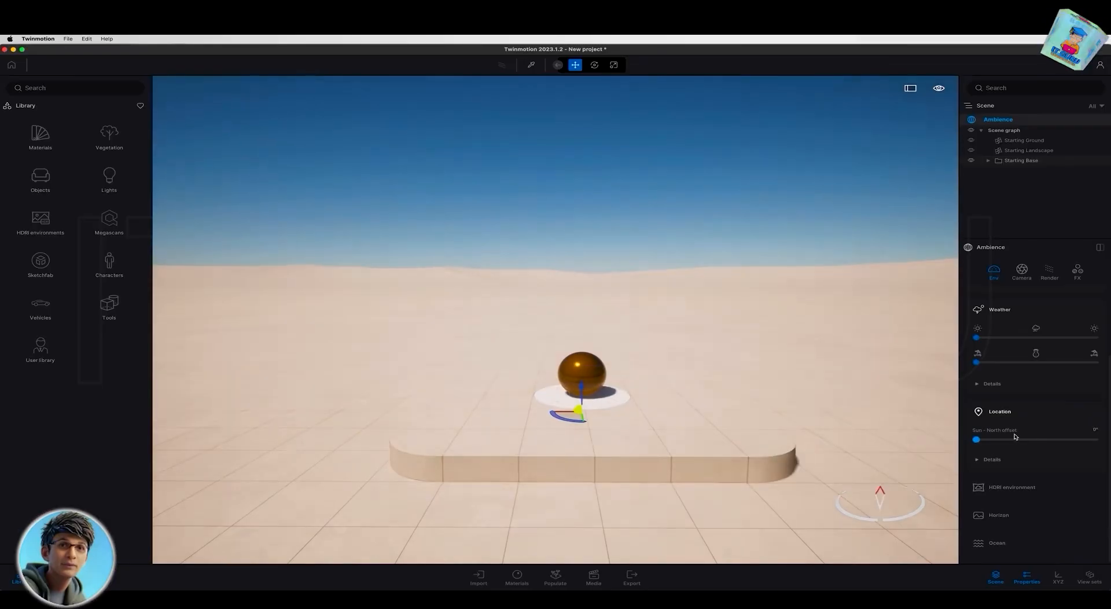
pyautogui.click(998, 465)
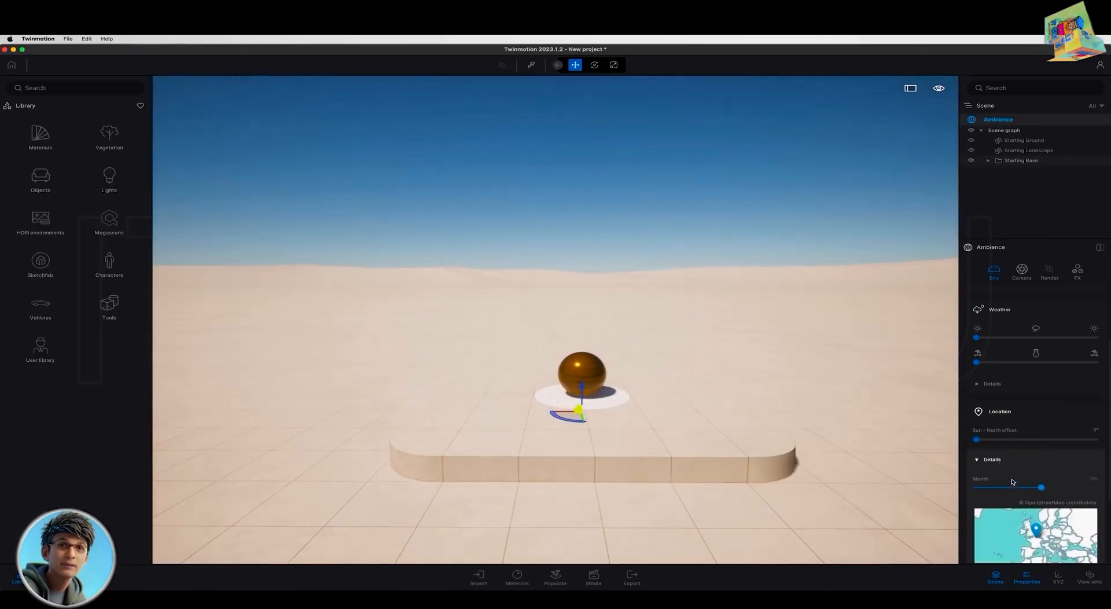
pyautogui.scroll(-3, 1005, 455)
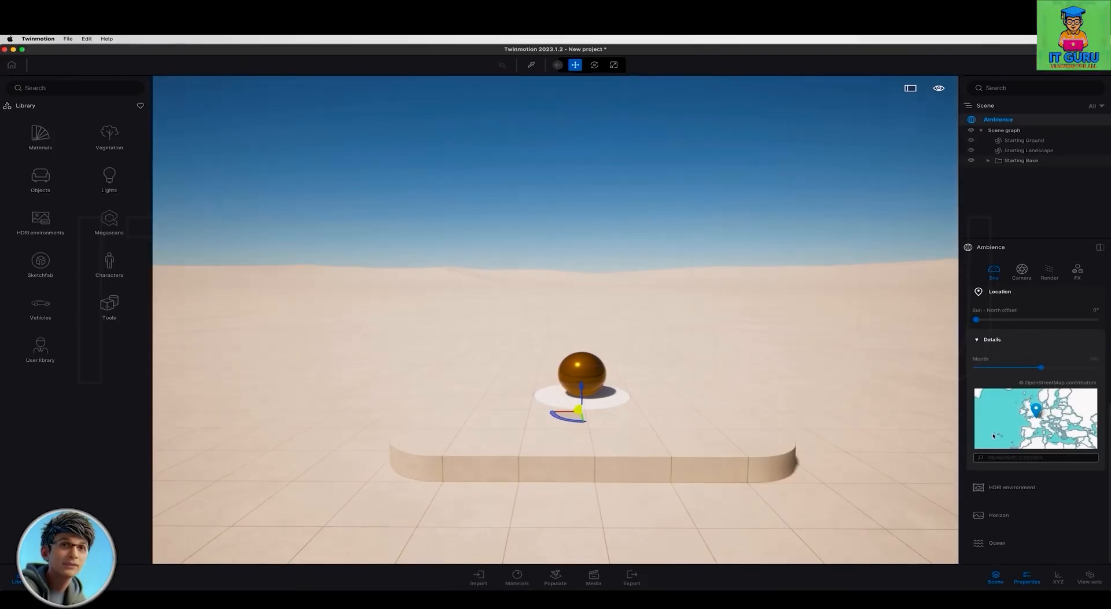
pyautogui.click(1011, 345)
pyautogui.click(1023, 490)
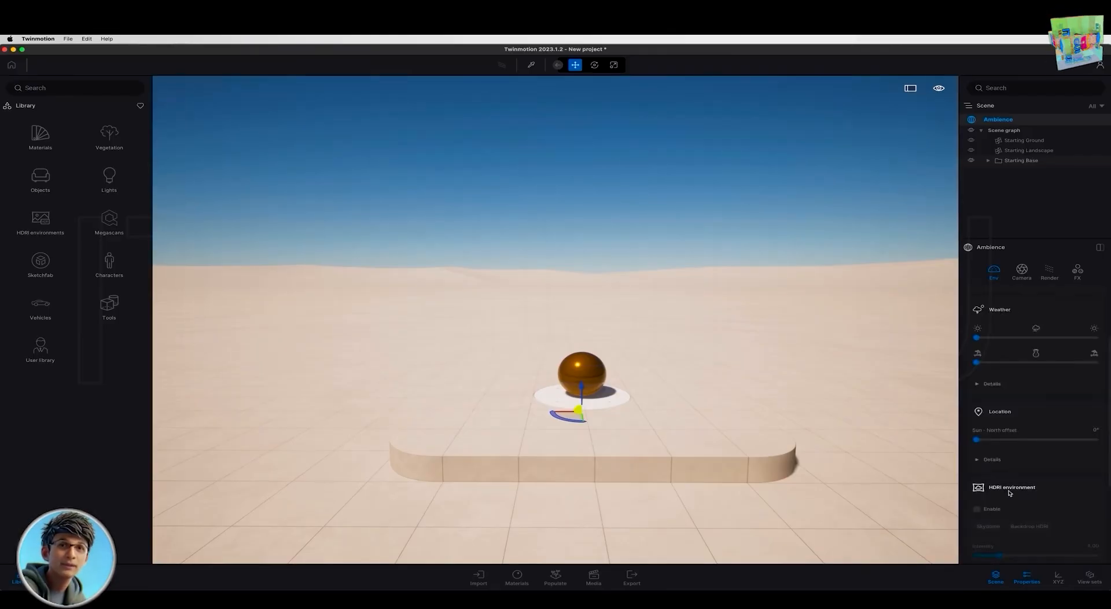
pyautogui.click(1039, 489)
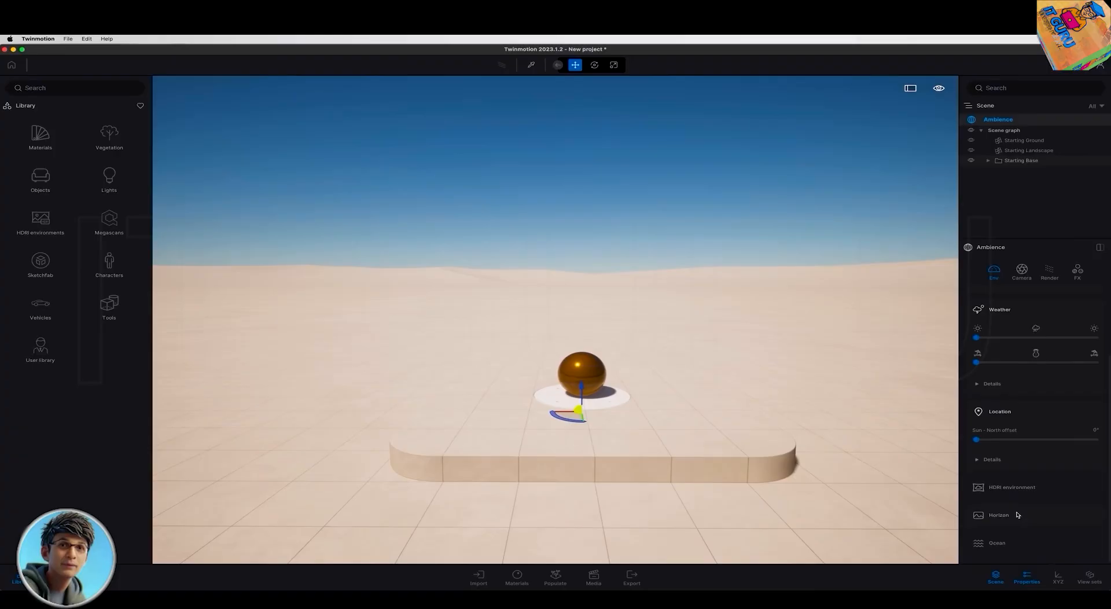
# Enable the horizon with the City picture and hide the Starting Landscape.
pyautogui.click(1018, 515)
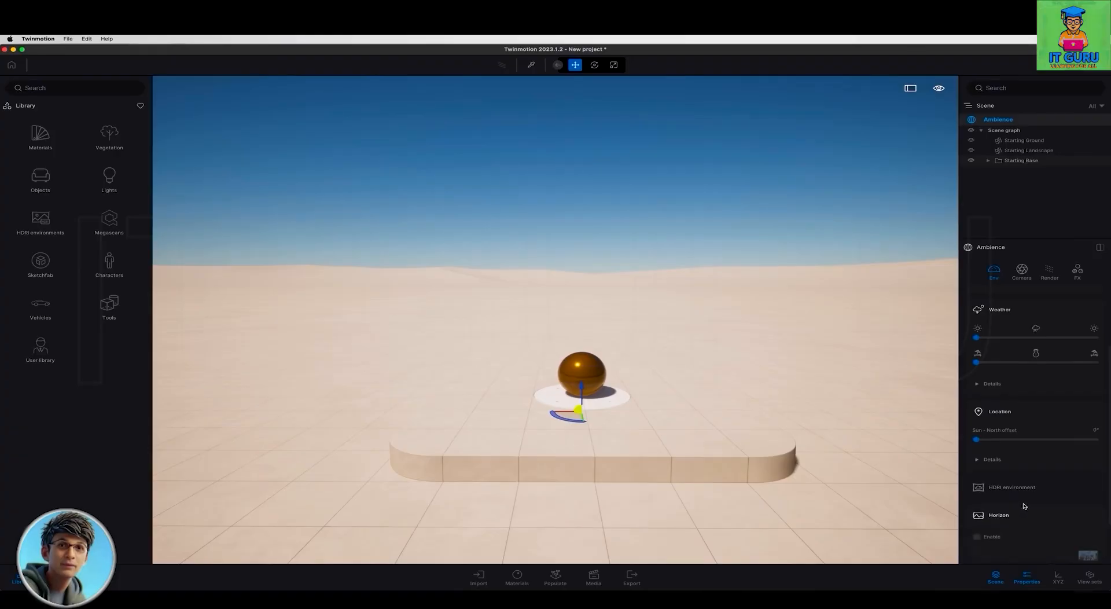
pyautogui.click(977, 474)
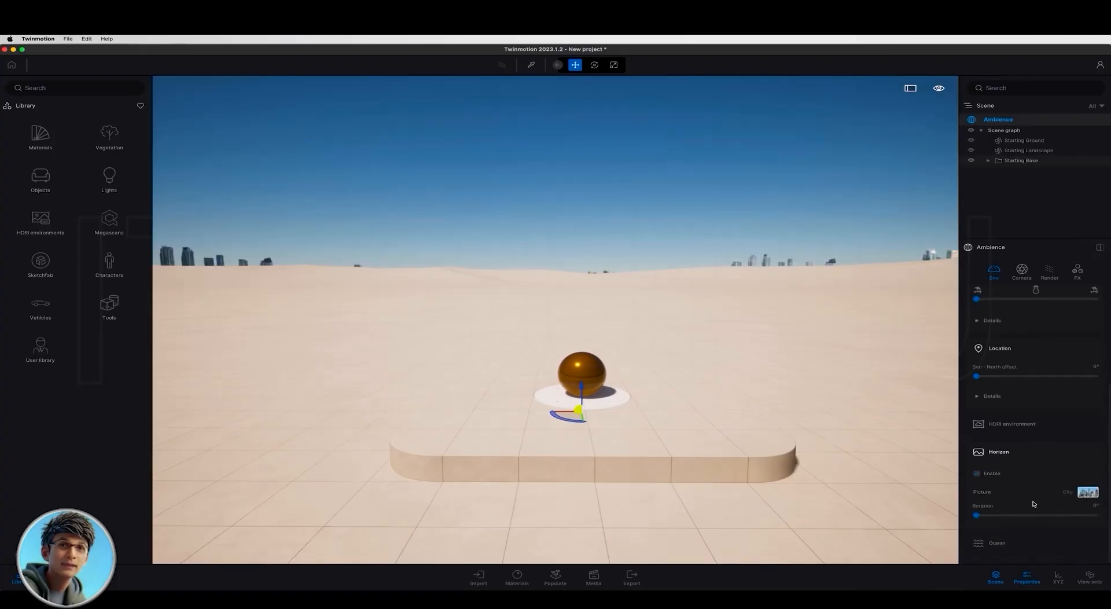
pyautogui.click(971, 151)
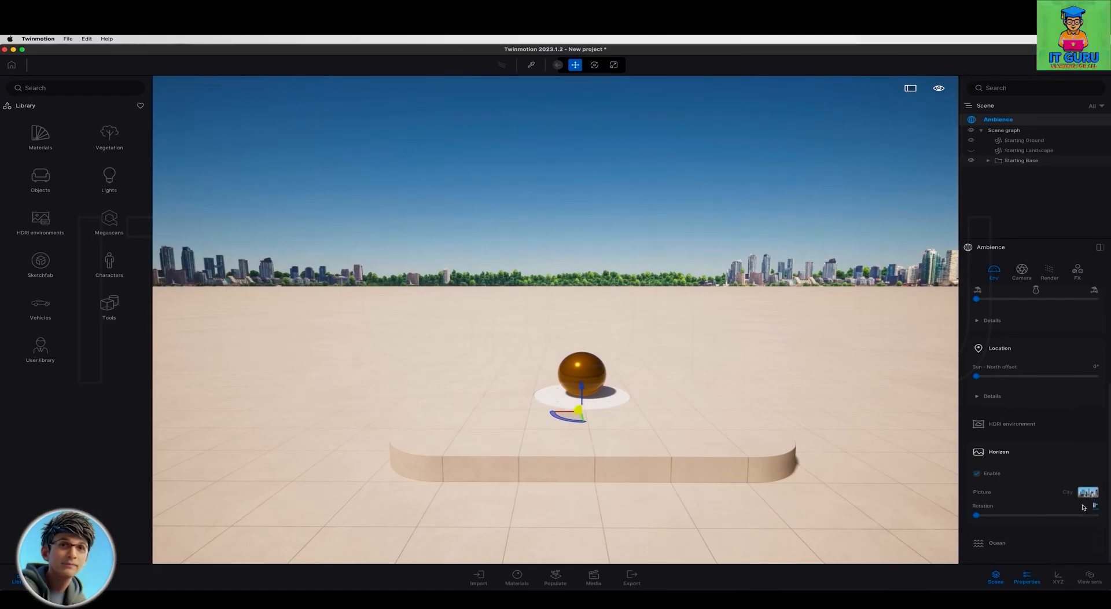
# Rotate the horizon about halfway around, and try the Mountains, Countryside and Town pictures before returning to Countryside.
pyautogui.moveTo(982, 515); pyautogui.dragTo(1039, 514)
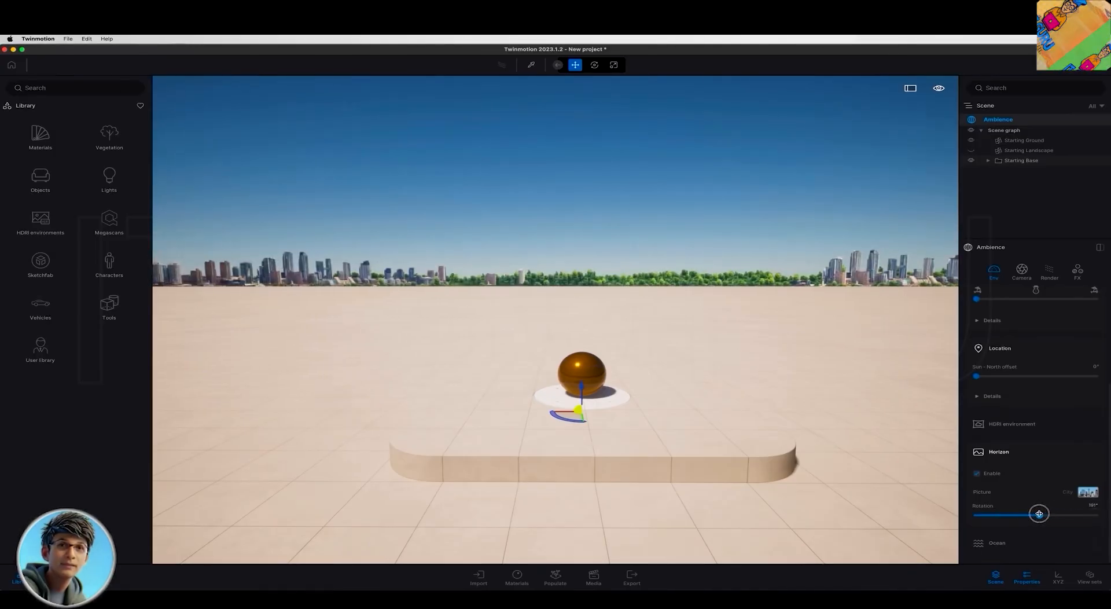
pyautogui.click(1086, 495)
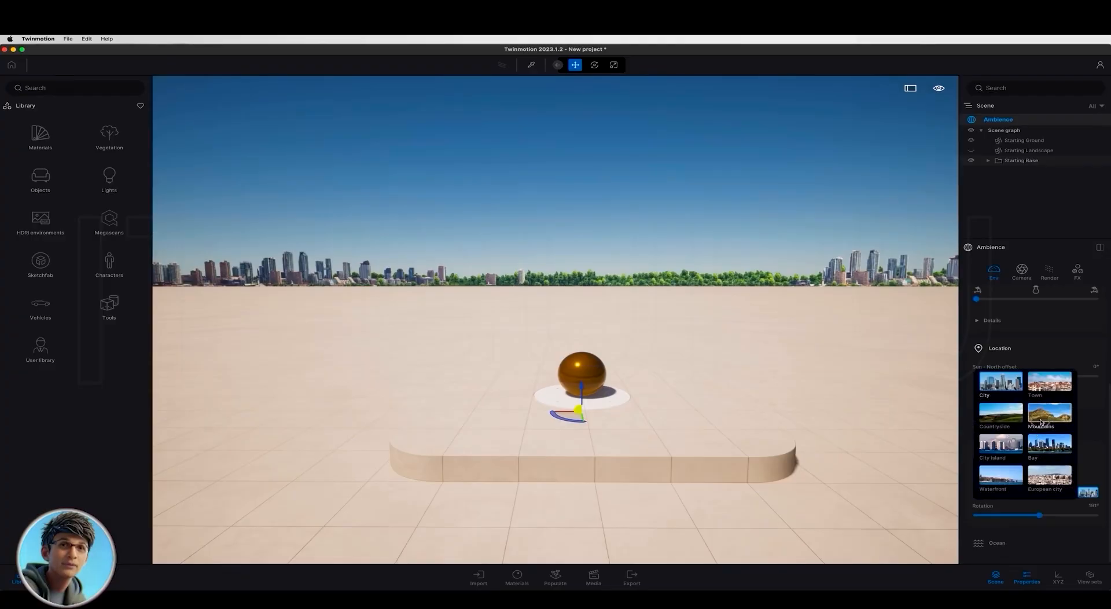
pyautogui.click(1039, 417)
pyautogui.click(1001, 421)
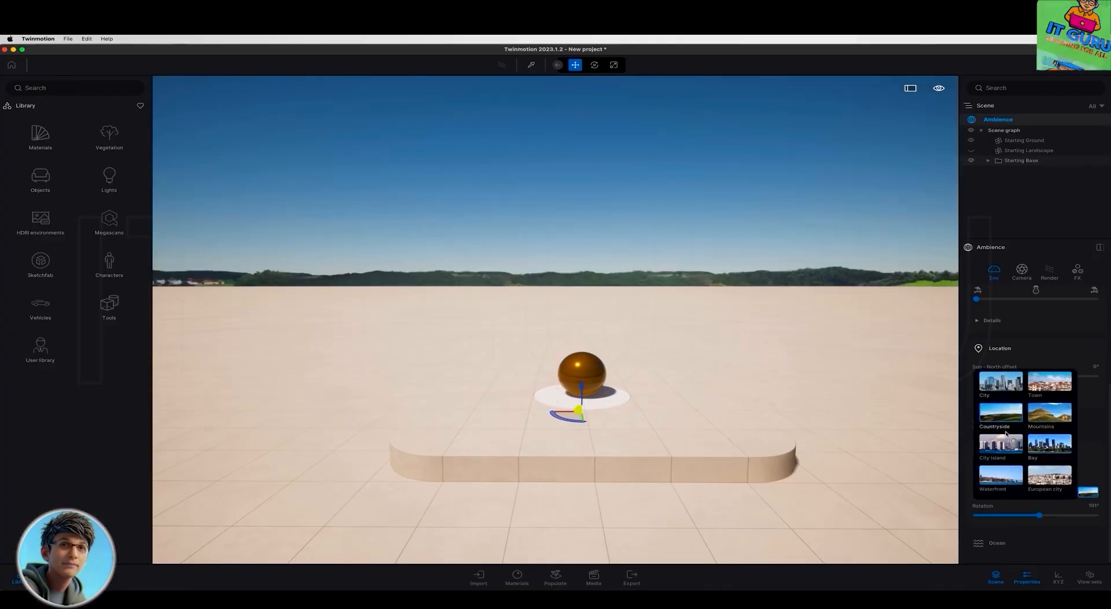
pyautogui.click(1045, 387)
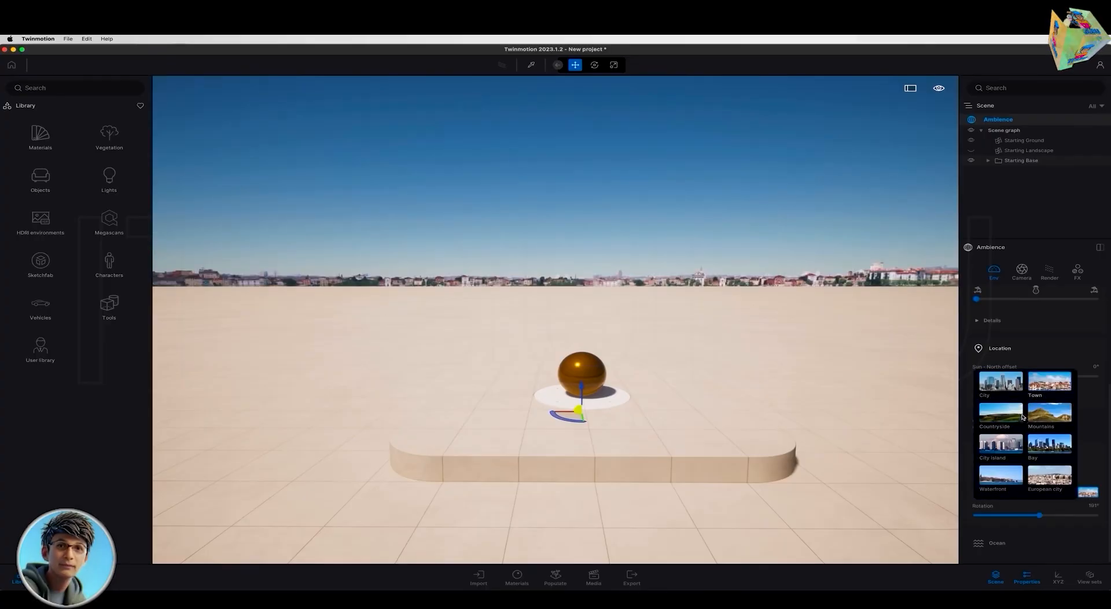
pyautogui.click(1012, 417)
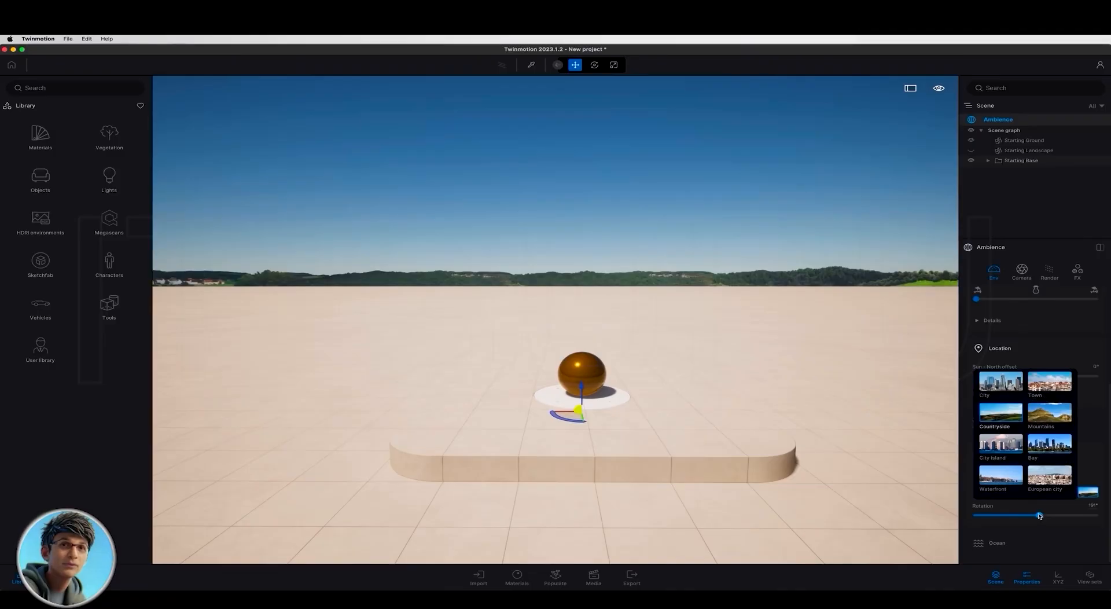
pyautogui.moveTo(1040, 514)
pyautogui.mouseDown()
pyautogui.moveTo(1087, 514)
pyautogui.moveTo(1030, 515)
pyautogui.moveTo(1041, 516)
pyautogui.mouseUp()
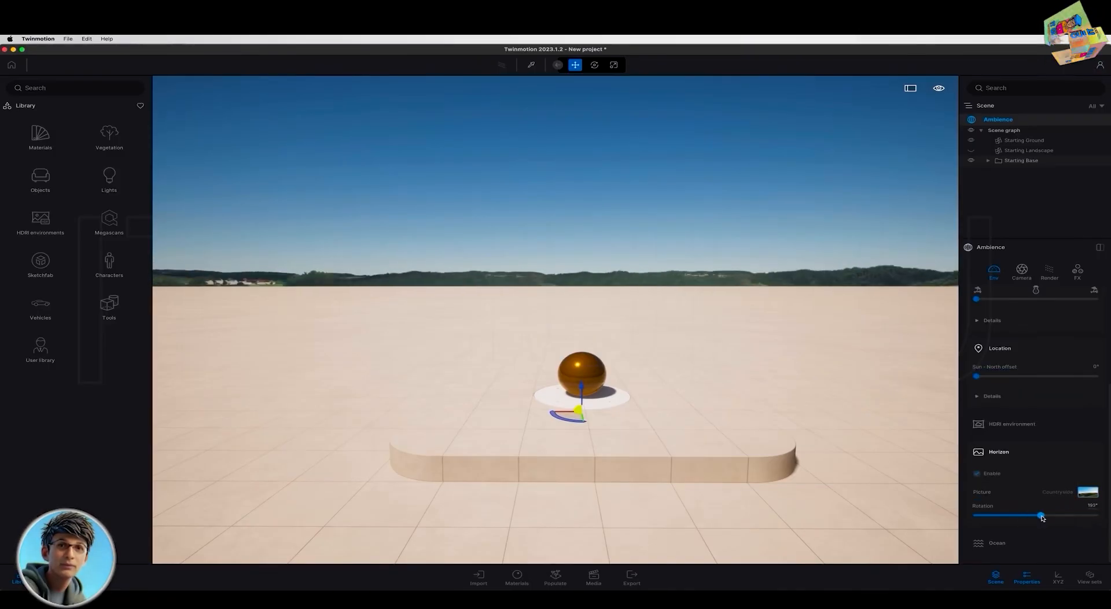
# Show the Starting Landscape again and rotate the City island horizon picture to about 285°.
pyautogui.click(971, 150)
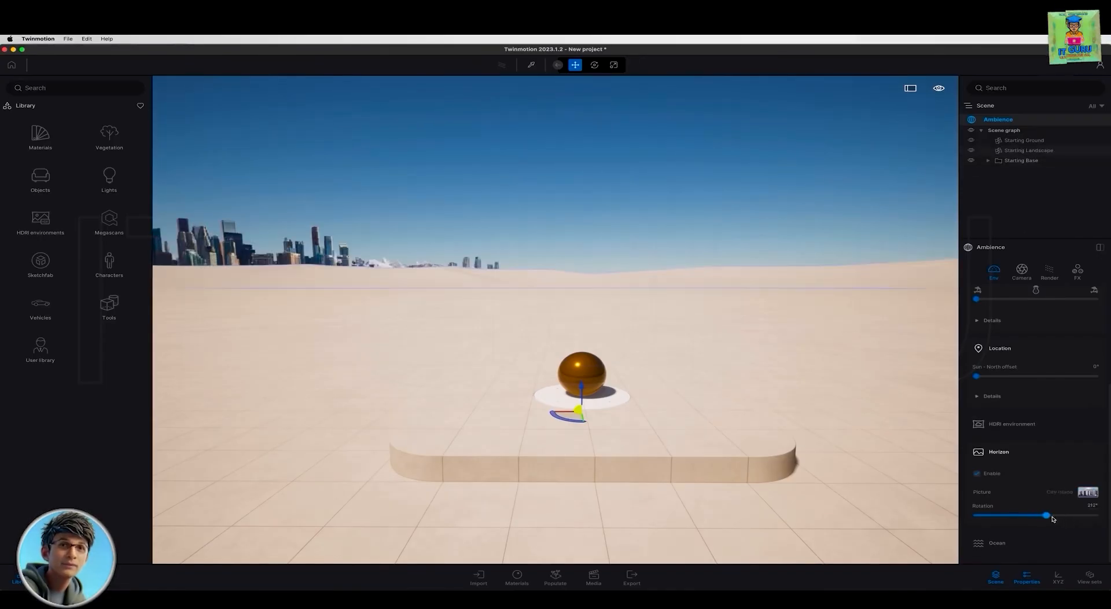
pyautogui.moveTo(1057, 513); pyautogui.dragTo(1071, 513)
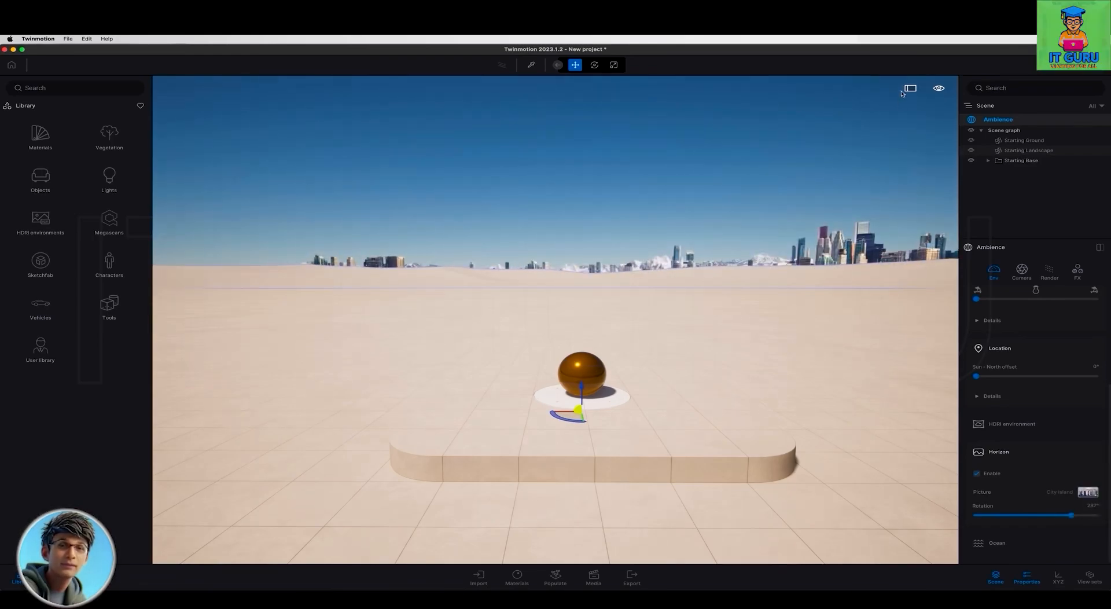
# Hide the Starting Landscape to check the City island skyline, disable the horizon, and show the landscape again.
pyautogui.click(971, 150)
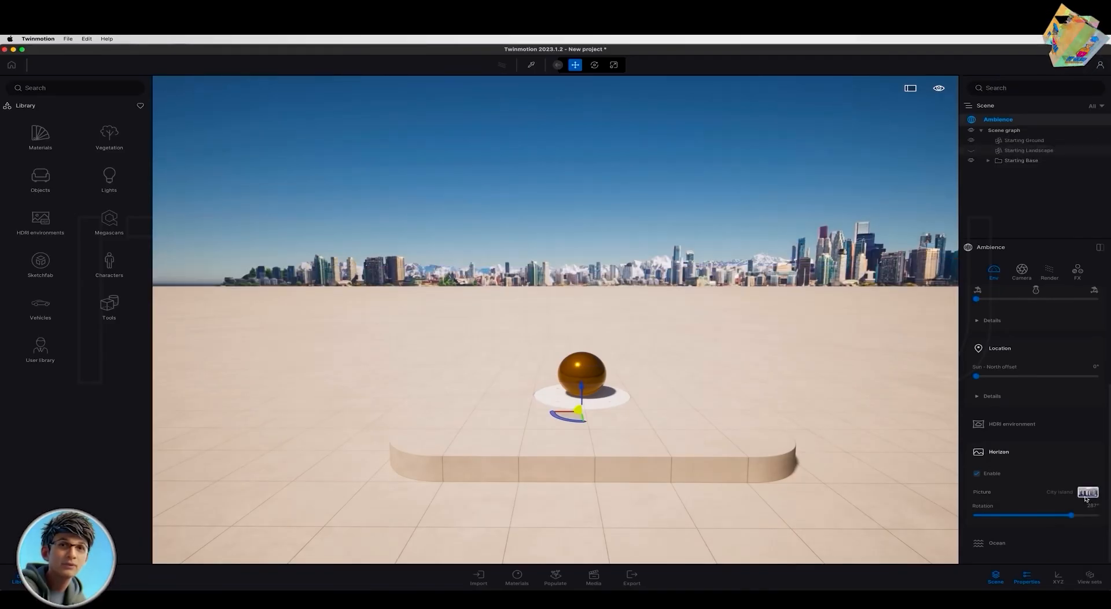
pyautogui.click(976, 473)
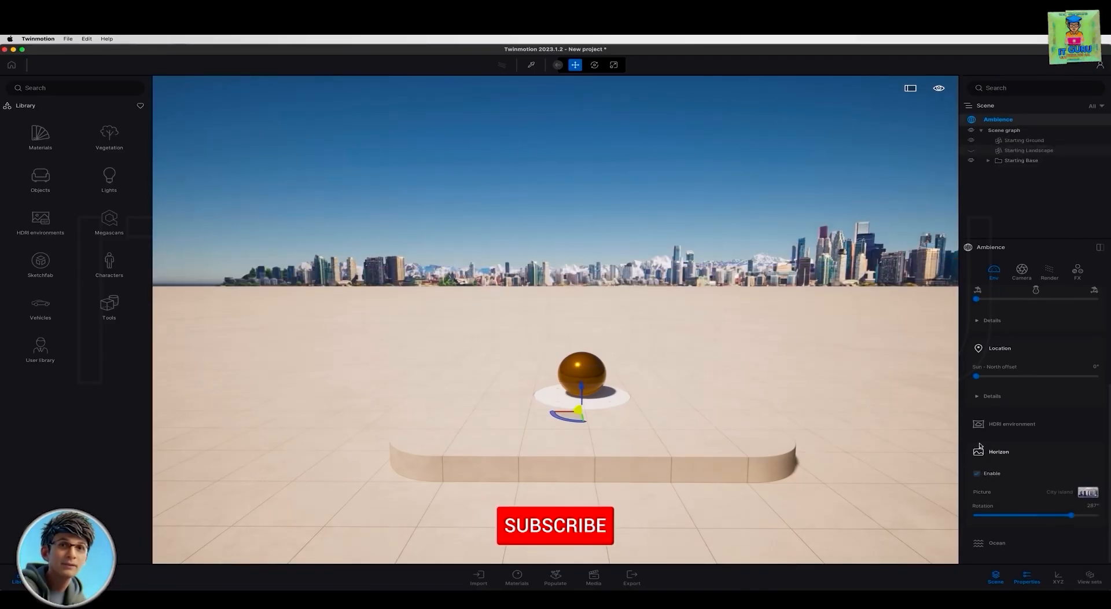
pyautogui.click(971, 140)
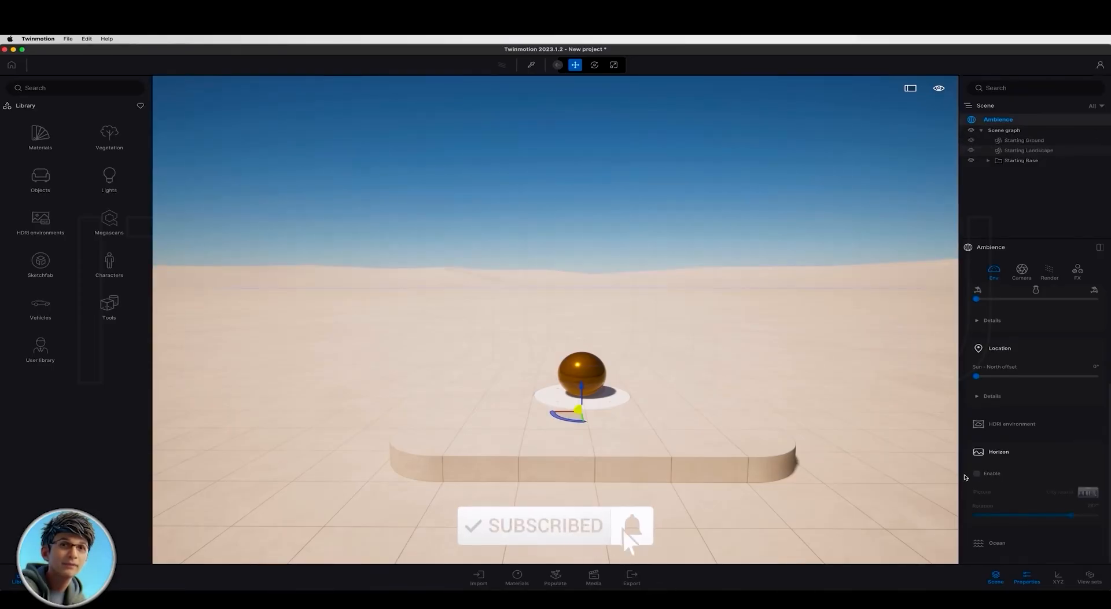
# Enable the ocean and set its height to 0.00 m.
pyautogui.click(997, 542)
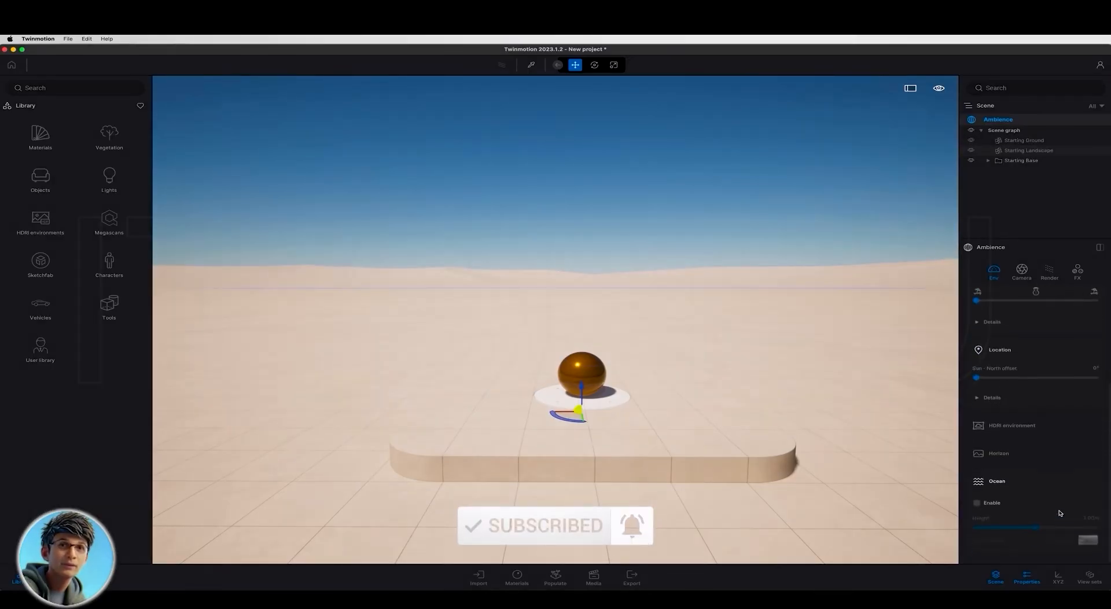
pyautogui.click(977, 503)
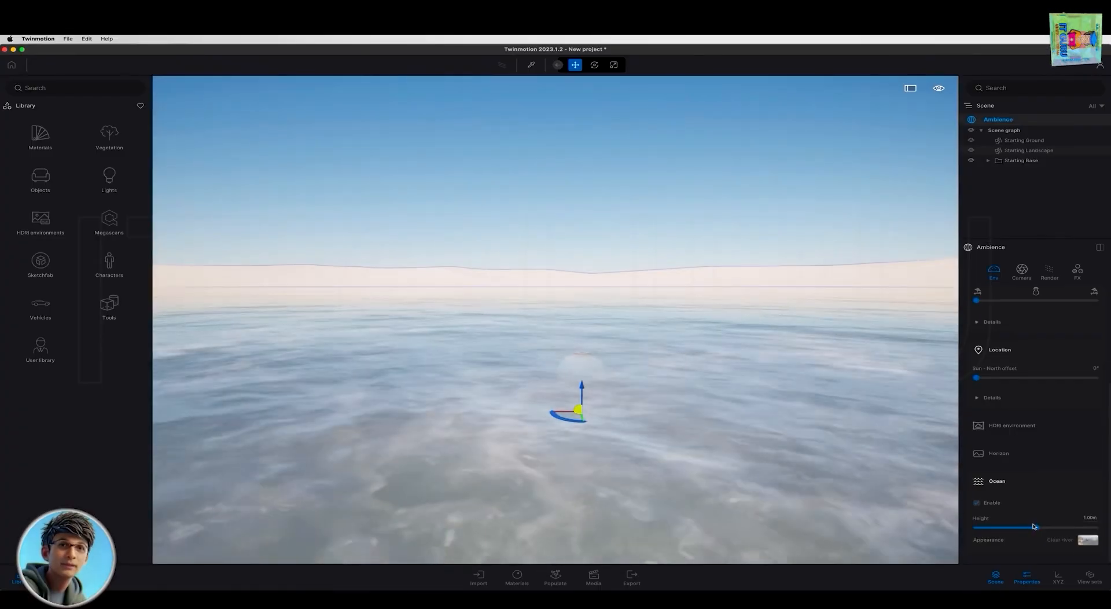
pyautogui.moveTo(1034, 527); pyautogui.dragTo(1037, 528)
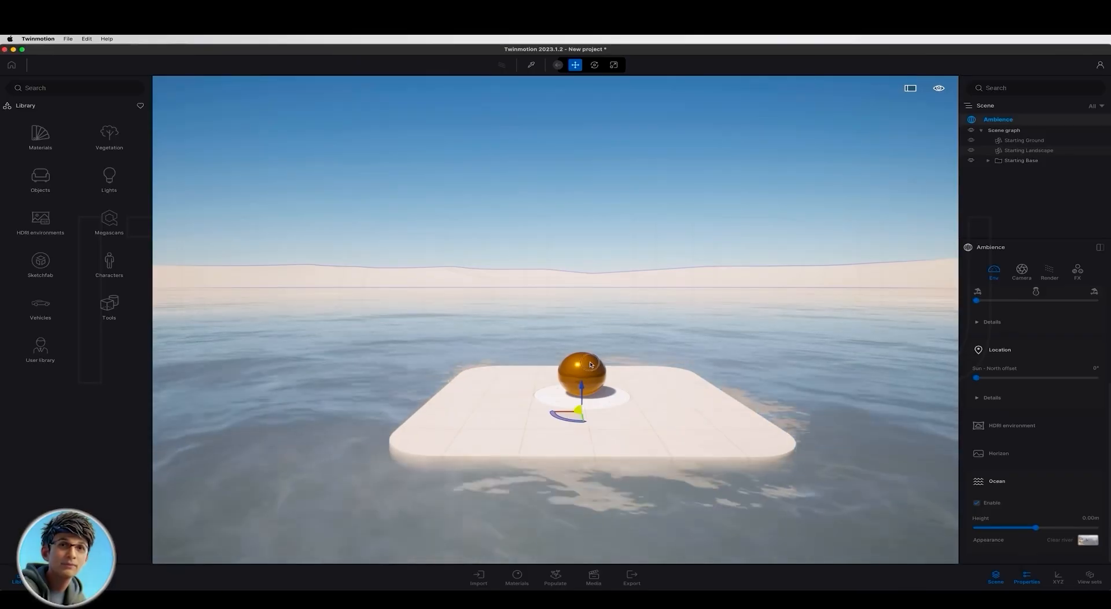
# Try mid-range stormy weather and a different season over the ocean, and return the weather to clear.
pyautogui.scroll(2, 1016, 363)
pyautogui.click(1033, 326)
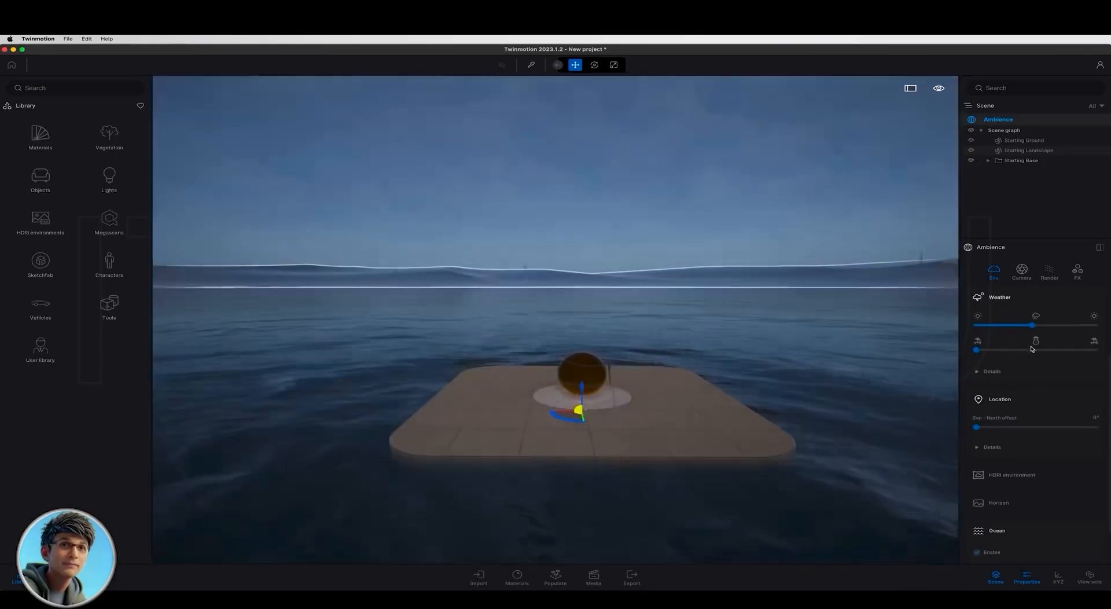
pyautogui.click(1032, 349)
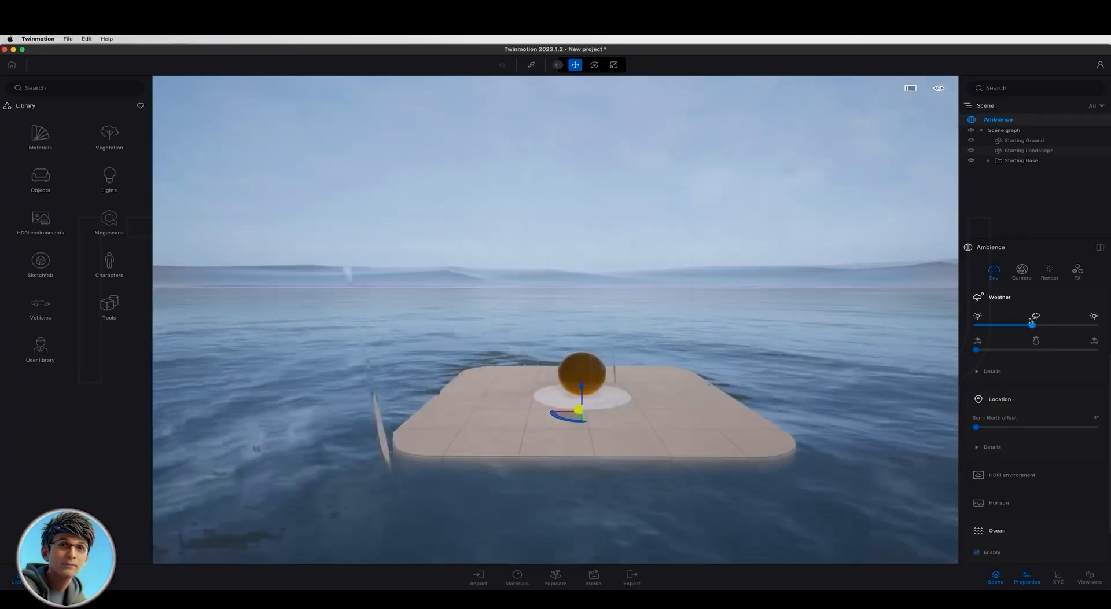
pyautogui.moveTo(1032, 324); pyautogui.dragTo(976, 325)
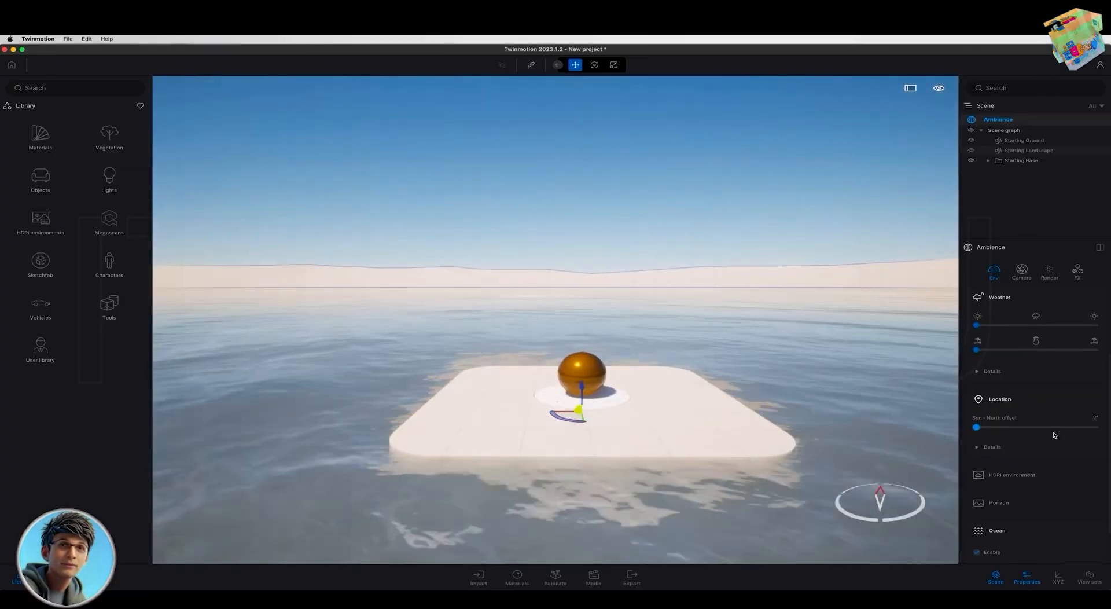
# Disable the ocean in the environment settings.
pyautogui.scroll(-2, 1032, 528)
pyautogui.click(977, 503)
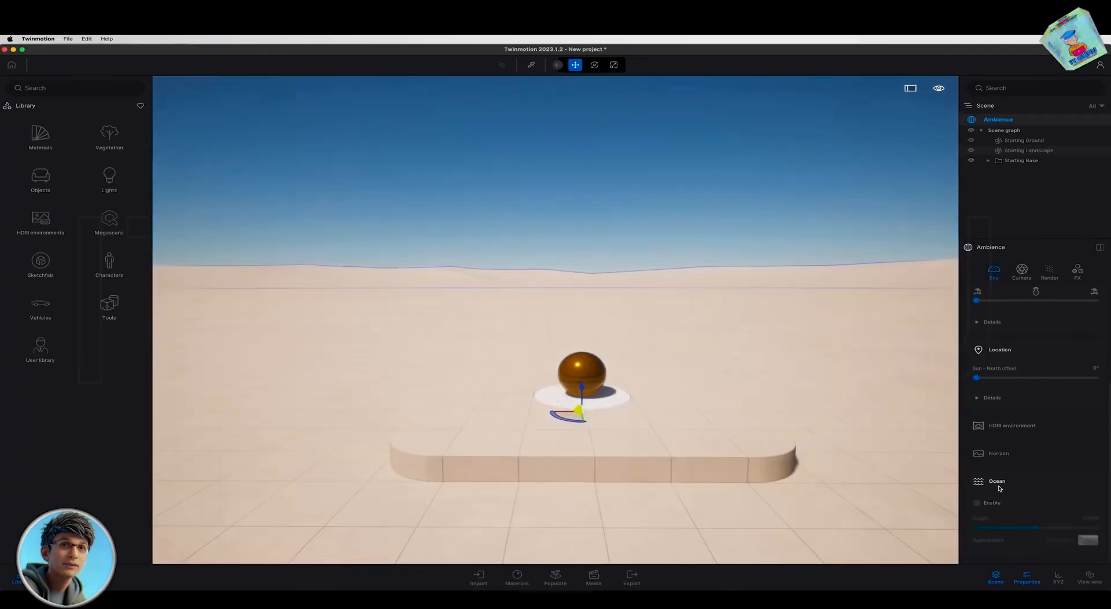
pyautogui.scroll(1, 1035, 503)
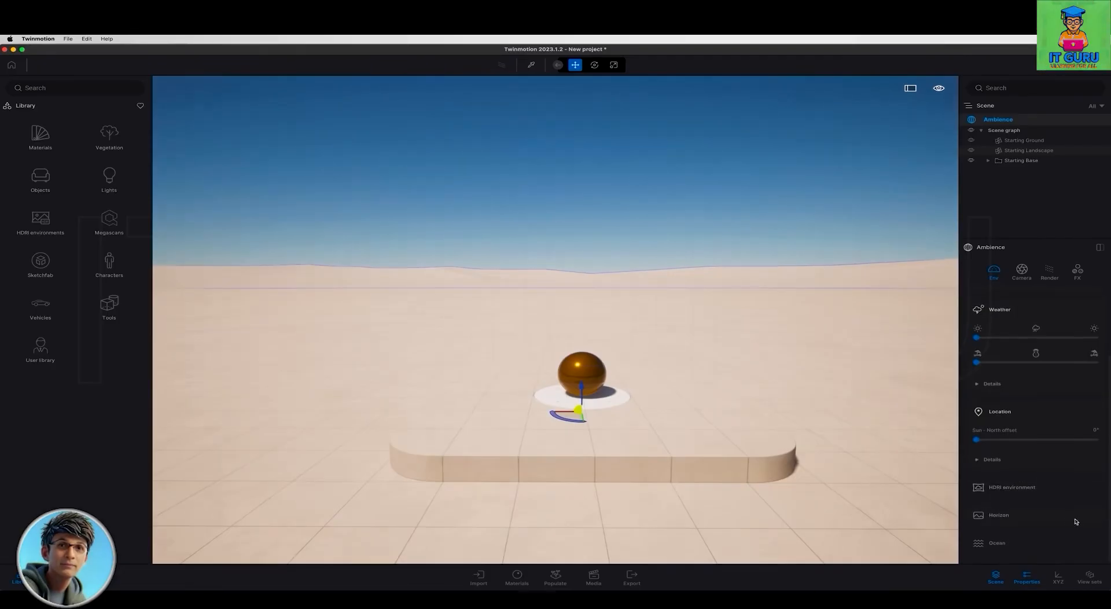
pyautogui.scroll(2, 1071, 520)
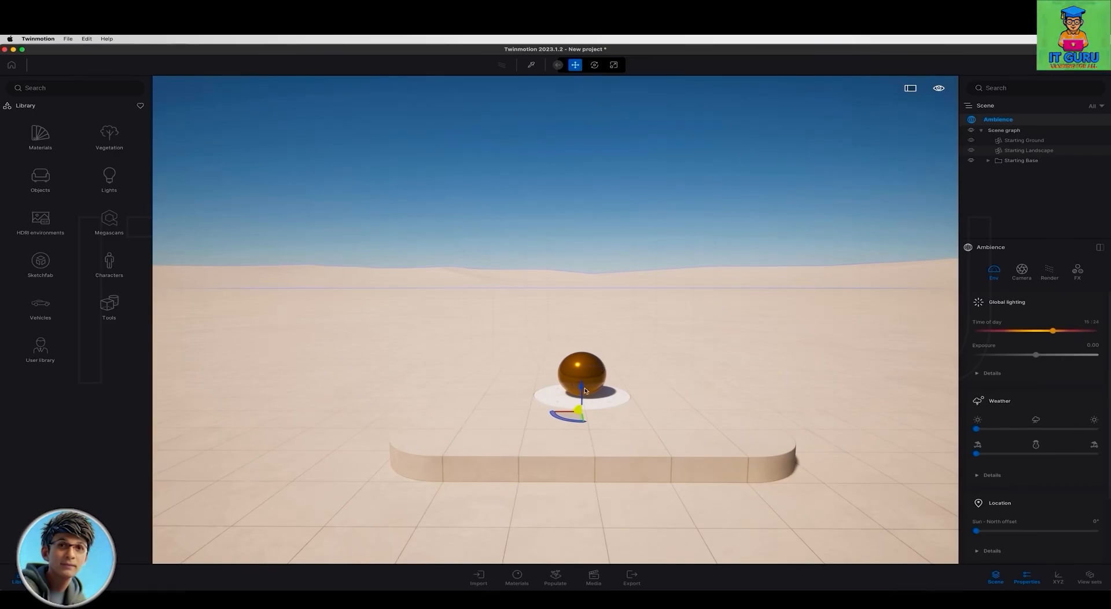
# Select Sphere 1m inside Starting Base and cycle through the Scale, Move and Rotate tools, ending on Move.
pyautogui.click(989, 162)
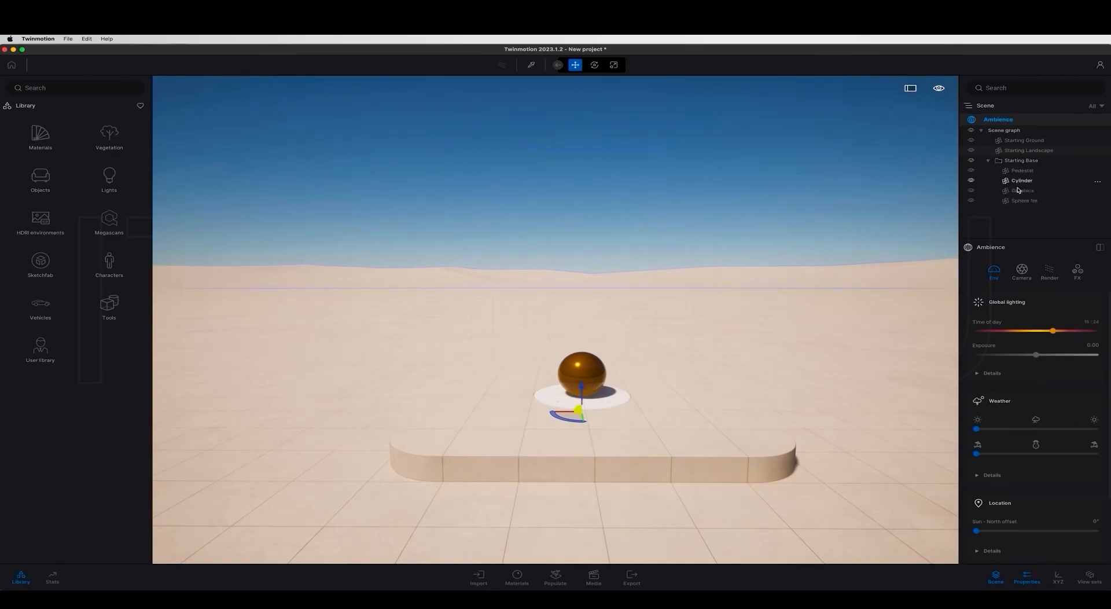
pyautogui.click(1023, 203)
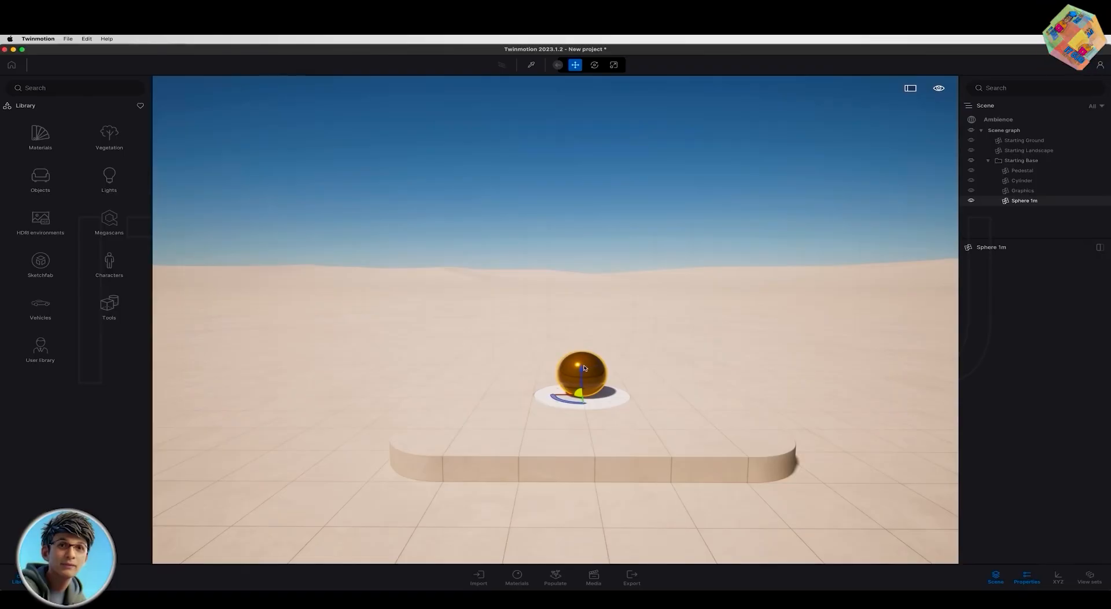
pyautogui.press('r')
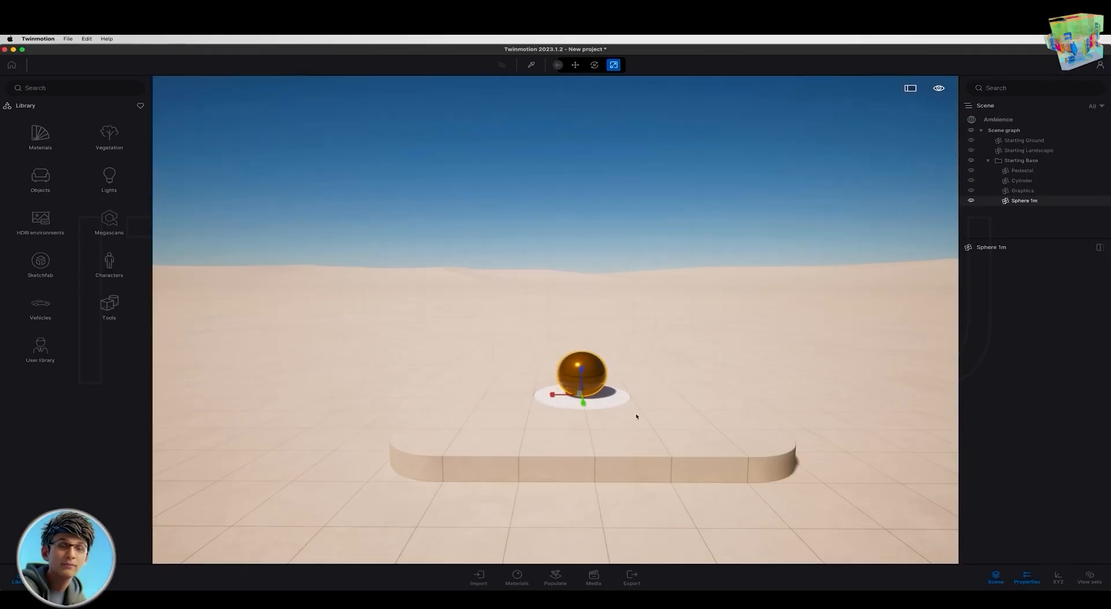
pyautogui.press('Tab')
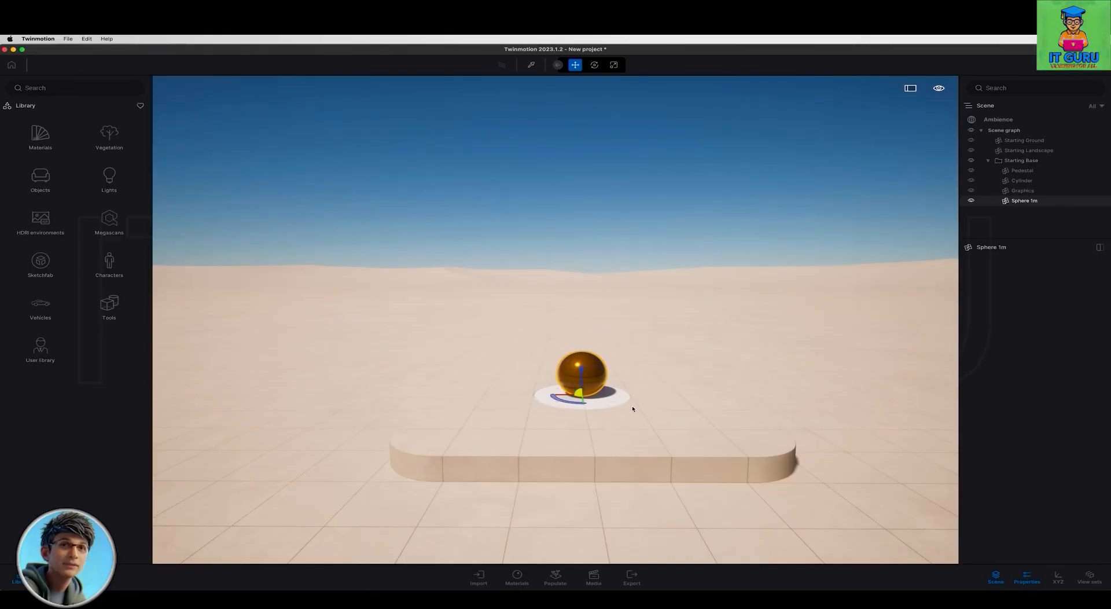
pyautogui.press('Tab')
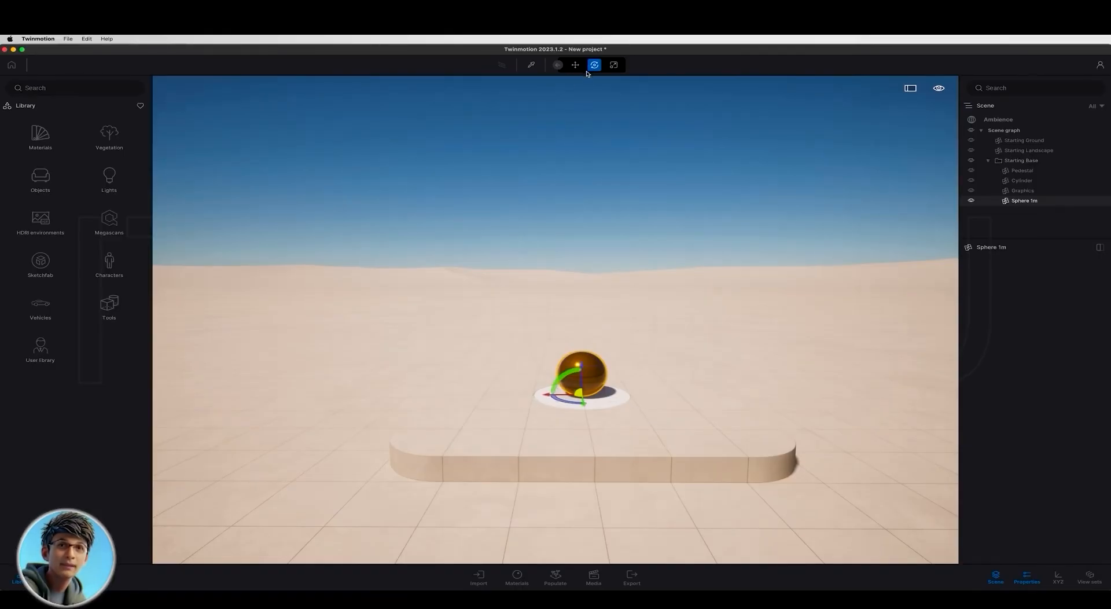
pyautogui.press('Tab')
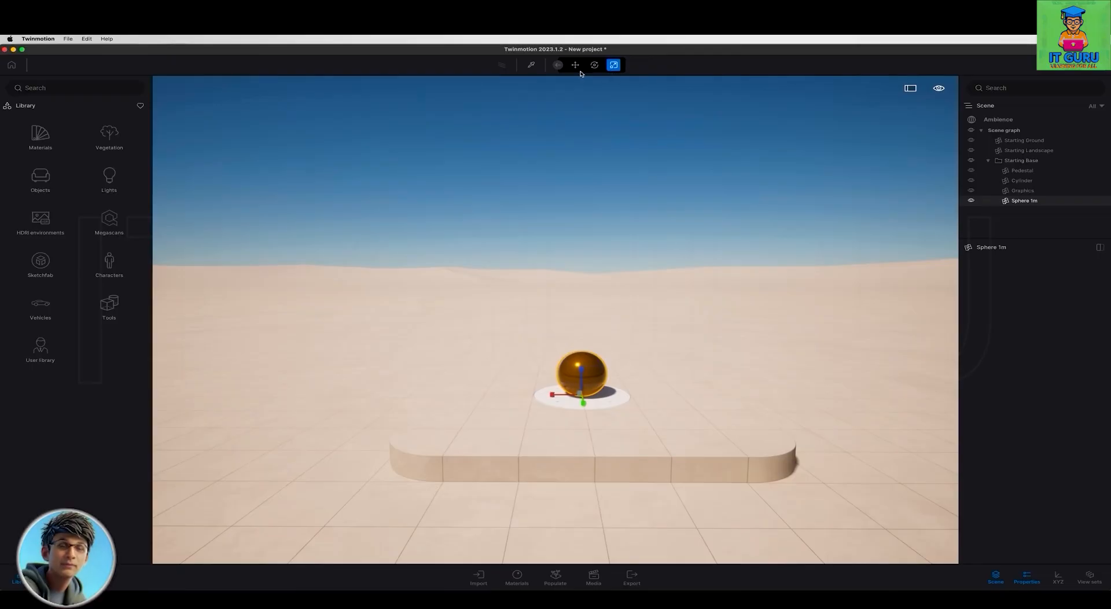
pyautogui.press('Tab')
pyautogui.press('Tab')
pyautogui.press('Tab')
pyautogui.press('Tab')
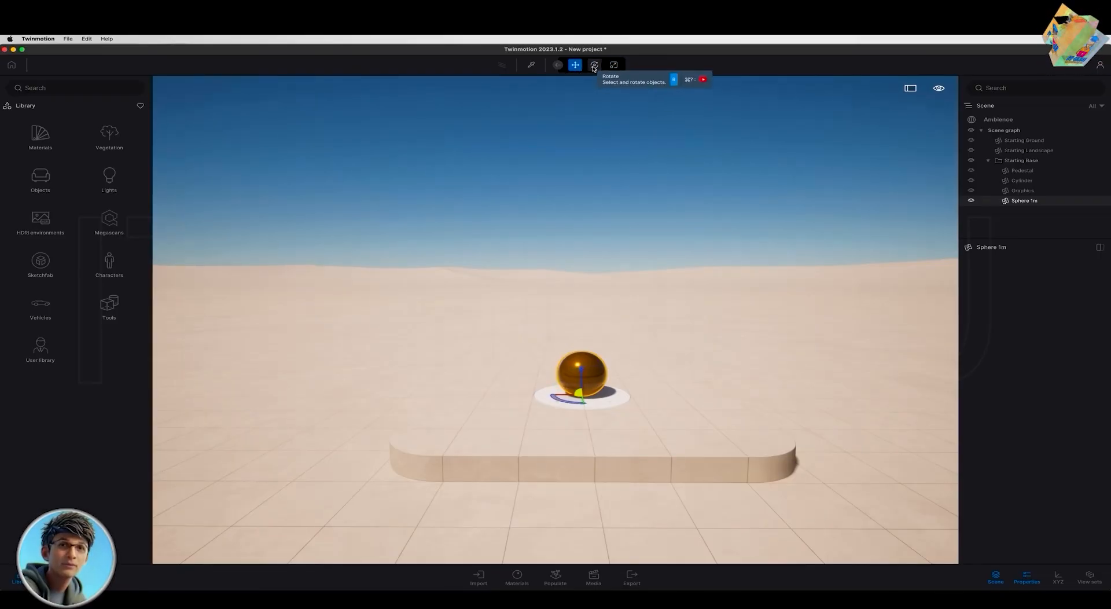
pyautogui.press('Tab')
pyautogui.press('Tab')
pyautogui.press('Tab')
pyautogui.press('Tab')
pyautogui.press('Tab')
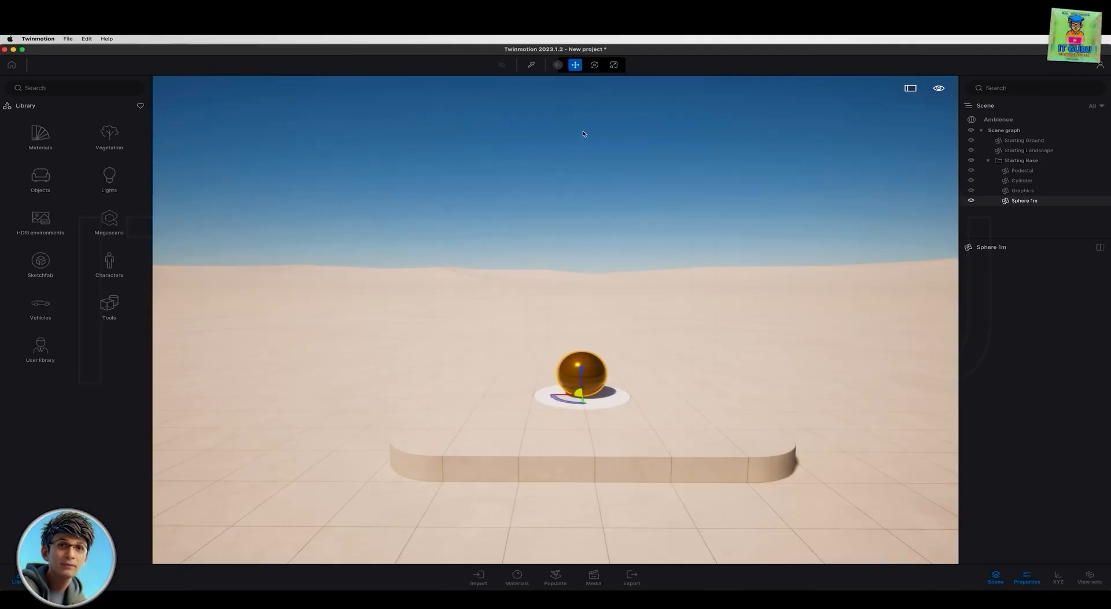
pyautogui.press('Tab')
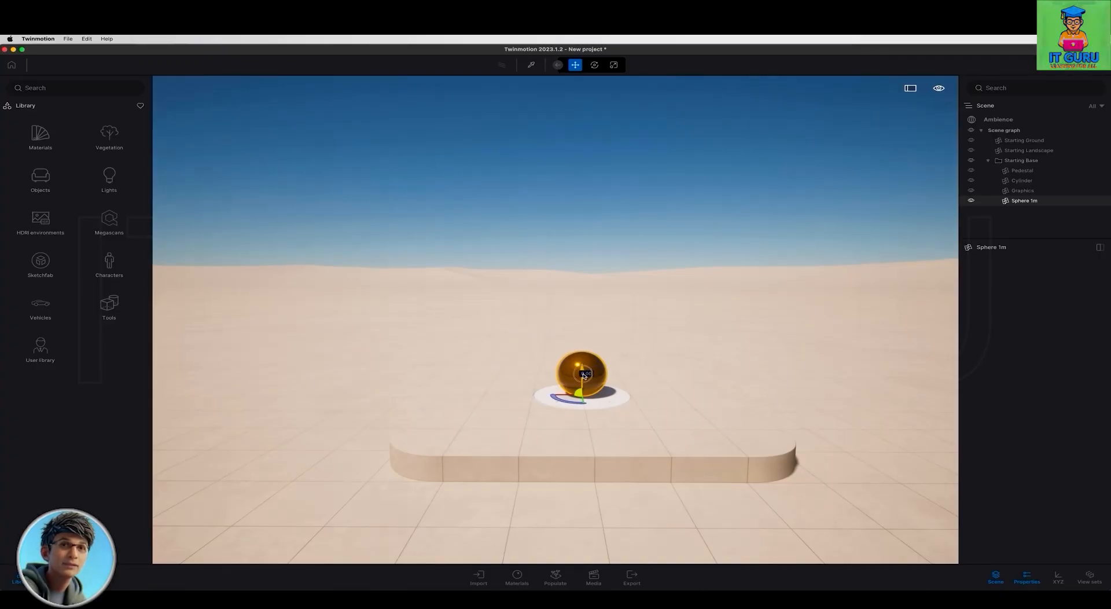
# Try moving Sphere 1m vertically and along the ground, and rotating it about its vertical axis.
pyautogui.moveTo(584, 375); pyautogui.dragTo(583, 194)
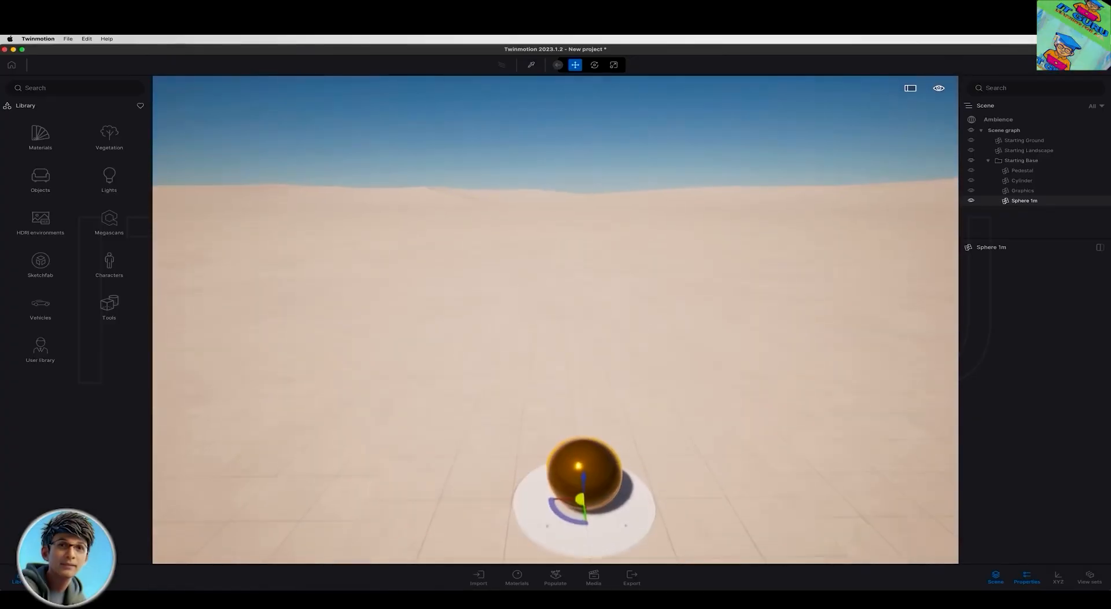
pyautogui.scroll(-5, 580, 499)
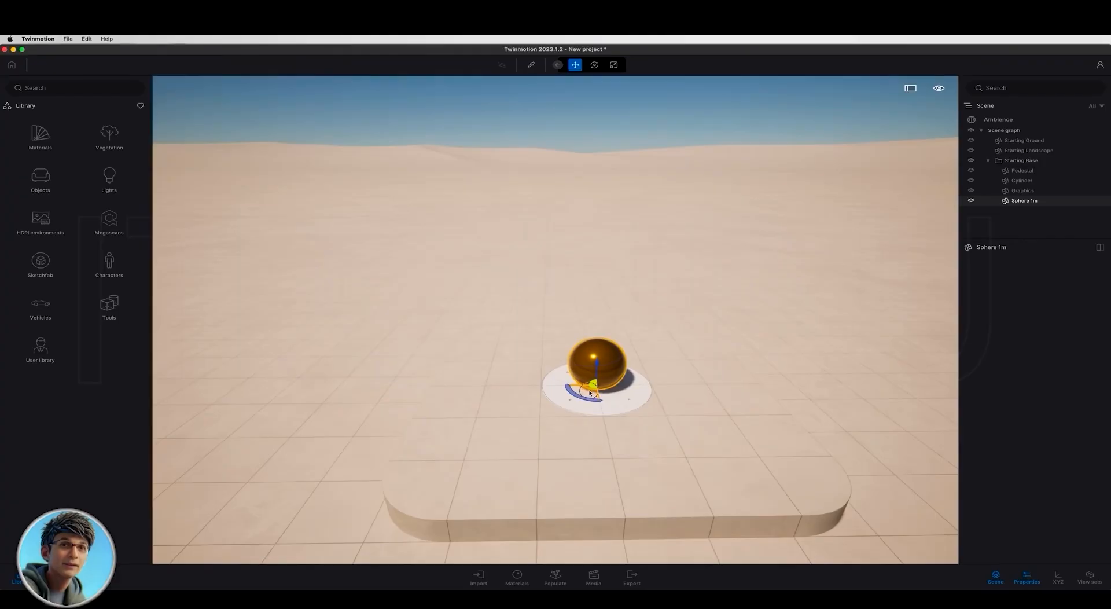
pyautogui.moveTo(590, 392); pyautogui.dragTo(585, 451)
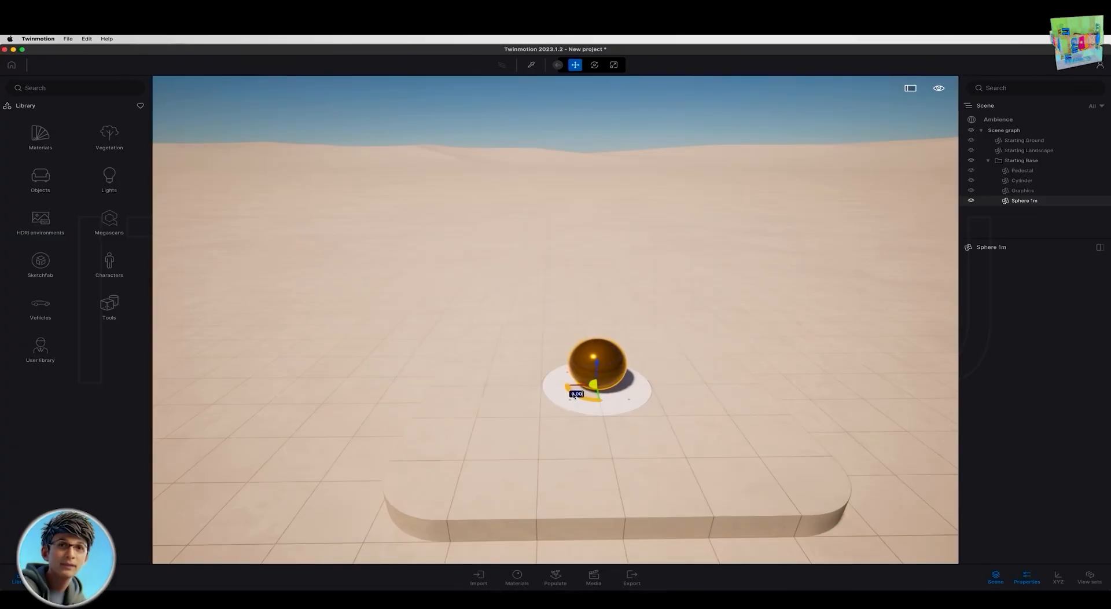
pyautogui.moveTo(573, 396); pyautogui.dragTo(690, 403)
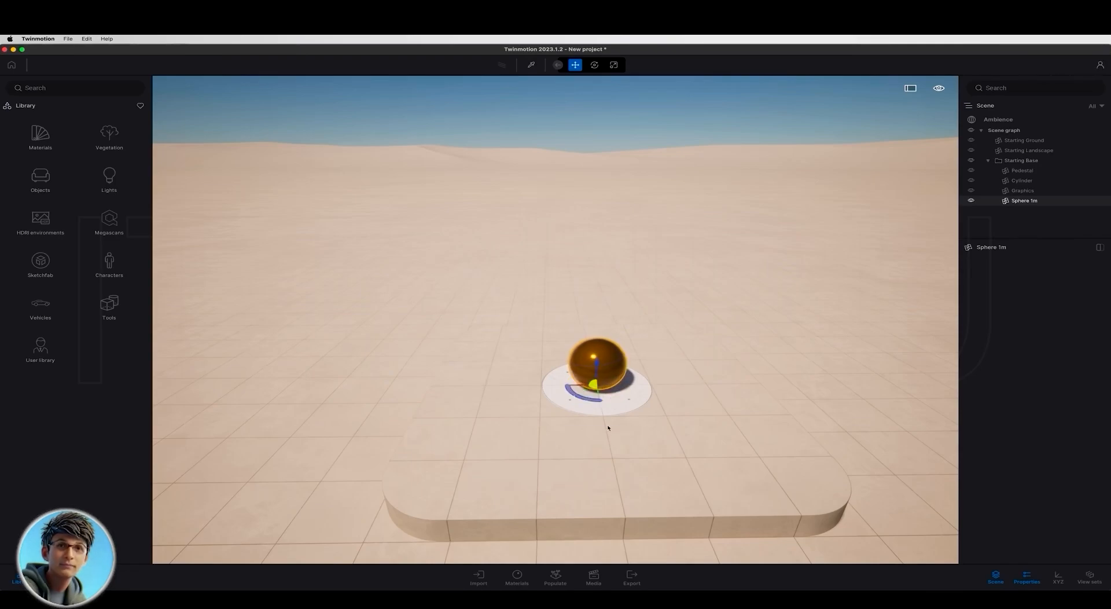
# Try rotating Sphere 1m around its green axis with the Rotate tool, and undo the rotation.
pyautogui.press('e')
pyautogui.press('w')
pyautogui.moveTo(579, 465); pyautogui.dragTo(653, 433, button='right')
pyautogui.press('a')
pyautogui.press('w')
pyautogui.press('q')
pyautogui.moveTo(516, 436); pyautogui.dragTo(535, 434, button='right')
pyautogui.press('e')
pyautogui.press('q')
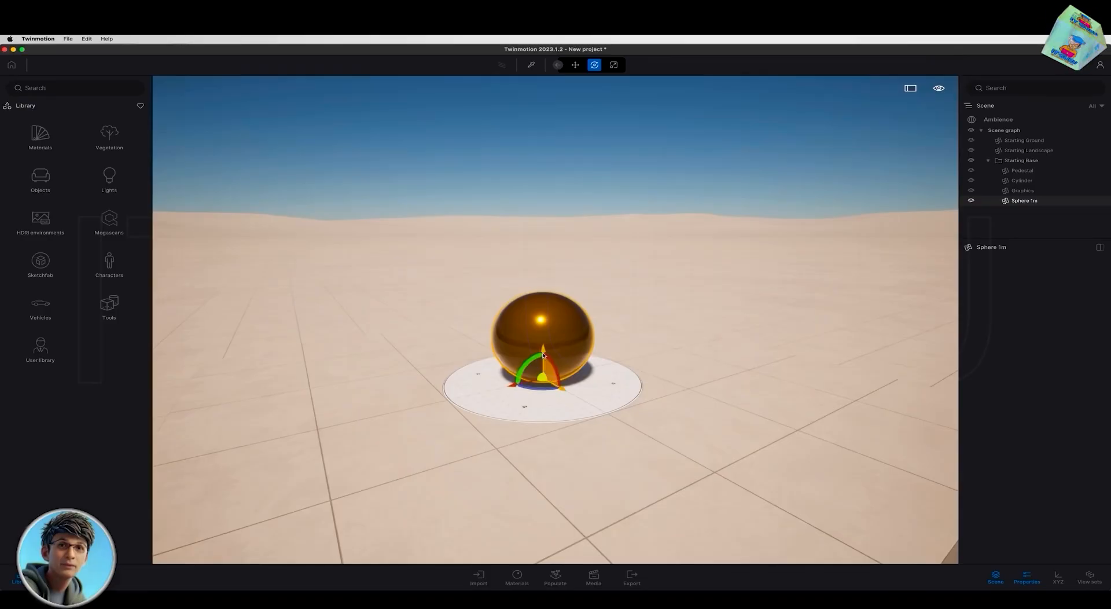
pyautogui.click(525, 367)
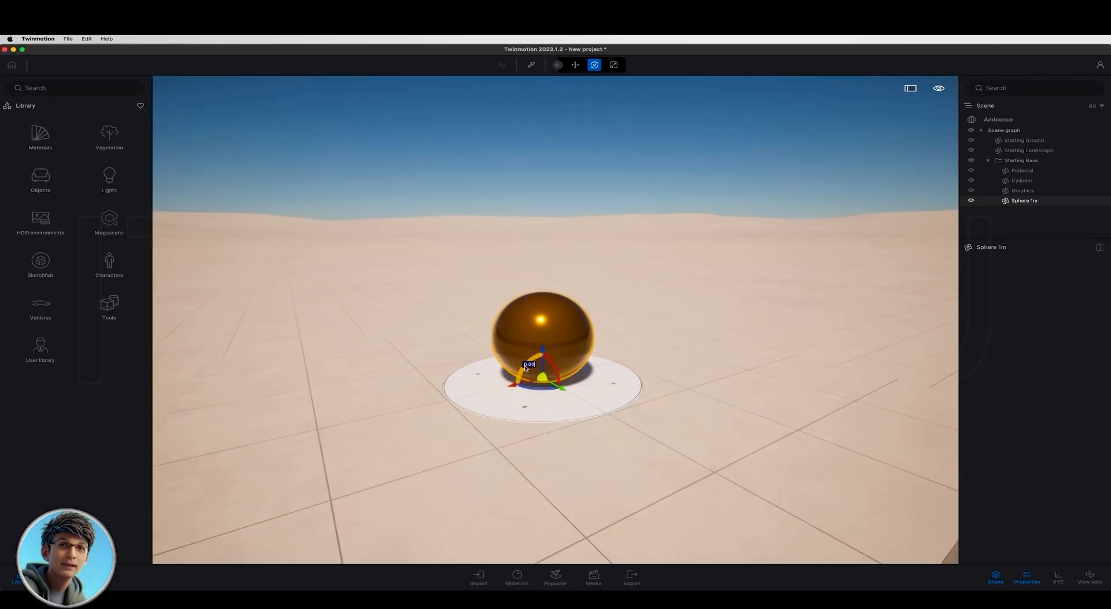
pyautogui.moveTo(525, 367); pyautogui.dragTo(380, 342)
pyautogui.press('super+z')
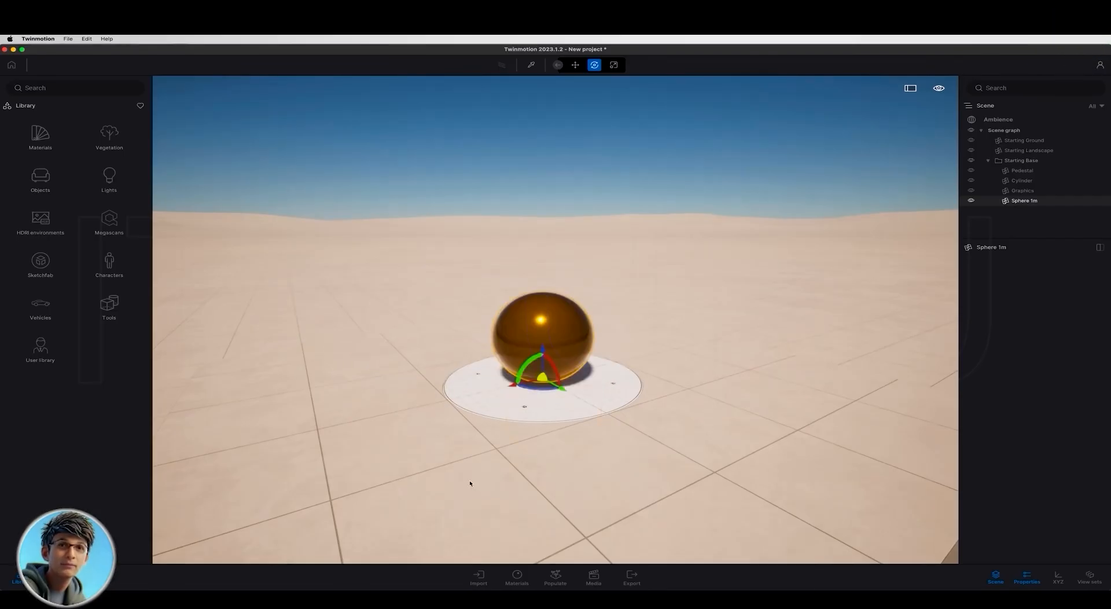
# Try stretching Sphere 1m along its separate axes with the Scale tool, and undo the scaling.
pyautogui.press('r')
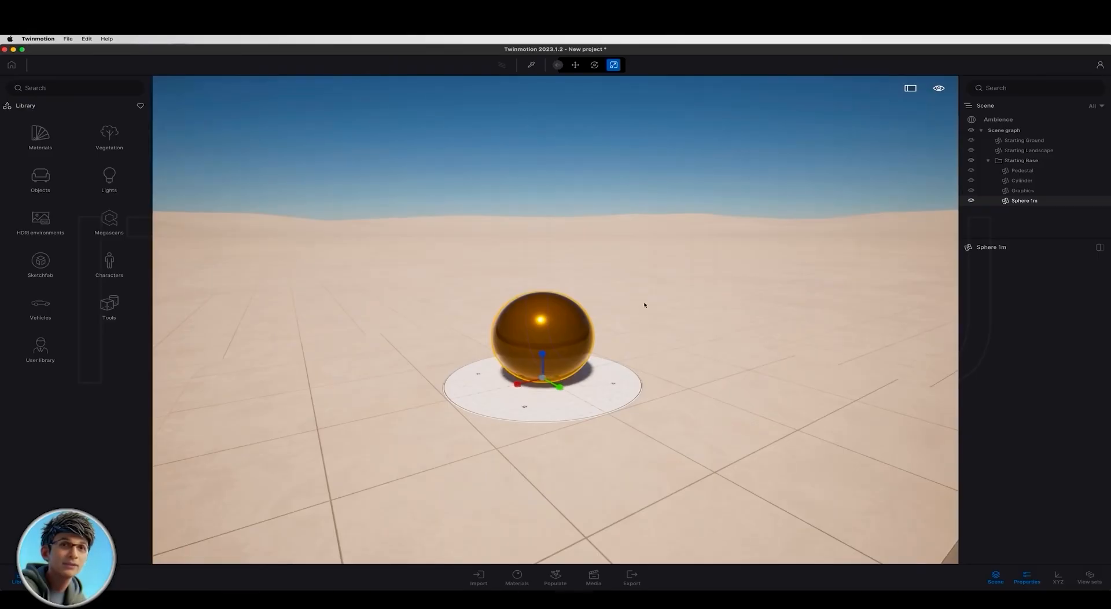
pyautogui.click(544, 353)
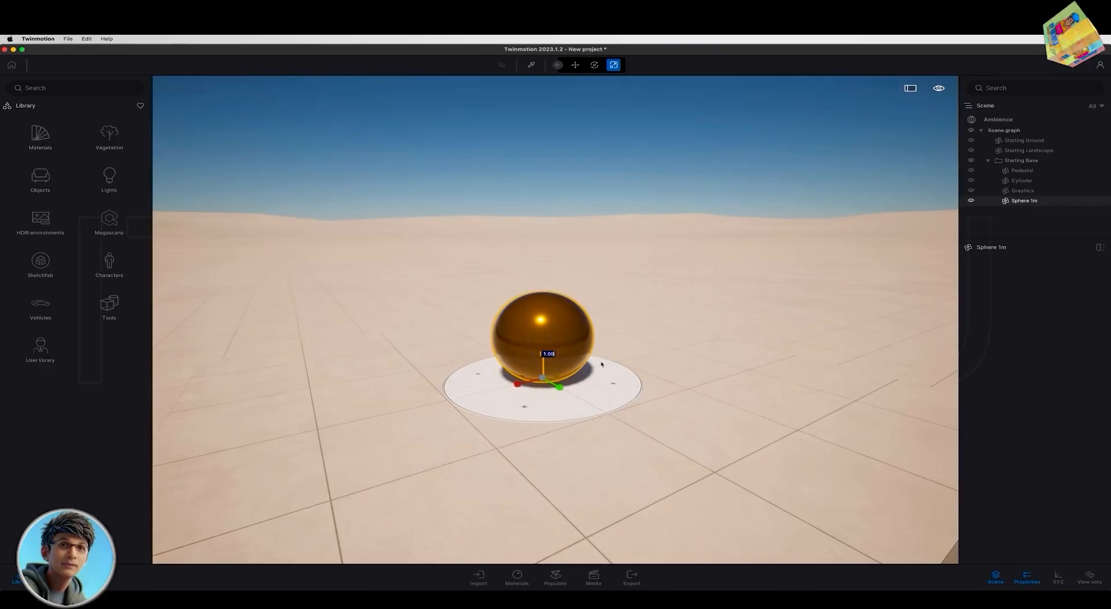
pyautogui.click(561, 387)
pyautogui.moveTo(563, 387); pyautogui.dragTo(538, 347)
pyautogui.moveTo(520, 385); pyautogui.dragTo(566, 358)
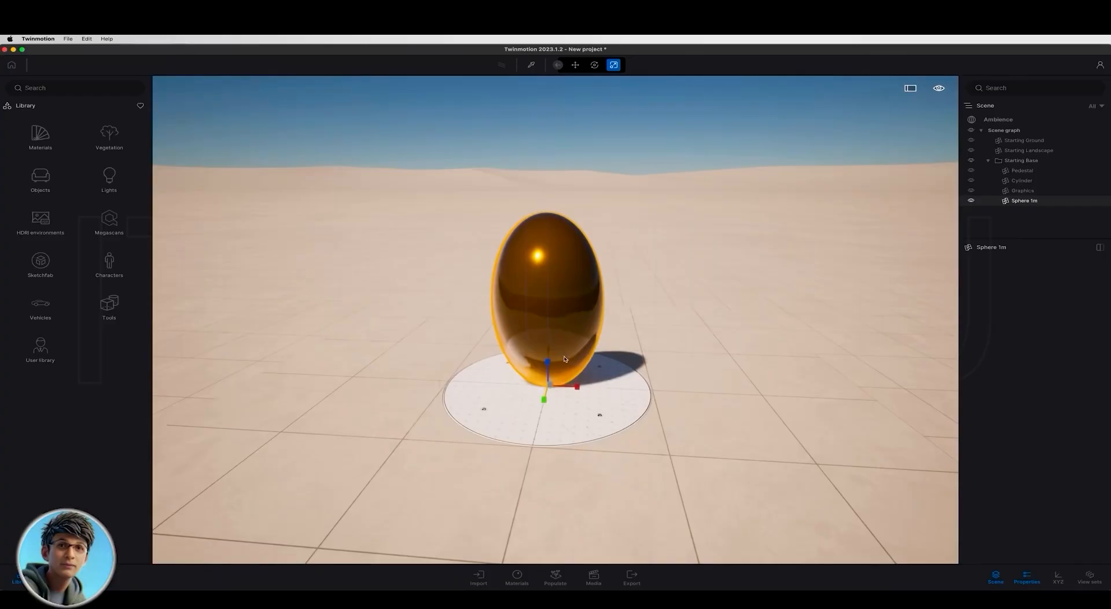
pyautogui.press('super+z')
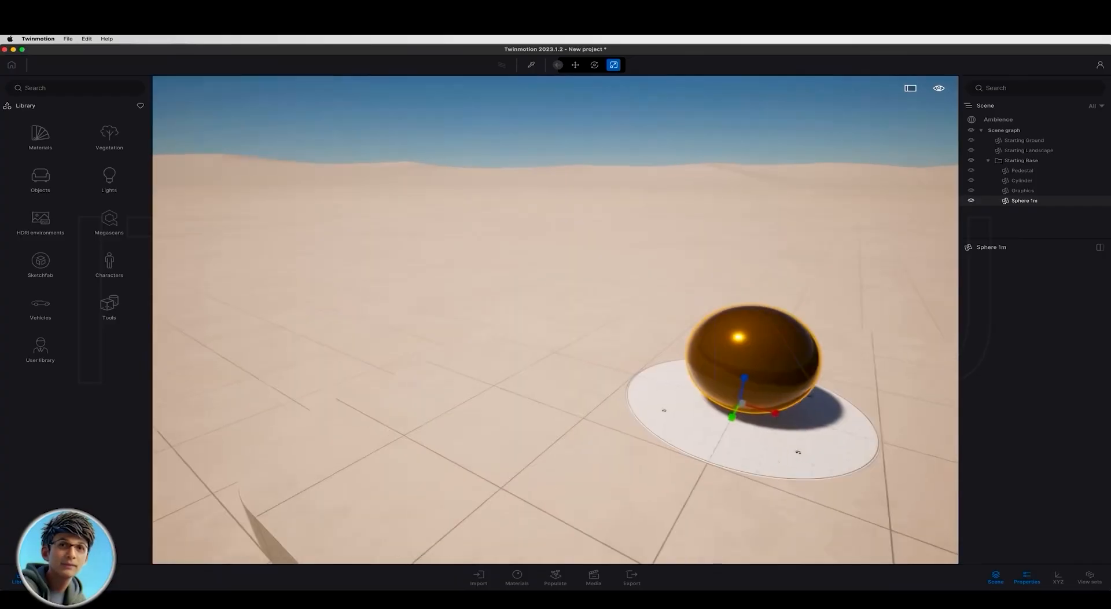
# Stretch Sphere 1m along its red axis into a long ellipsoid with the Scale tool.
pyautogui.moveTo(782, 389); pyautogui.dragTo(526, 405, button='middle')
pyautogui.moveTo(421, 414); pyautogui.dragTo(503, 418, button='middle')
pyautogui.moveTo(449, 414); pyautogui.dragTo(448, 412)
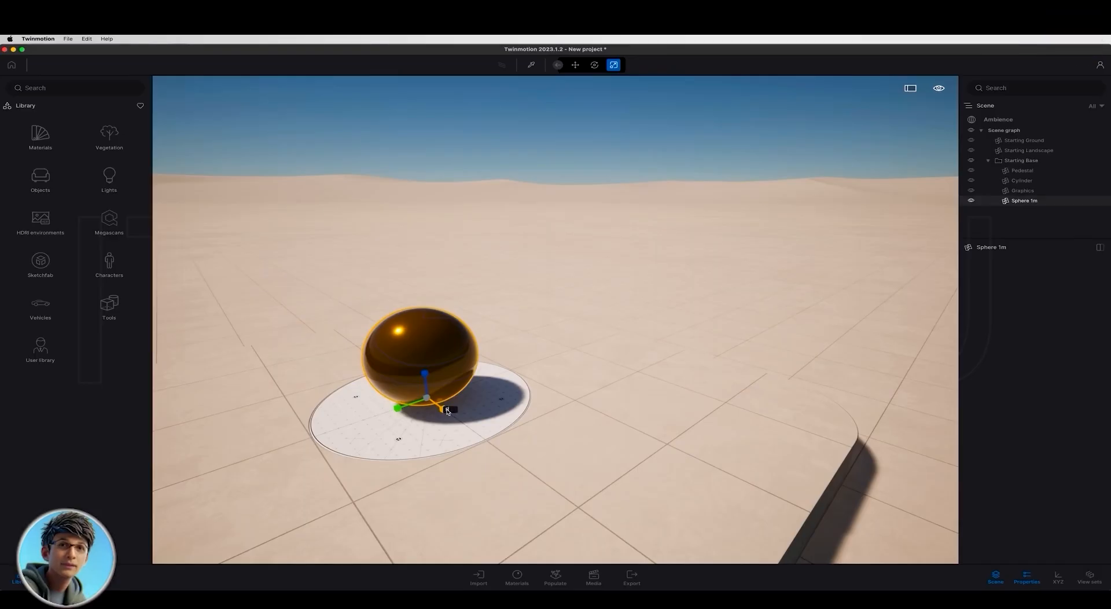
pyautogui.moveTo(447, 411); pyautogui.dragTo(438, 442)
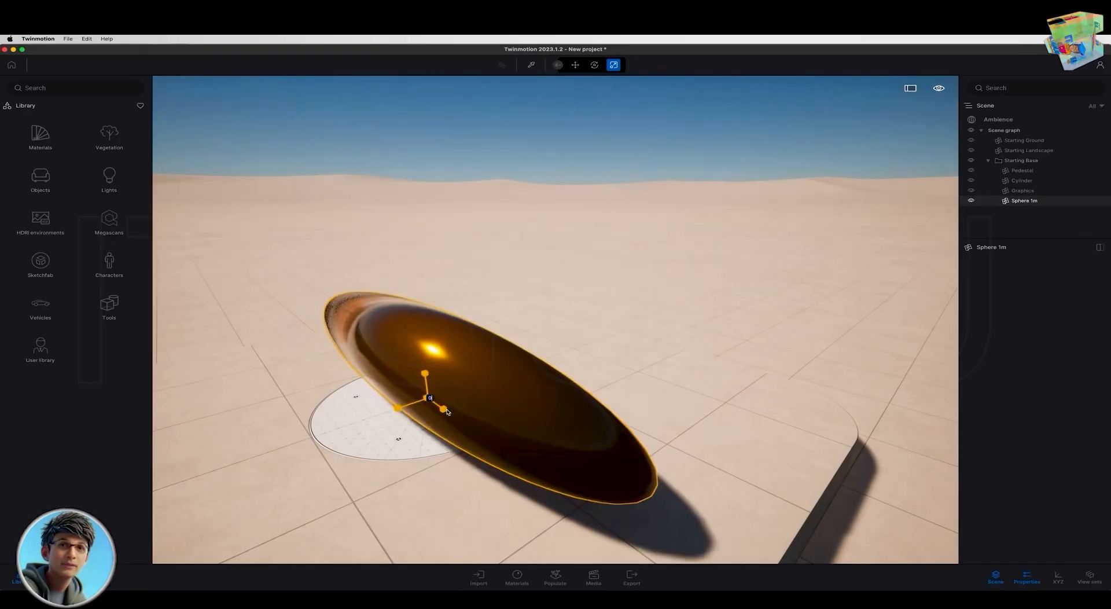
pyautogui.scroll(-5, 438, 442)
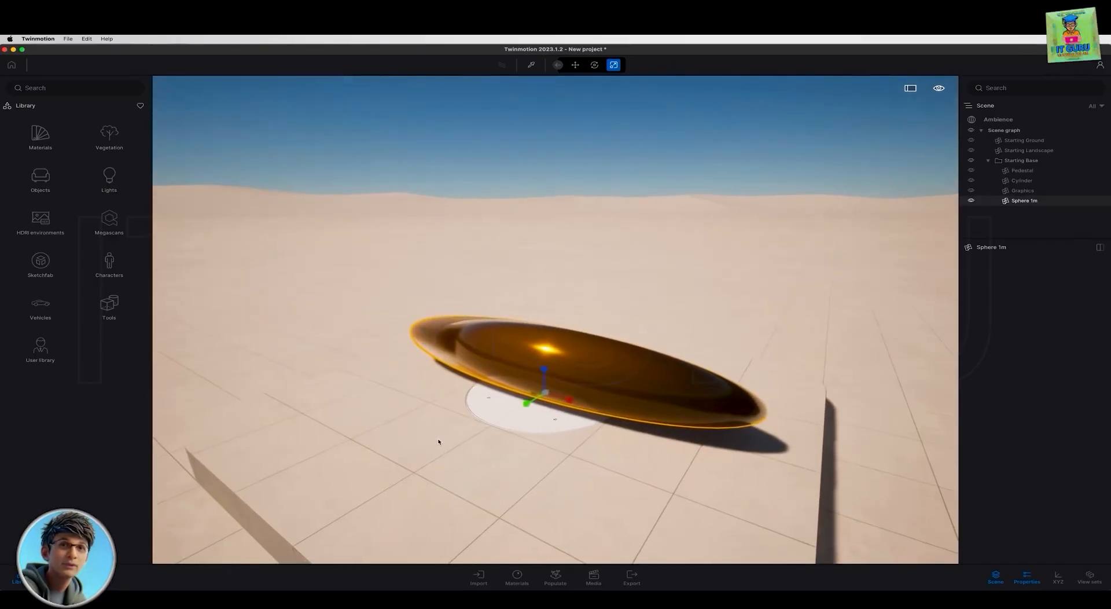
# Undo the stretch of Sphere 1m and switch to the Rotate tool.
pyautogui.press('super+z')
pyautogui.press('e')
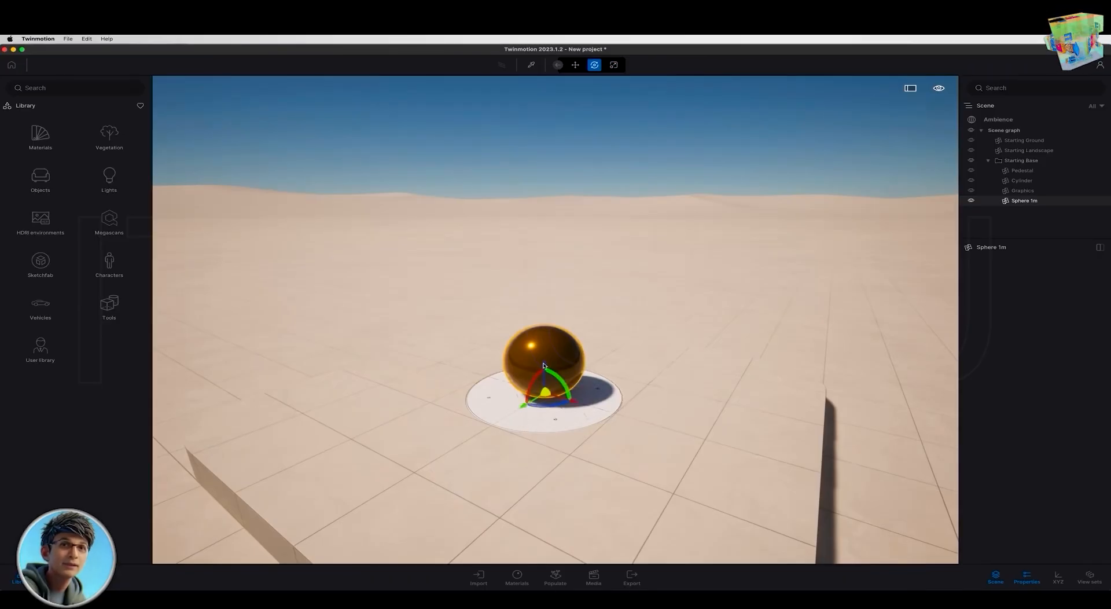
# Try raising Sphere 1m high above the pedestal along its blue axis, and undo the move.
pyautogui.moveTo(544, 367); pyautogui.dragTo(544, 365)
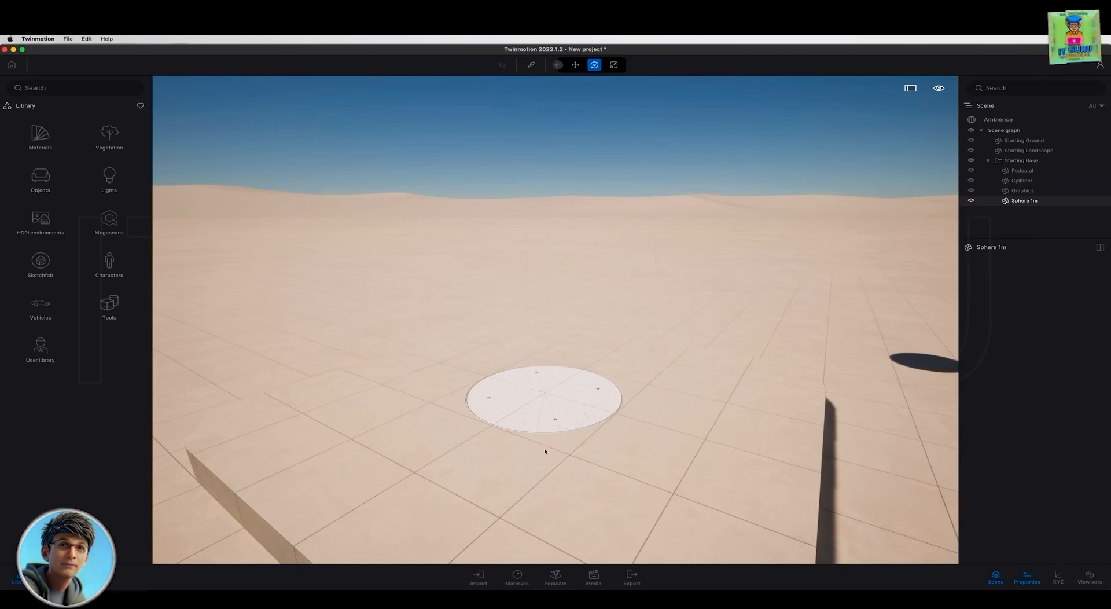
pyautogui.moveTo(545, 451)
pyautogui.mouseDown(button='right')
pyautogui.moveTo(545, 252)
pyautogui.moveTo(523, 231)
pyautogui.moveTo(556, 316)
pyautogui.moveTo(540, 440)
pyautogui.mouseUp(button='right')
pyautogui.press('s')
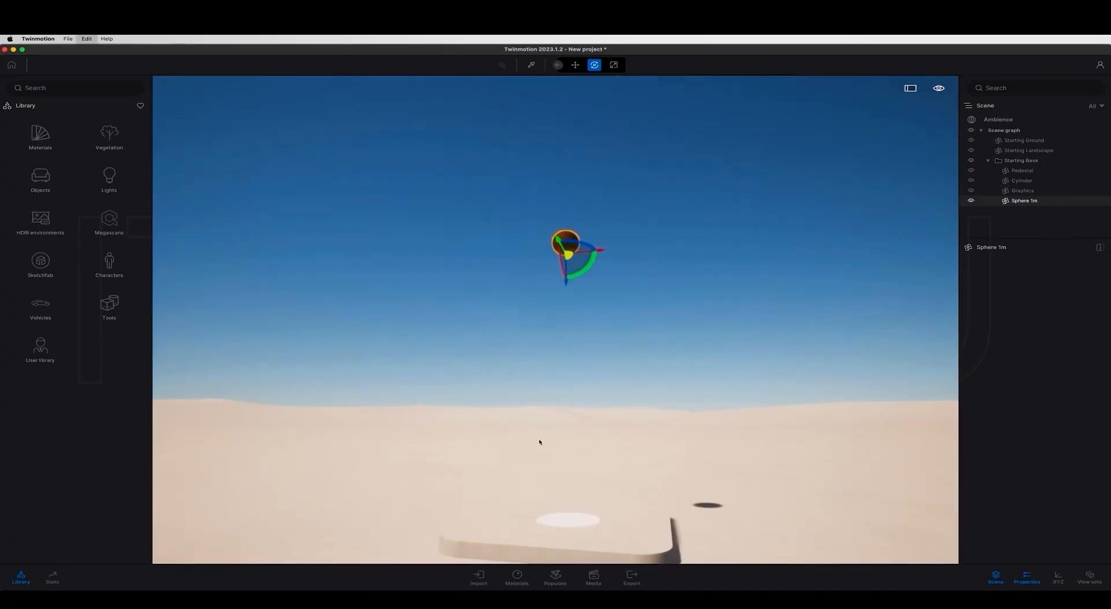
pyautogui.press('super+z')
# Deselect the sphere and navigate backwards and sideways to view the whole platform with the sphere centred.
pyautogui.click(592, 488)
pyautogui.moveTo(591, 488); pyautogui.dragTo(648, 600, button='right')
pyautogui.press('w')
pyautogui.press('a')
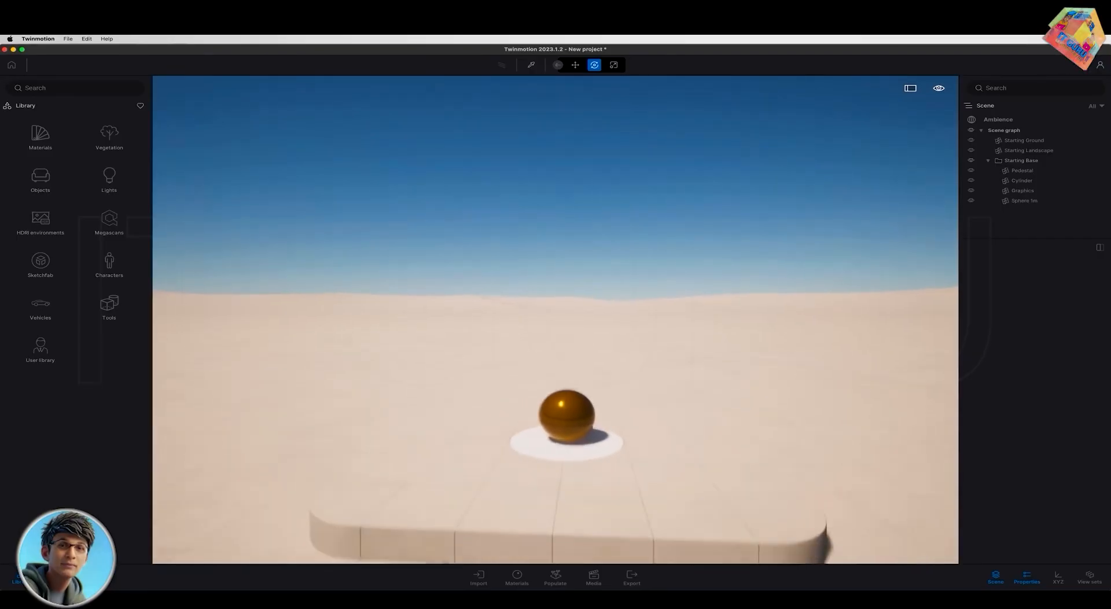
pyautogui.press('s')
pyautogui.moveTo(592, 488); pyautogui.dragTo(596, 474, button='right')
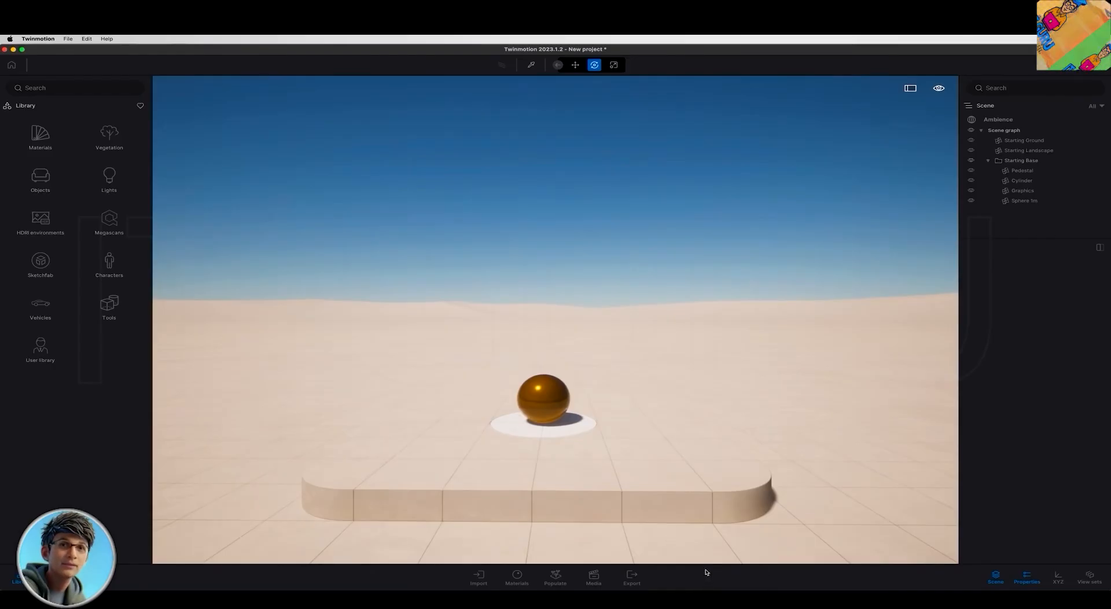
pyautogui.press('s')
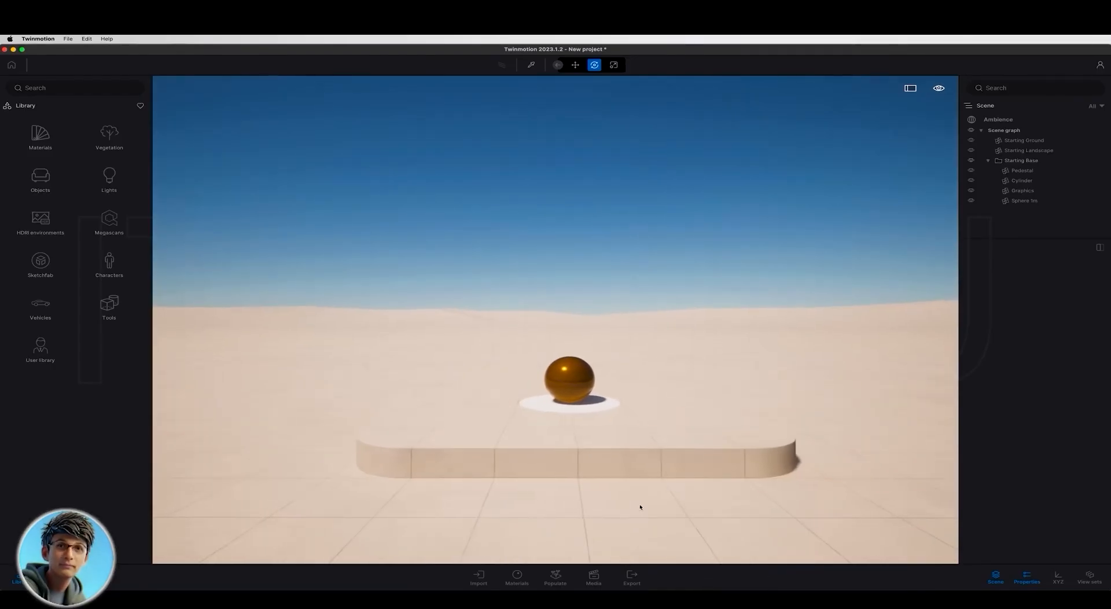
pyautogui.press('d')
pyautogui.press('a')
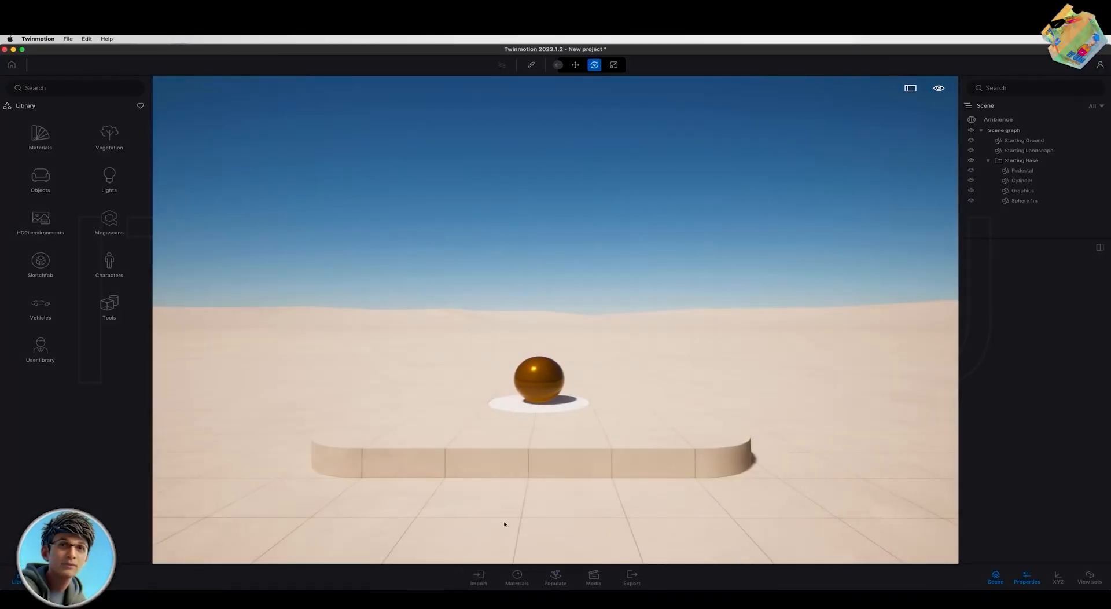
pyautogui.press('a')
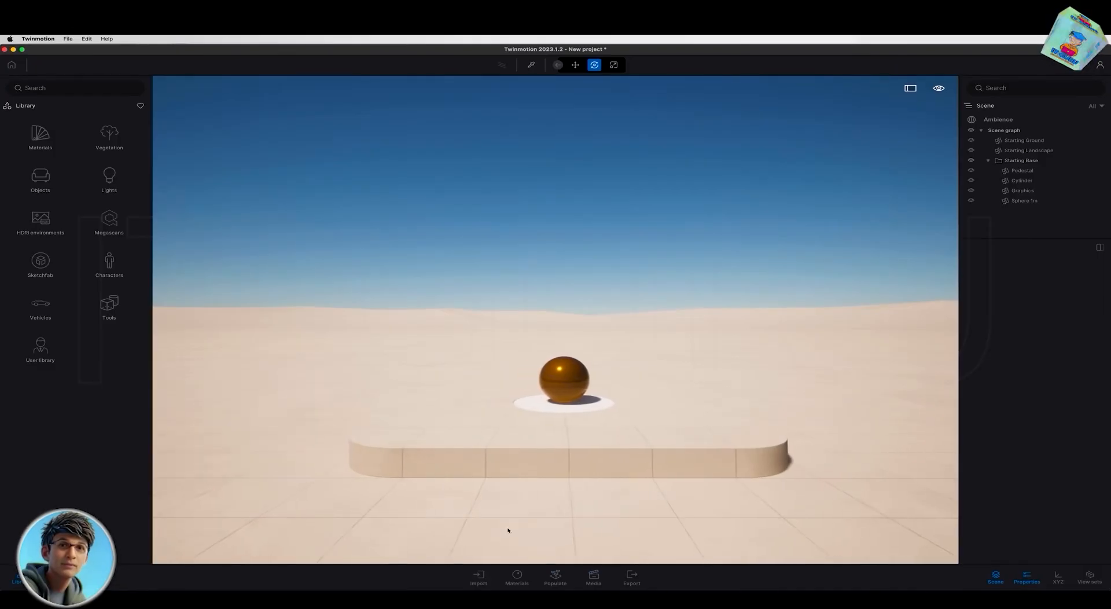
pyautogui.press('d')
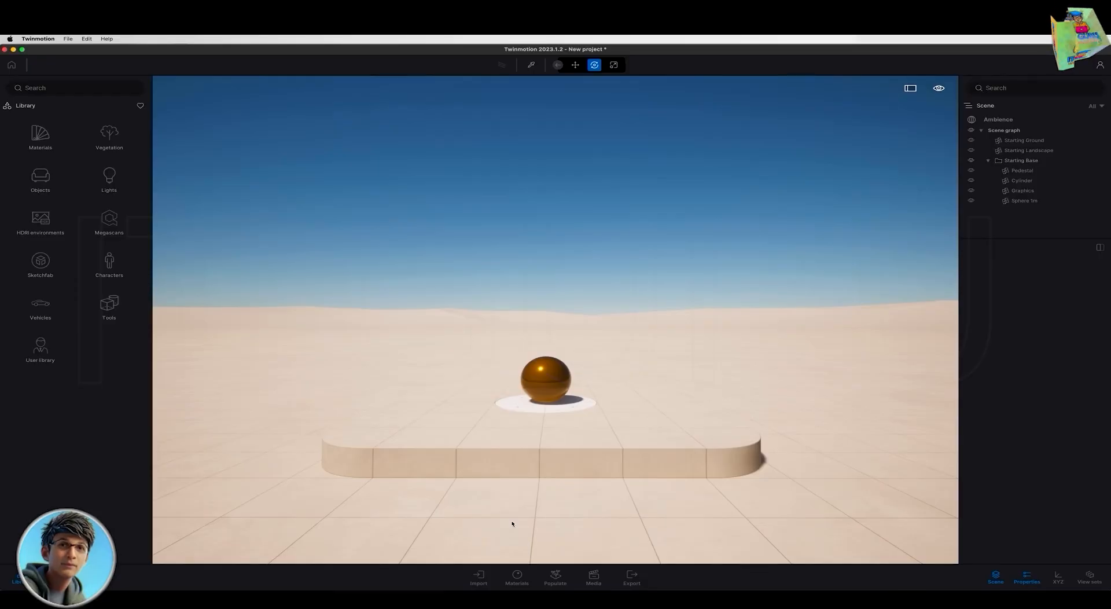
# Examine the file import options and the scene's material list, including the settings of Car paint Gold.
pyautogui.click(480, 576)
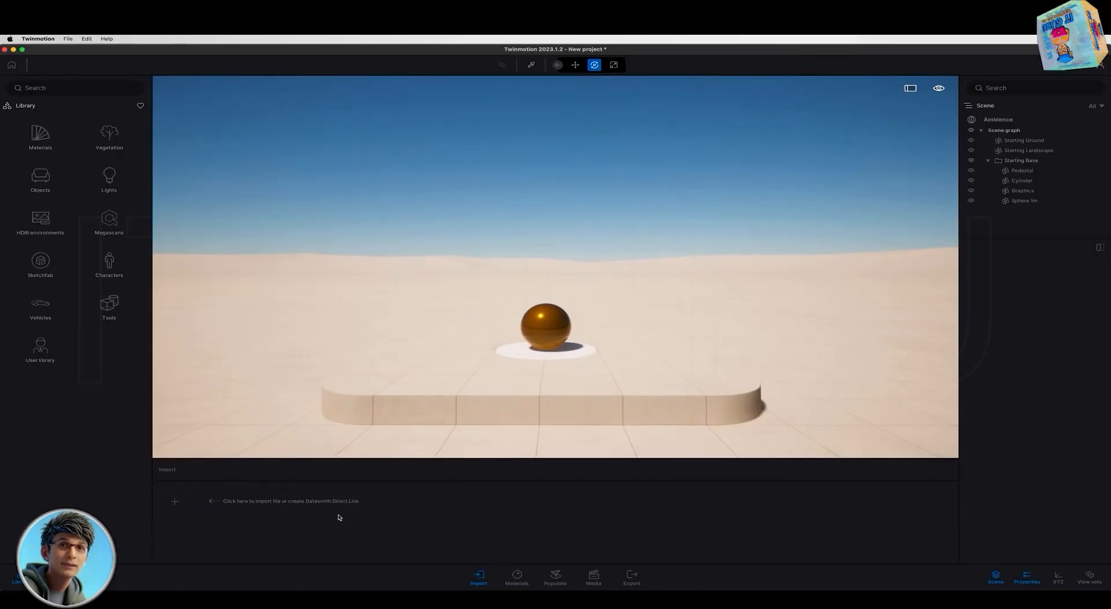
pyautogui.click(174, 500)
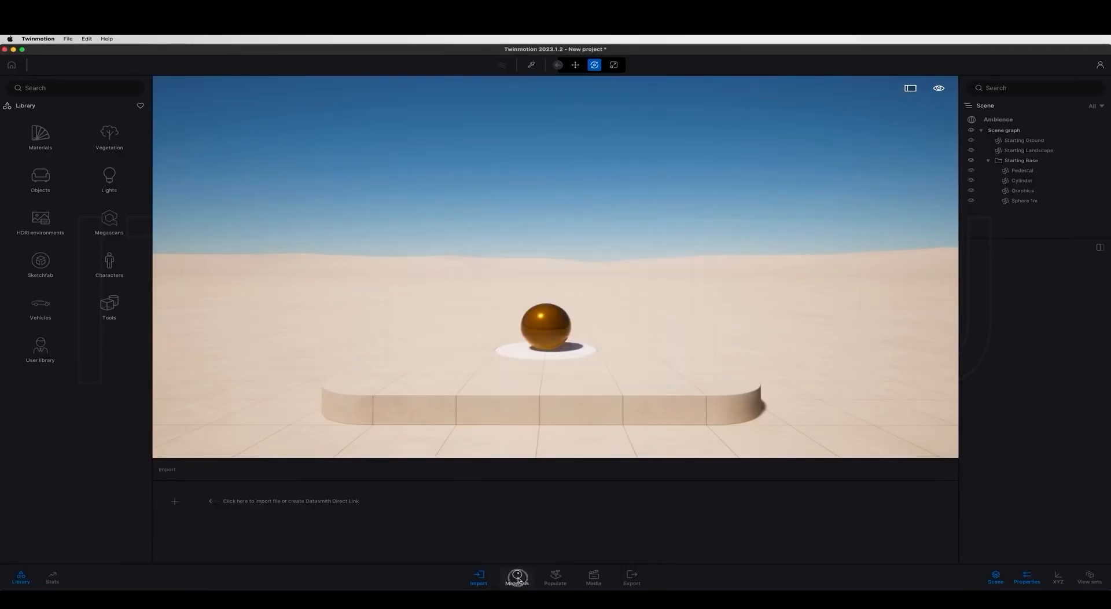
pyautogui.click(517, 575)
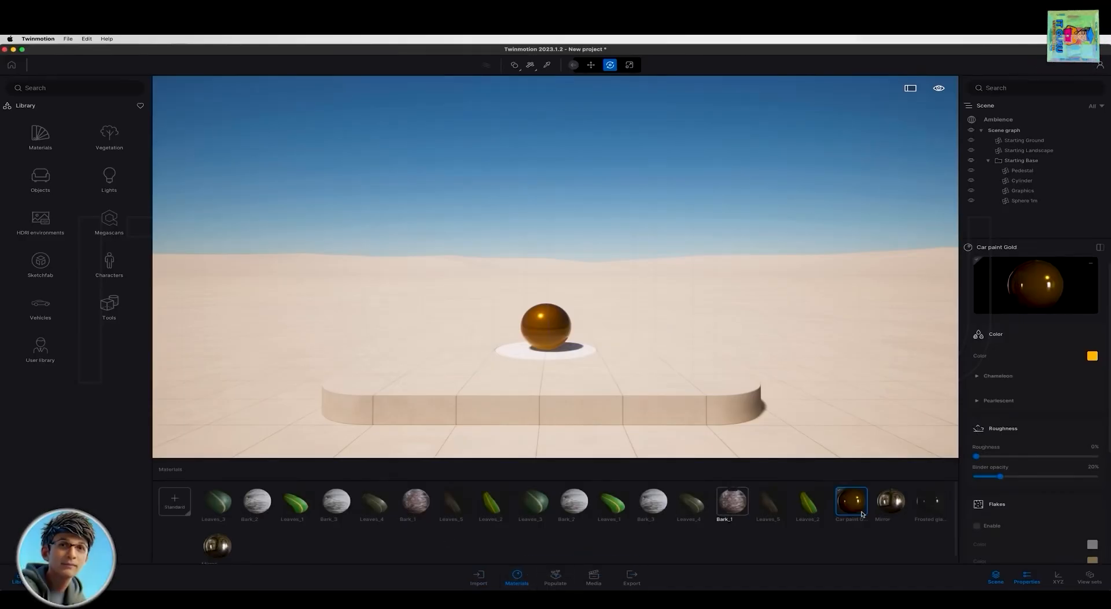
pyautogui.scroll(-1, 752, 510)
pyautogui.scroll(1, 656, 525)
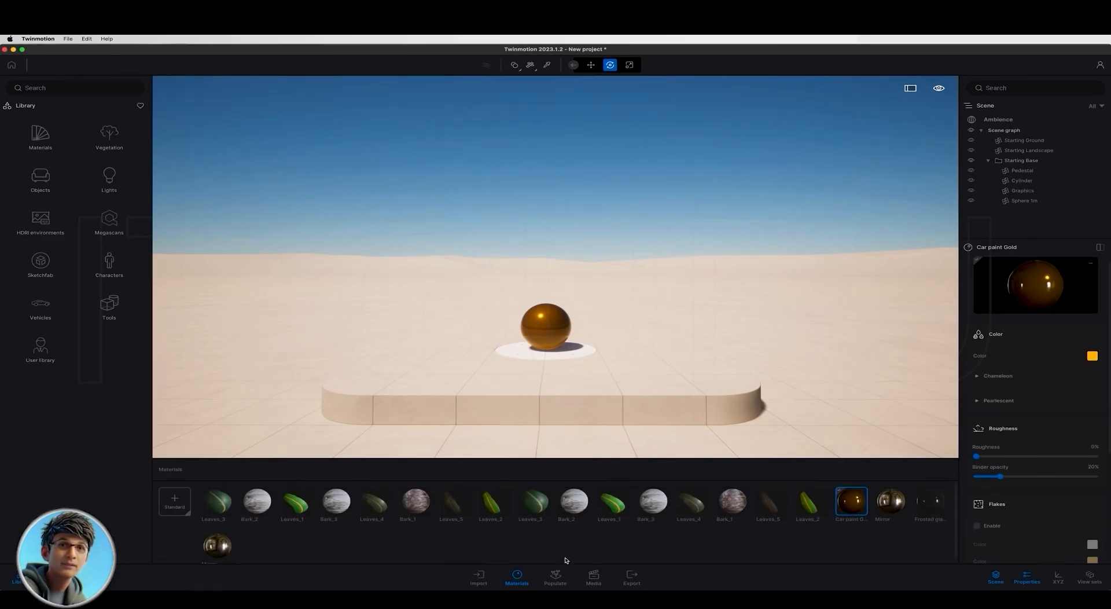
# Examine the Populate tools, the Media creation options, and the local and cloud Export options.
pyautogui.click(554, 576)
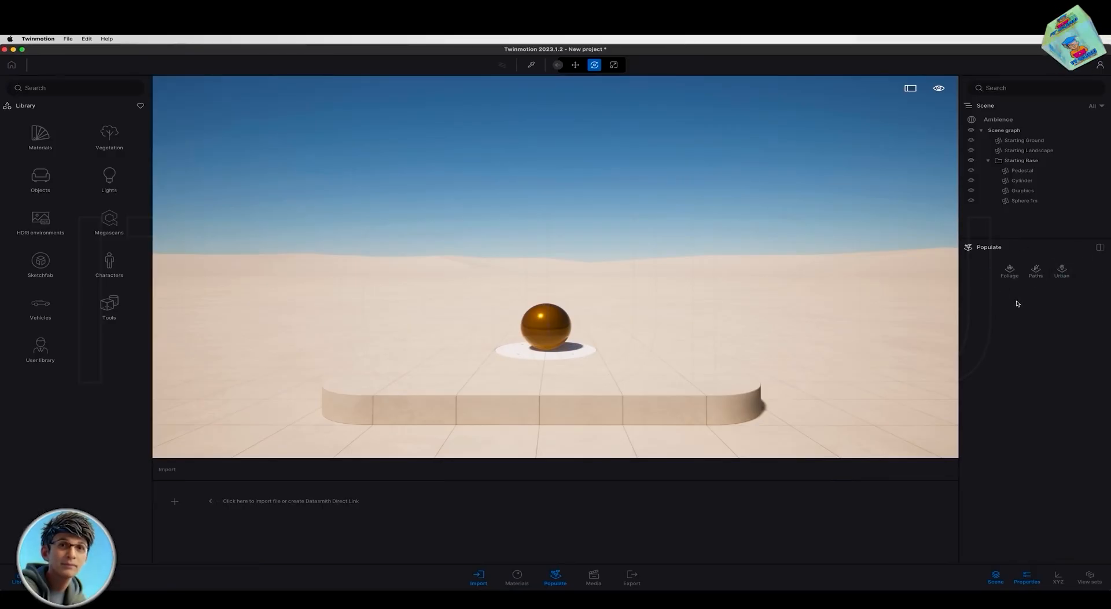
pyautogui.click(592, 577)
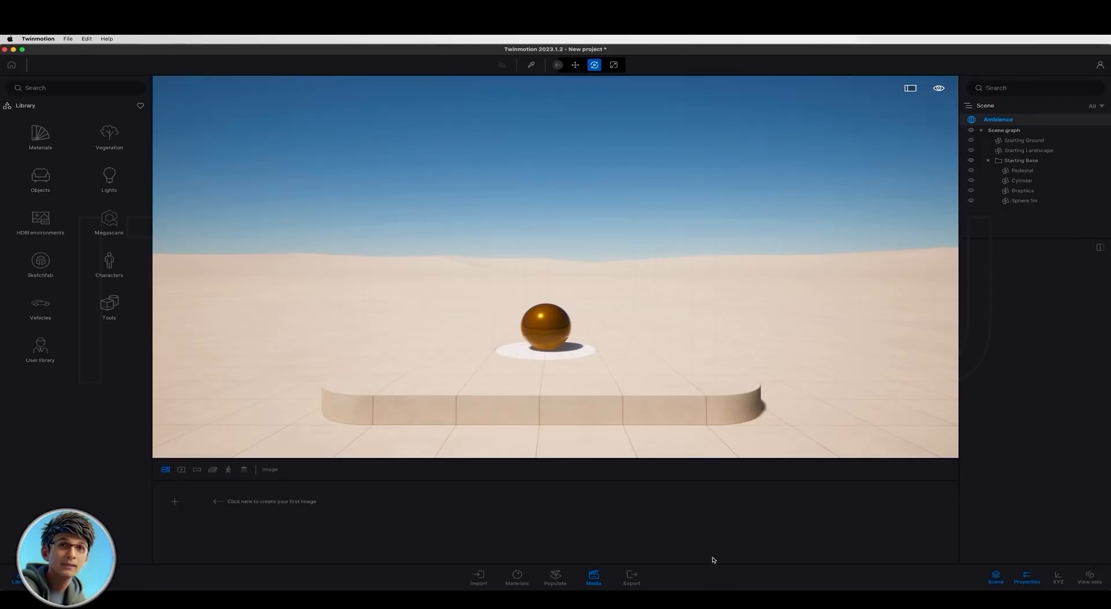
pyautogui.click(648, 574)
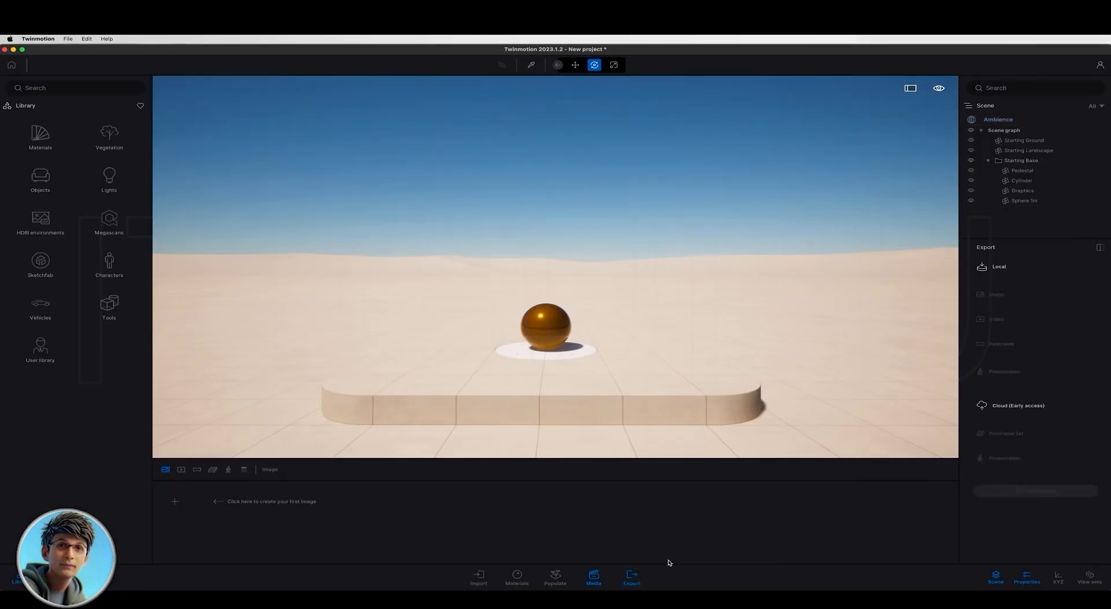